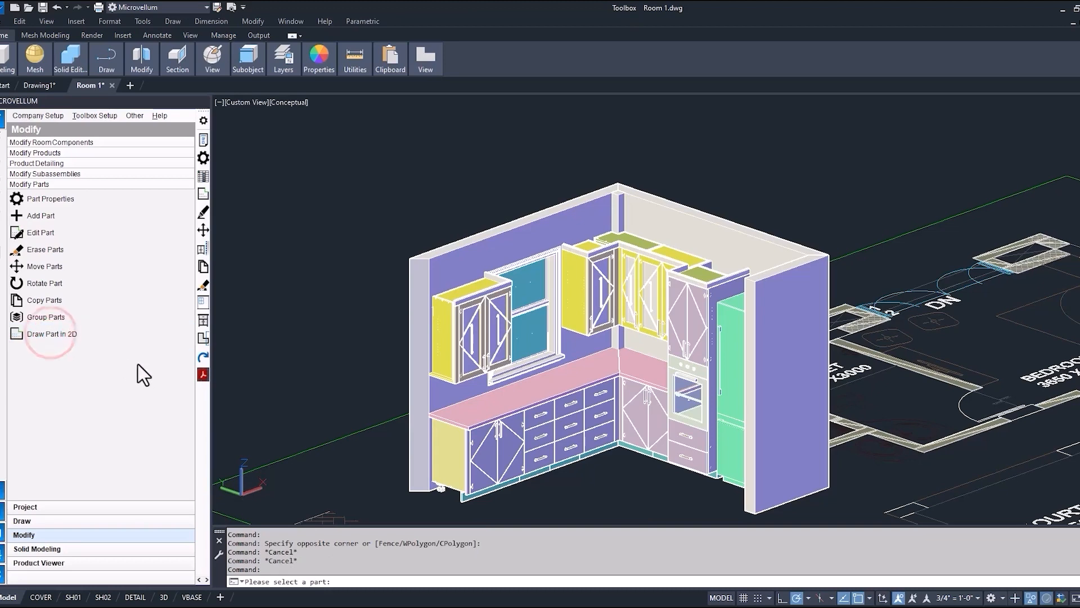
# Open the tall finished end panel between the oven cabinet and the refrigerator as a 2D part drawing.
pyautogui.scroll(3, 710, 289)
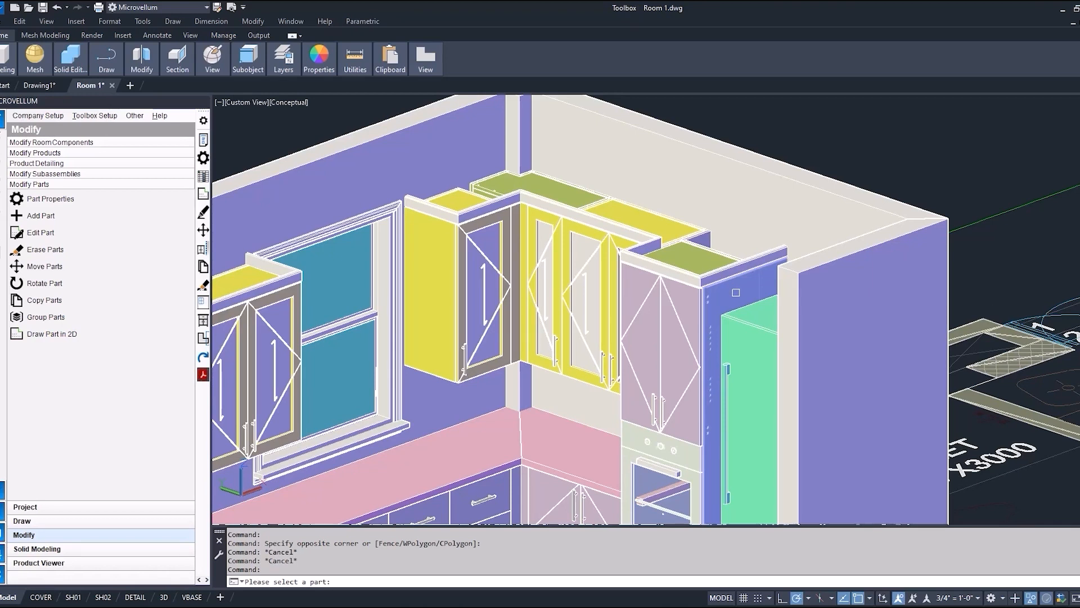
pyautogui.click(735, 293)
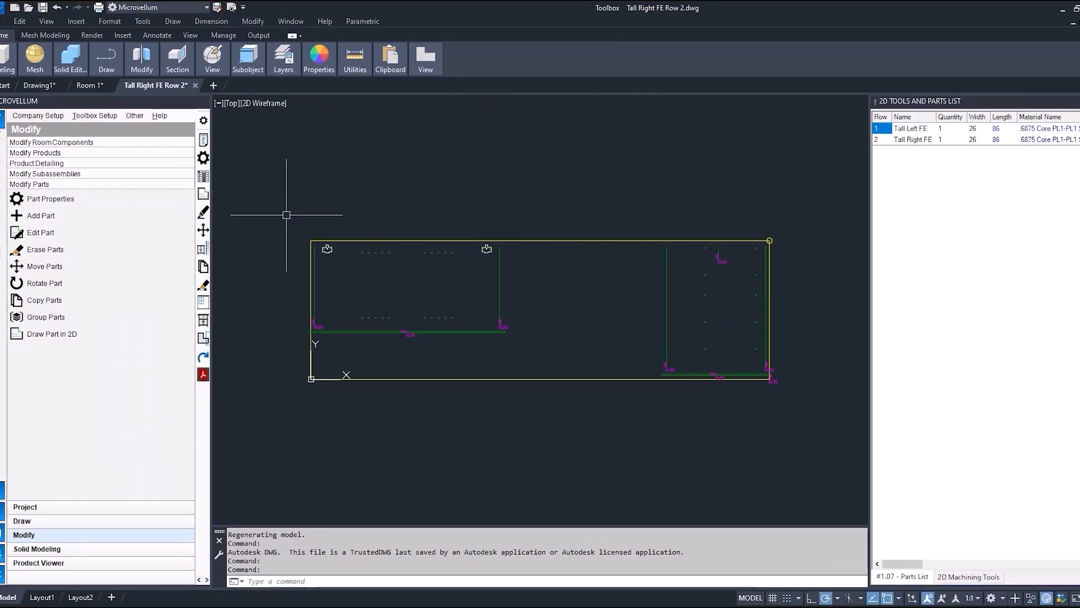
# Examine the drilling, routing and hardware machining at both ends of the panel in the 2D part drawing.
pyautogui.scroll(4, 321, 290)
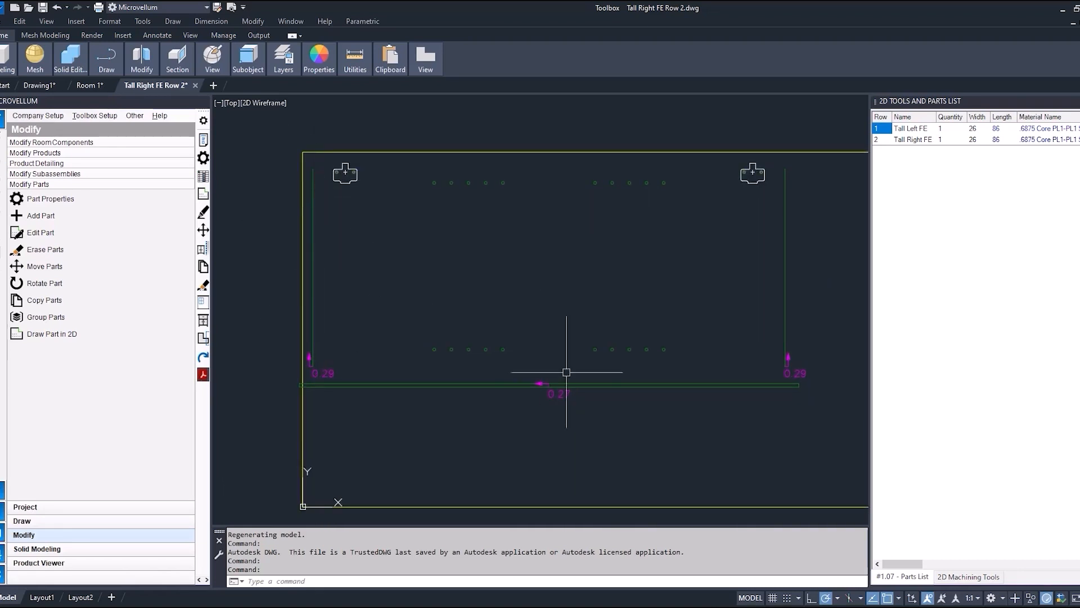
pyautogui.scroll(-3, 564, 369)
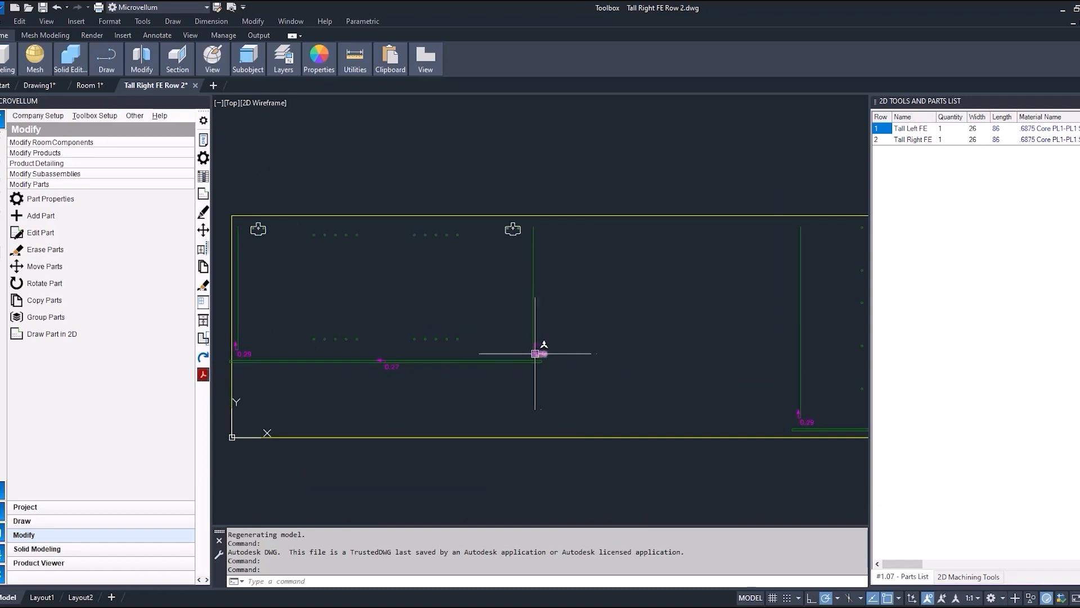
pyautogui.scroll(-2, 469, 375)
pyautogui.scroll(5, 735, 398)
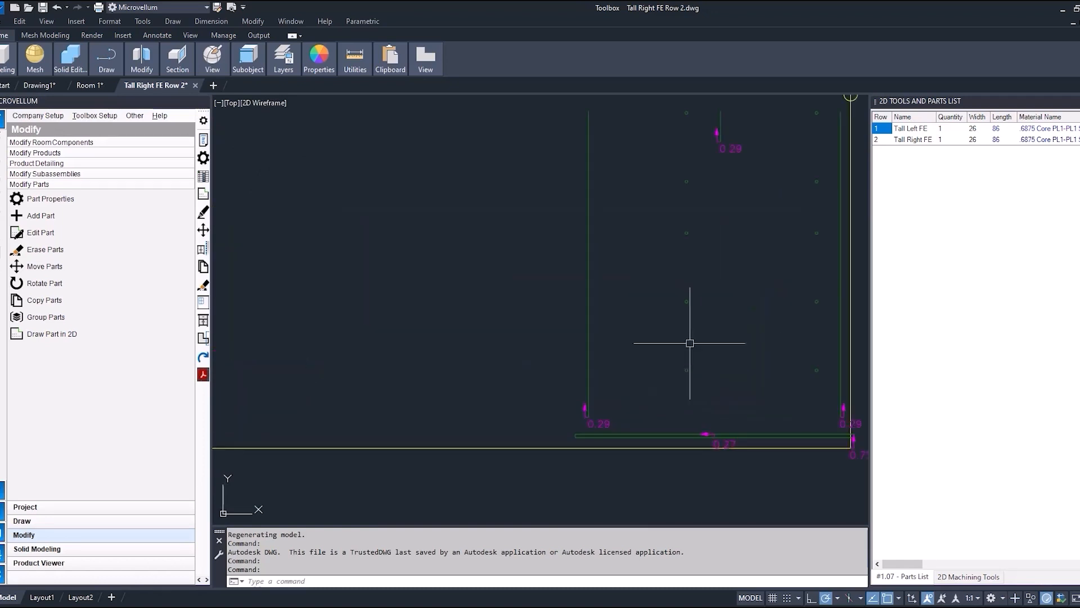
pyautogui.moveTo(647, 335); pyautogui.dragTo(621, 325, button='middle')
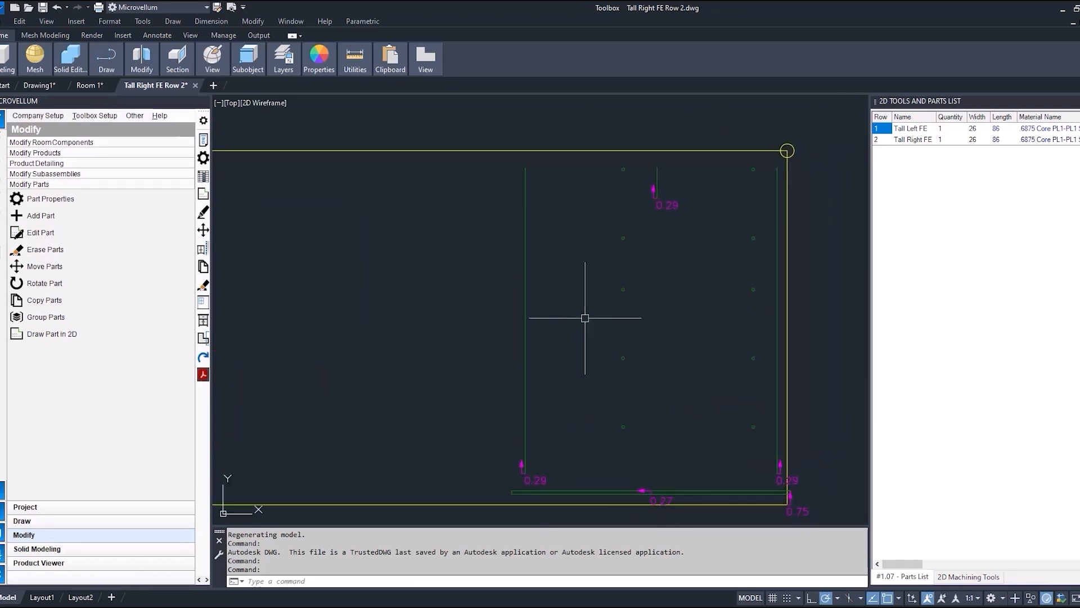
pyautogui.scroll(-2, 608, 285)
pyautogui.moveTo(663, 360); pyautogui.dragTo(633, 330, button='middle')
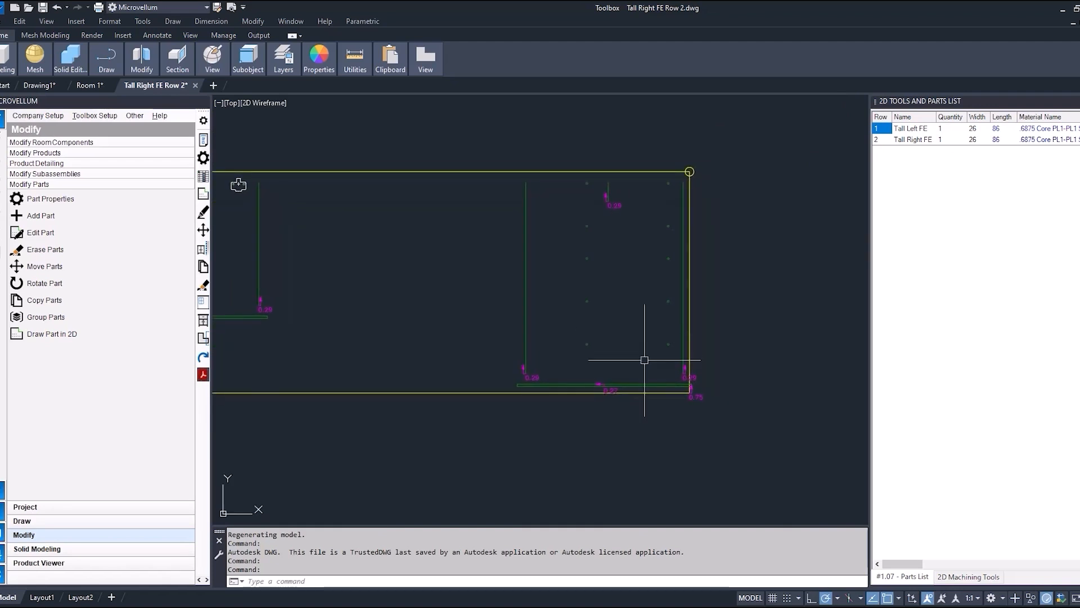
pyautogui.scroll(2, 644, 355)
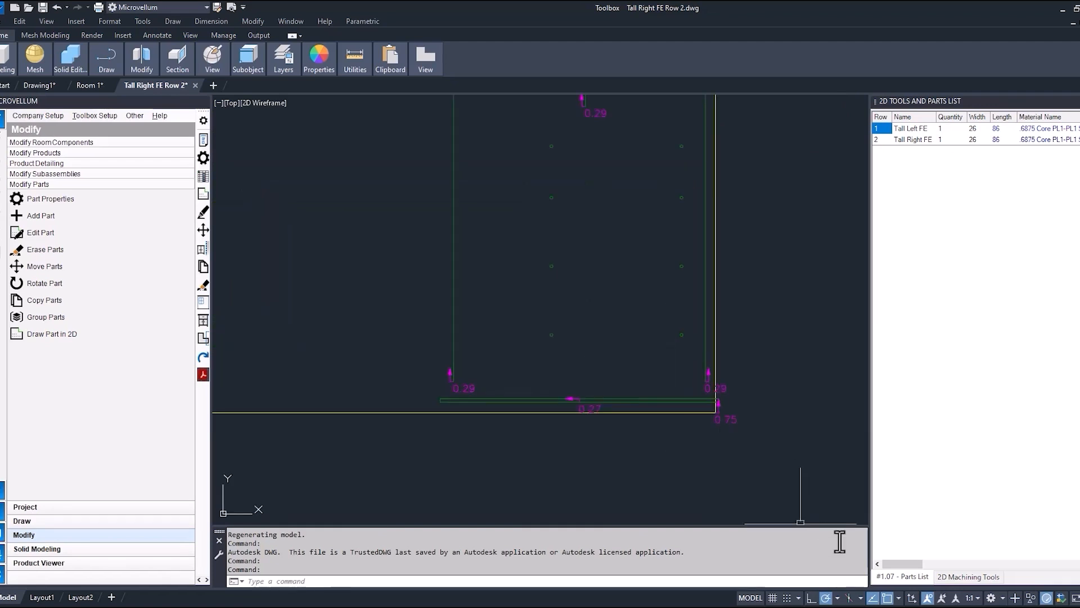
# Review the 2D machining tools: part information, vertical and horizontal drilling, routing, route editing, sawing and hardware.
pyautogui.click(951, 576)
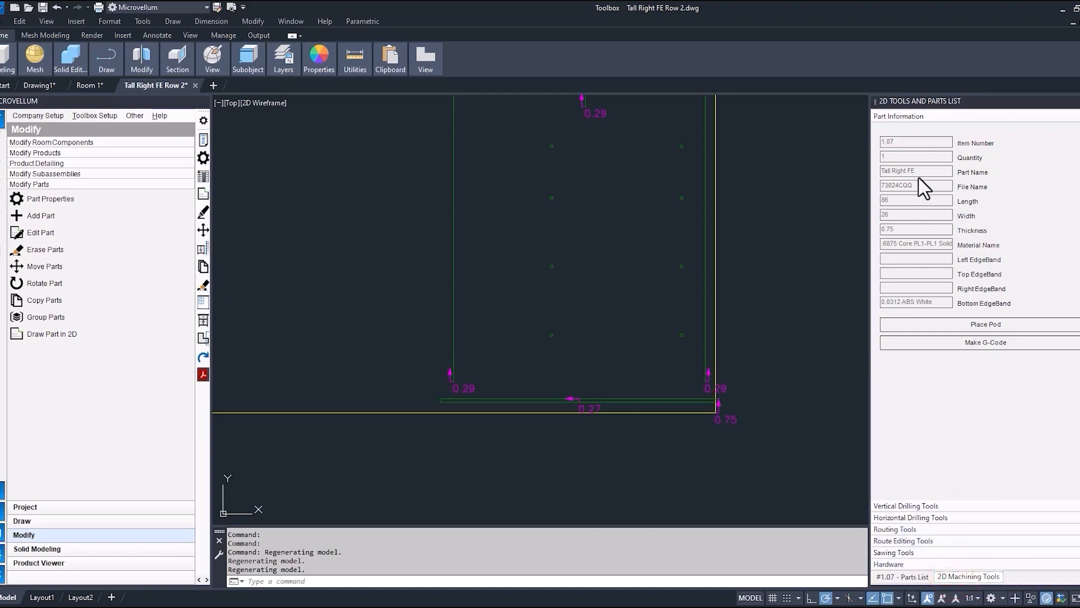
pyautogui.click(914, 506)
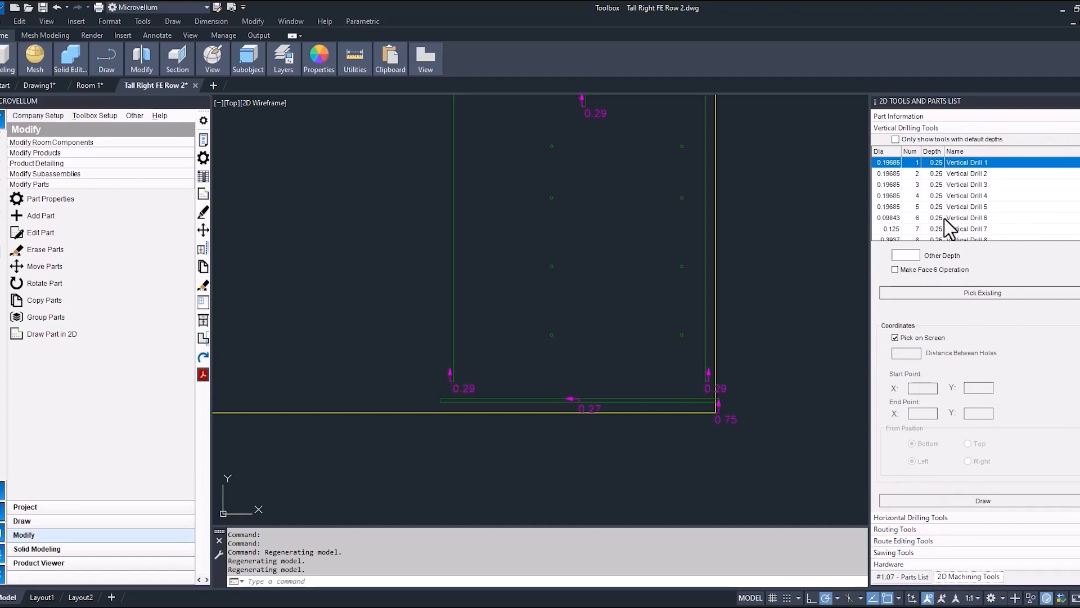
pyautogui.click(937, 517)
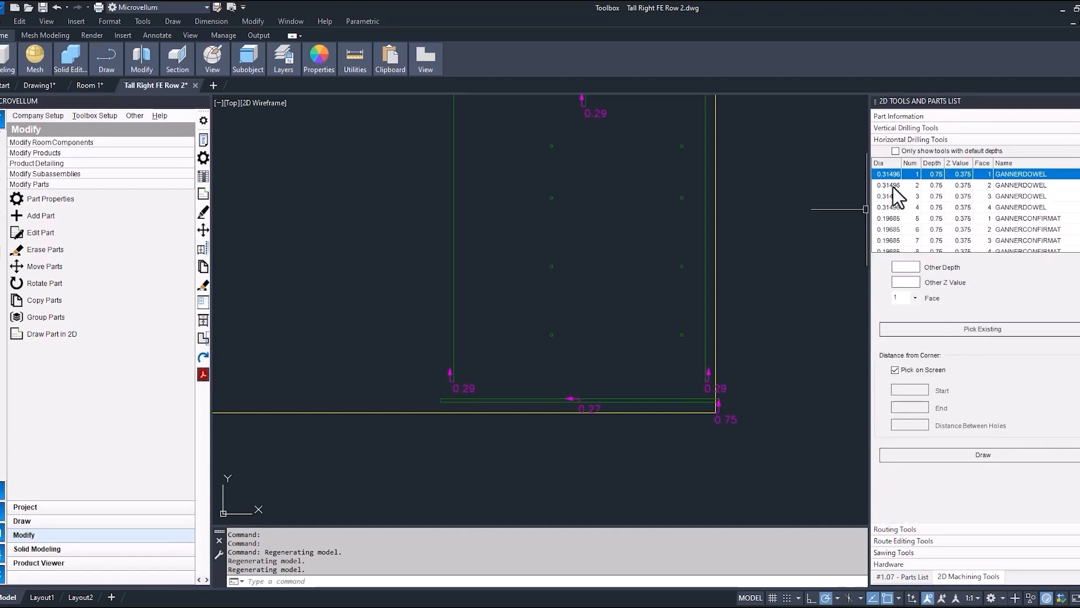
pyautogui.click(908, 531)
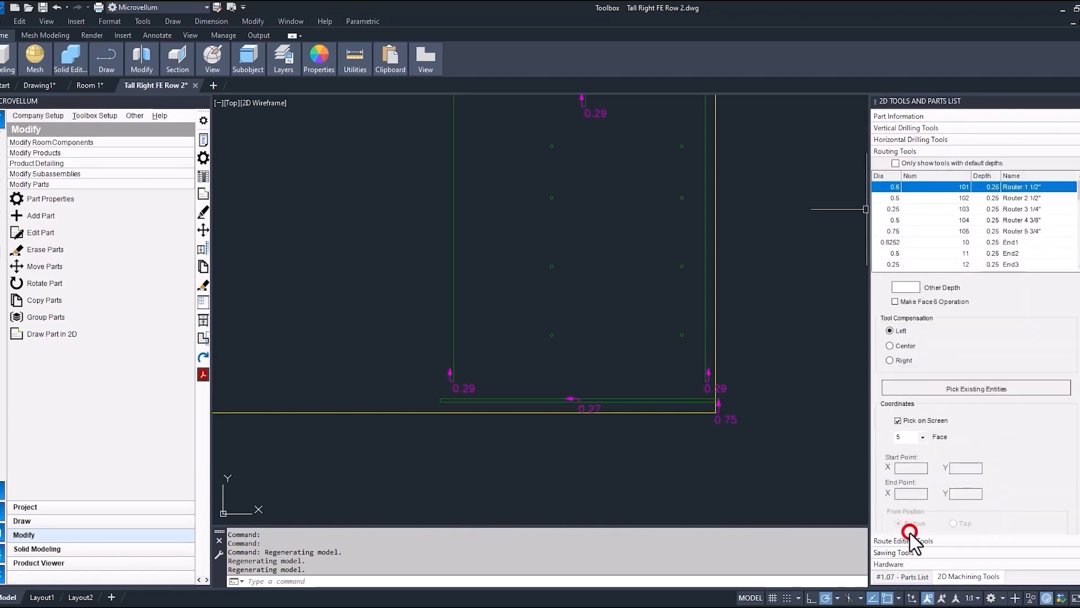
pyautogui.click(910, 540)
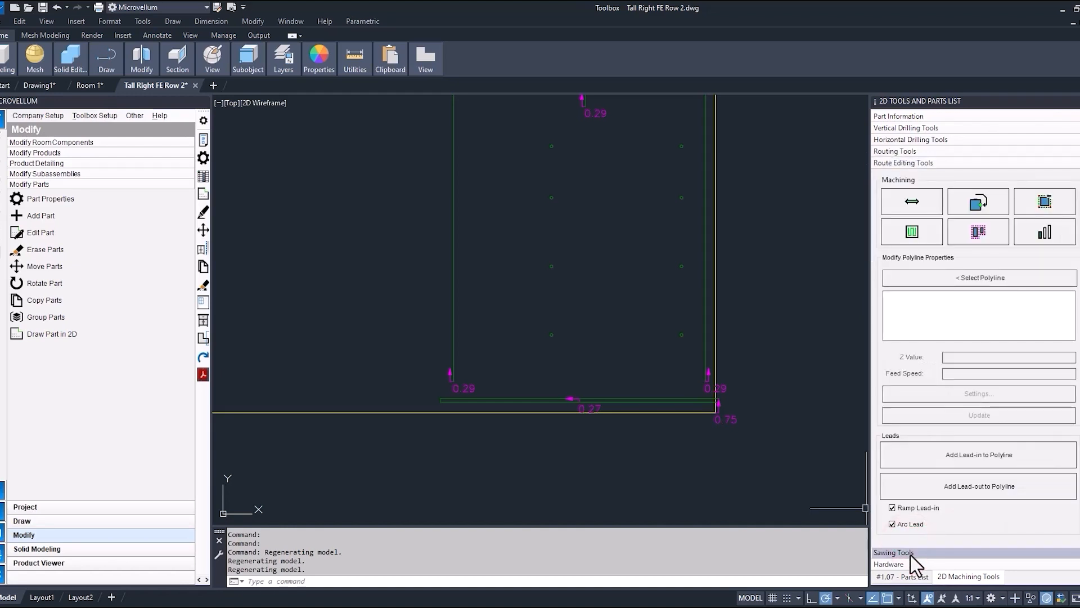
pyautogui.click(909, 553)
pyautogui.click(901, 564)
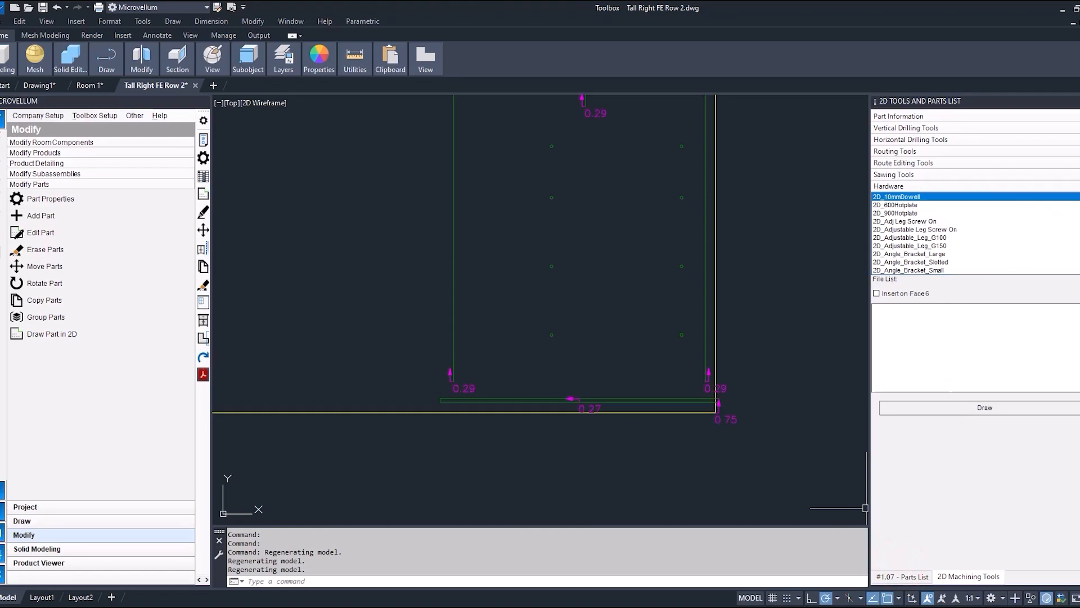
pyautogui.moveTo(1079, 205)
pyautogui.mouseDown()
pyautogui.moveTo(1079, 225)
pyautogui.moveTo(1079, 202)
pyautogui.mouseUp()
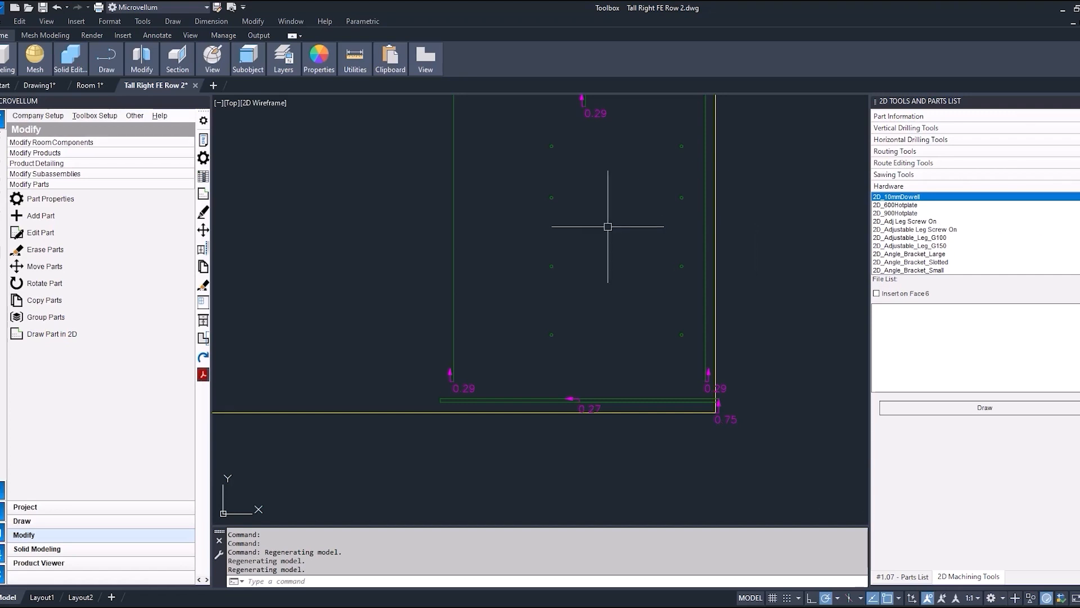
# Choose the Router 1 1/2" routing tool (number 101) and set its other depth to .75.
pyautogui.click(901, 151)
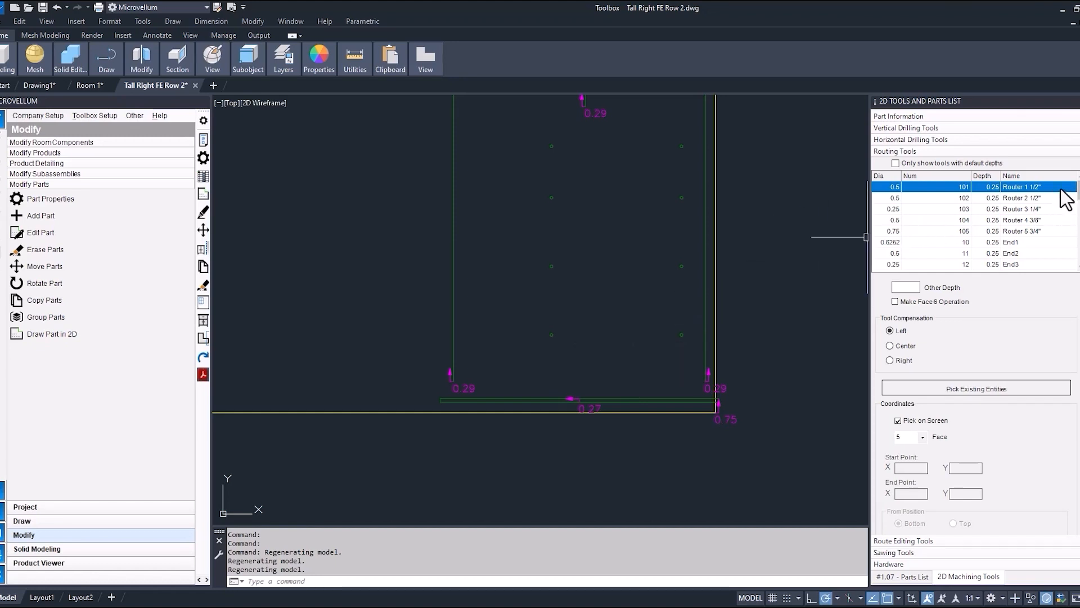
pyautogui.click(883, 187)
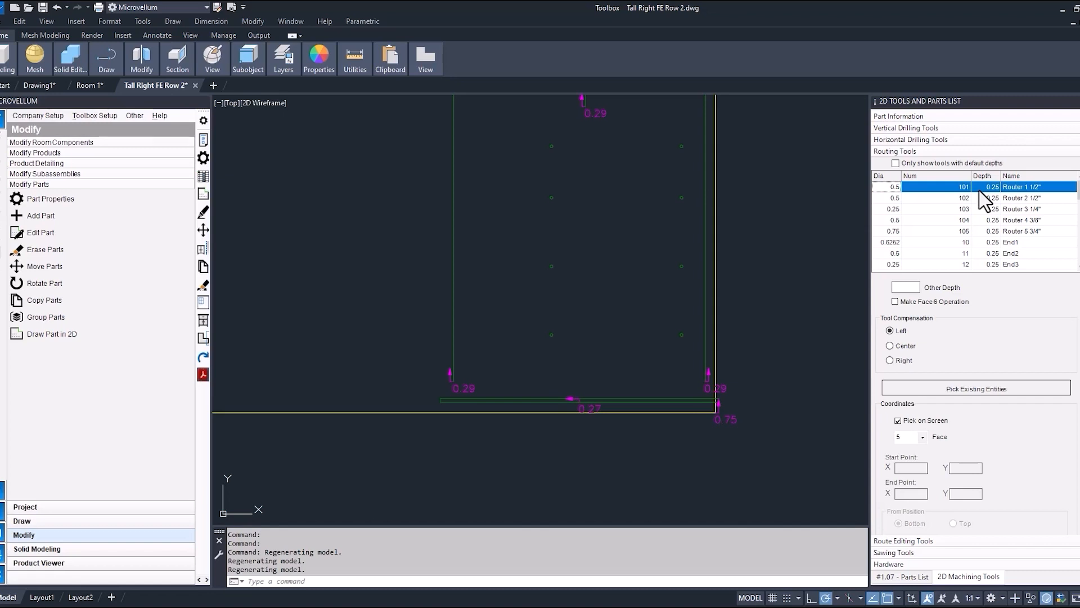
pyautogui.click(904, 289)
pyautogui.write('.75')
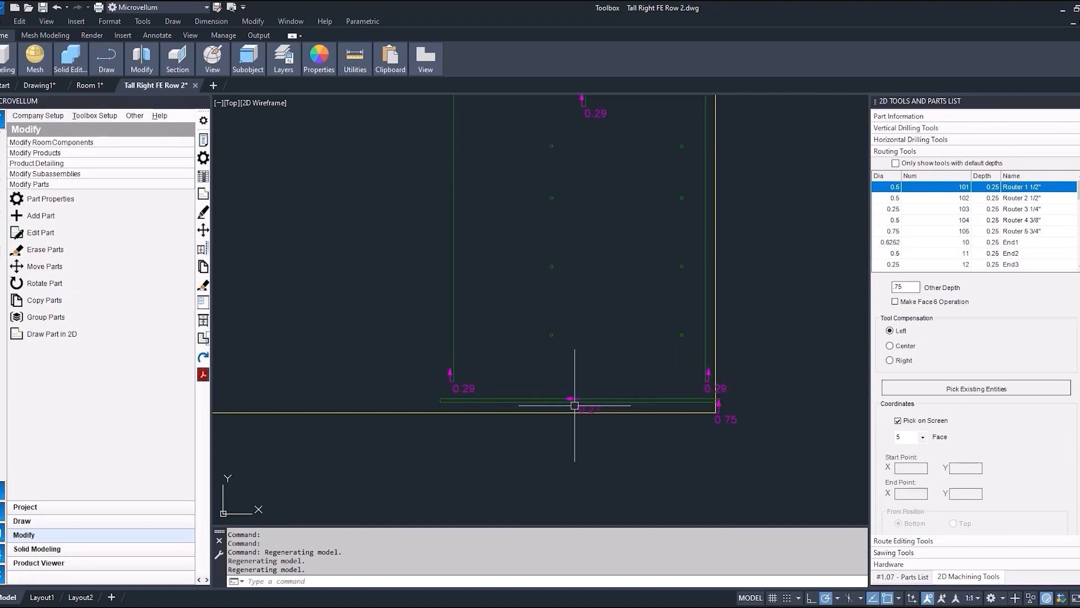
# Inspect the existing route polylines and their direction arrows near the panel's lower edge, including their layer names.
pyautogui.scroll(2, 573, 410)
pyautogui.scroll(3, 573, 410)
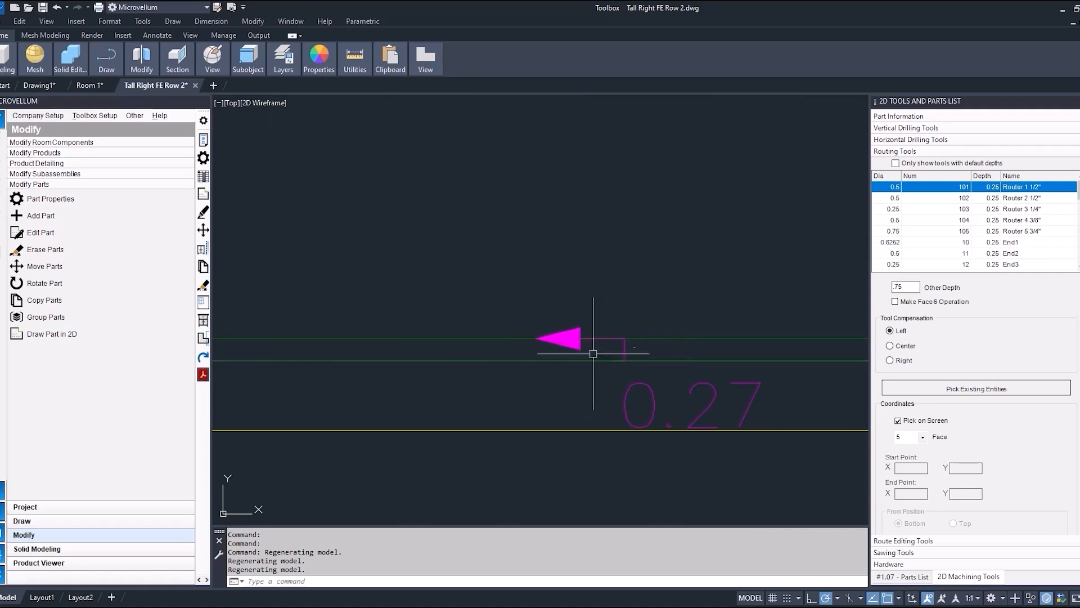
pyautogui.click(623, 362)
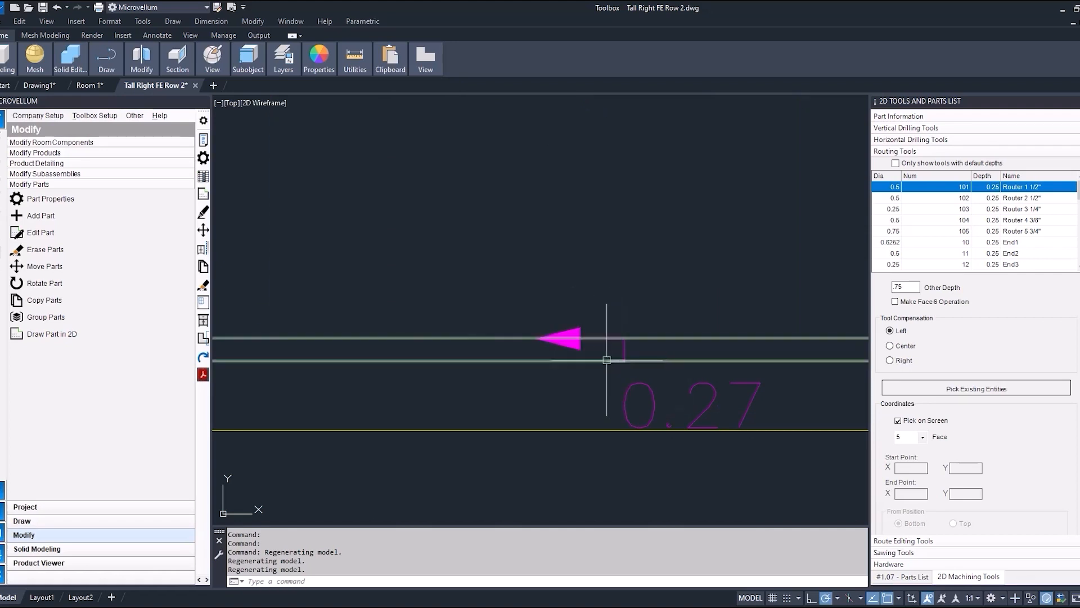
pyautogui.click(608, 360)
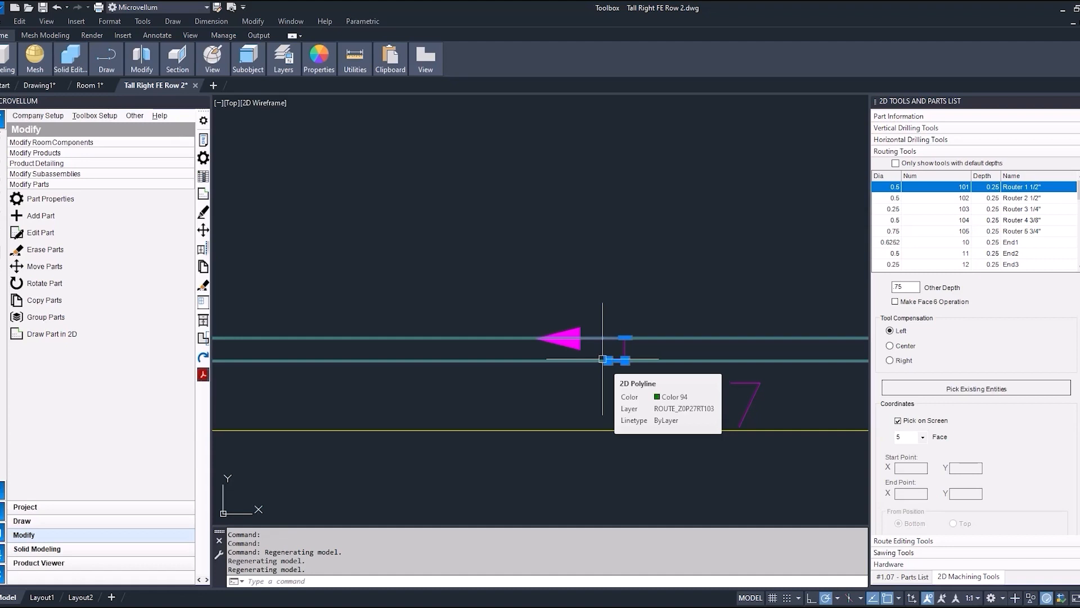
pyautogui.press('Escape')
pyautogui.scroll(-9, 596, 362)
pyautogui.scroll(5, 536, 338)
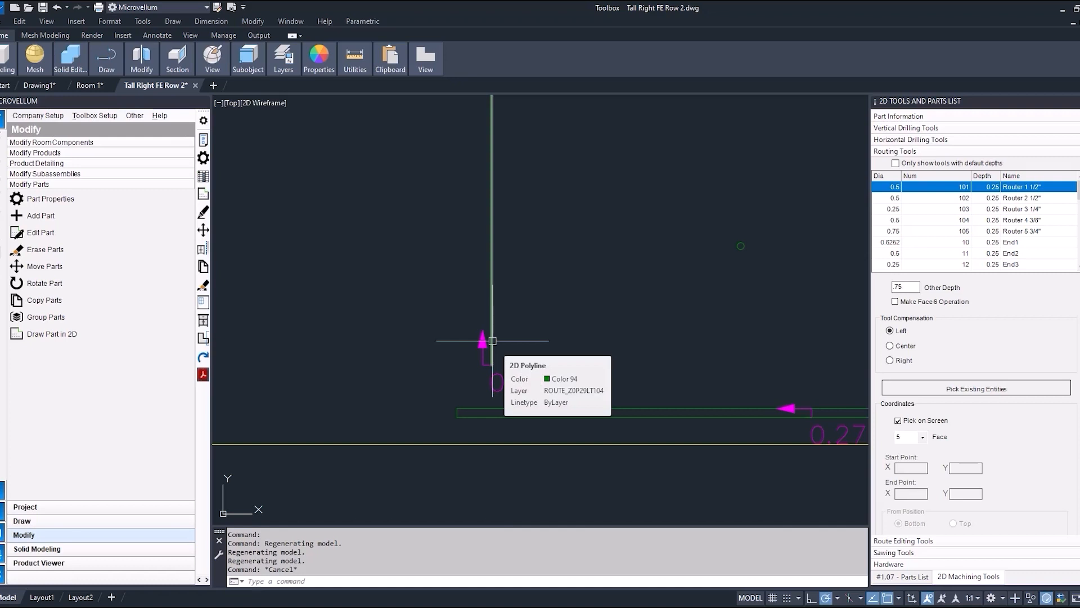
pyautogui.scroll(-5, 493, 341)
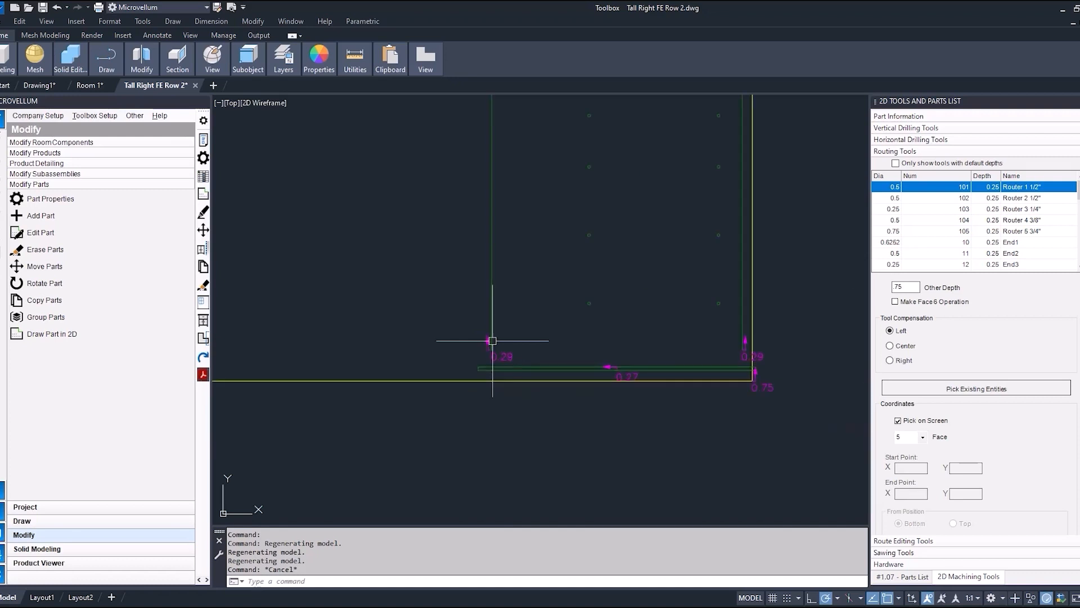
# Draw a plain circle between the lower drill holes near the panel's right end, and erase it.
pyautogui.click(931, 390)
pyautogui.click(618, 313)
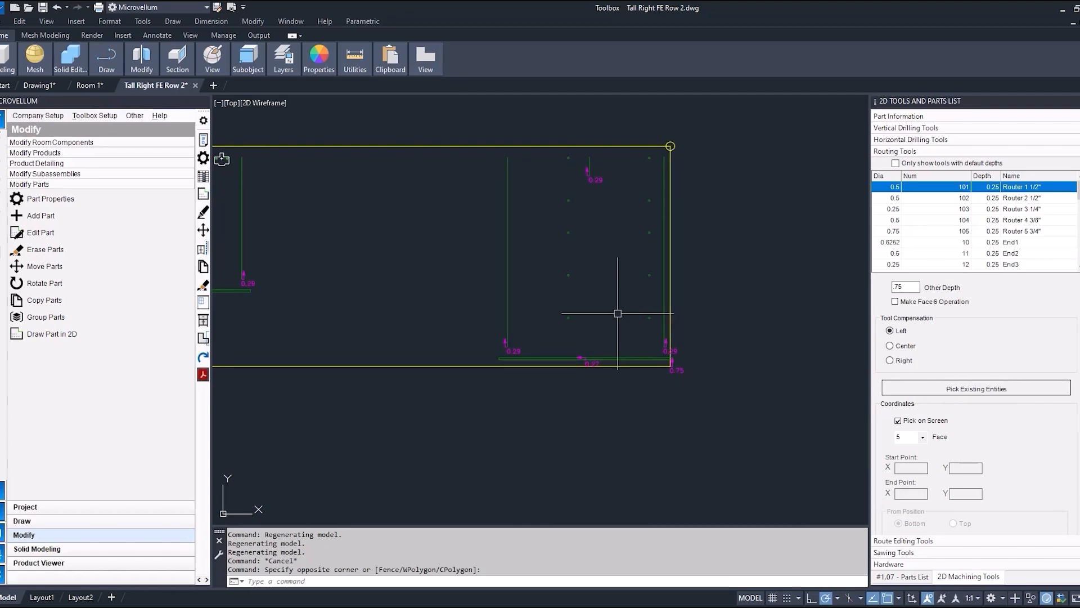
pyautogui.click(614, 318)
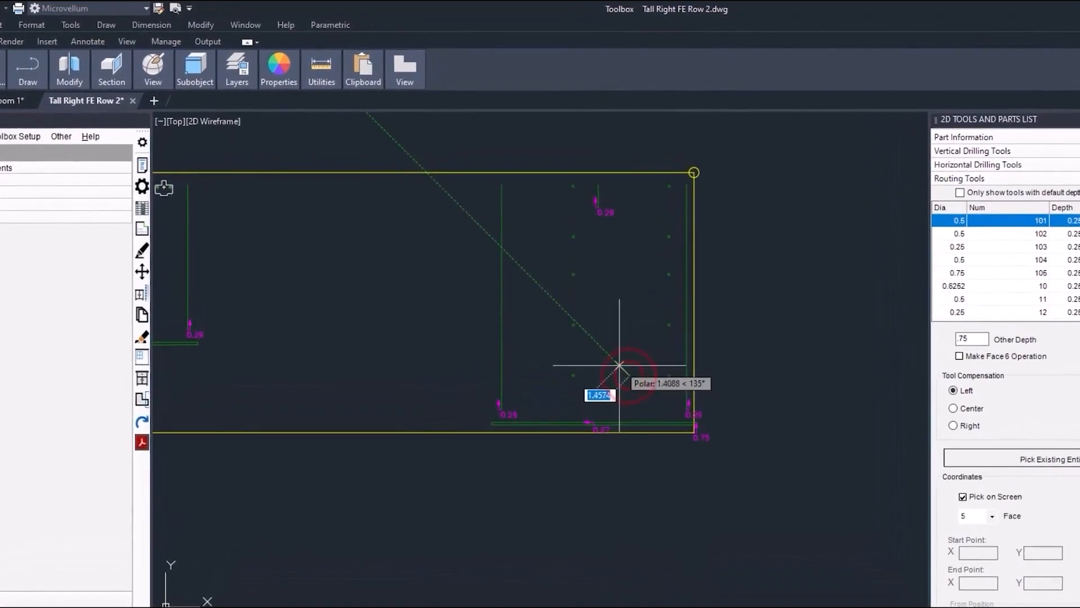
pyautogui.click(607, 310)
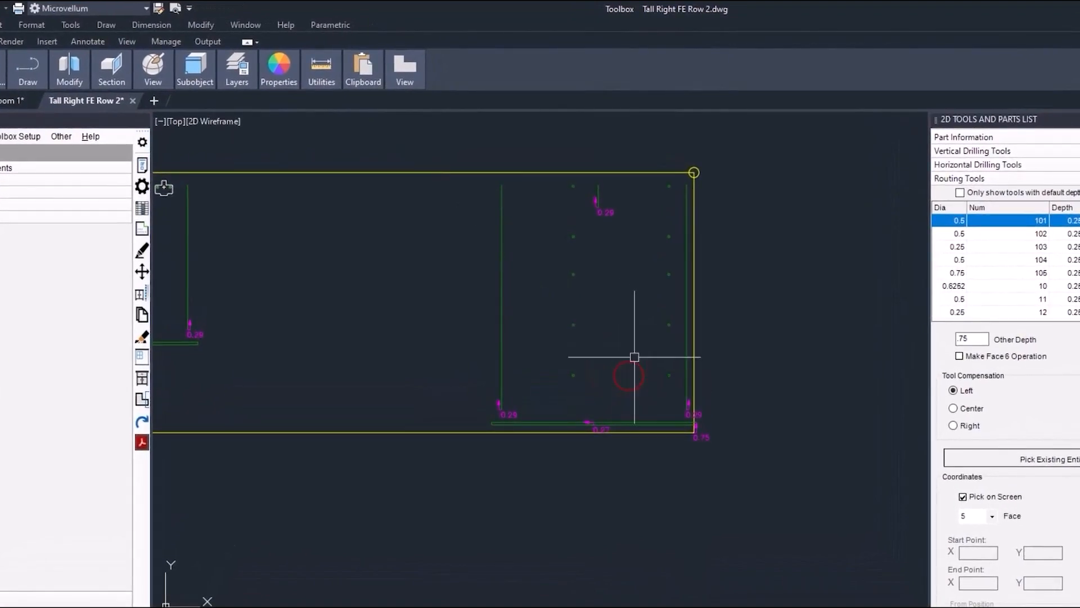
pyautogui.click(629, 361)
pyautogui.press('Delete')
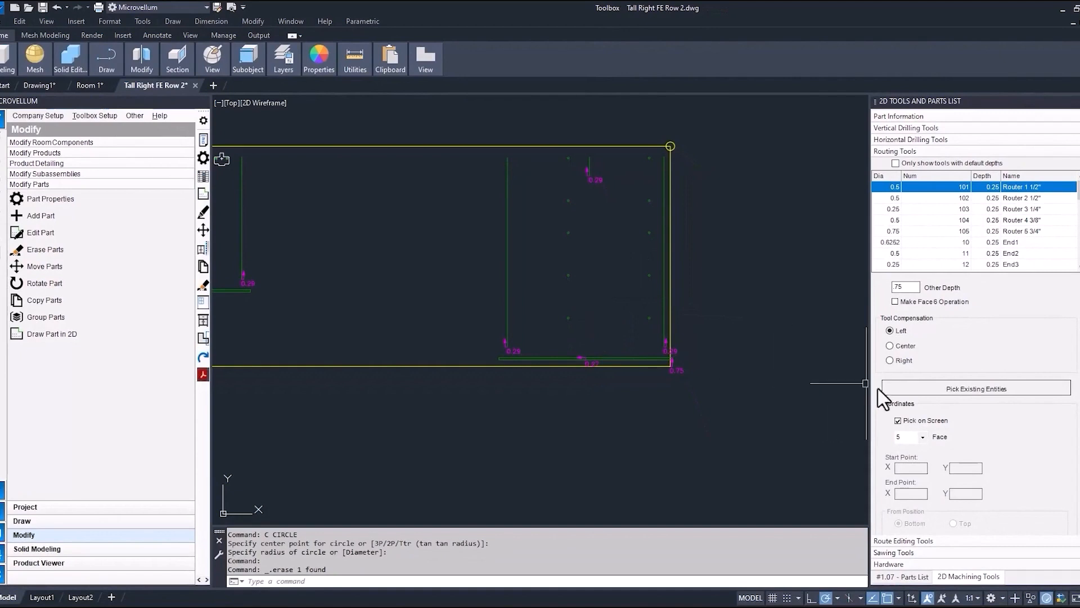
# Draw a Round Pocket route with a diameter of 2 between the two lowest drill holes near the panel's right end.
pyautogui.scroll(-2, 947, 426)
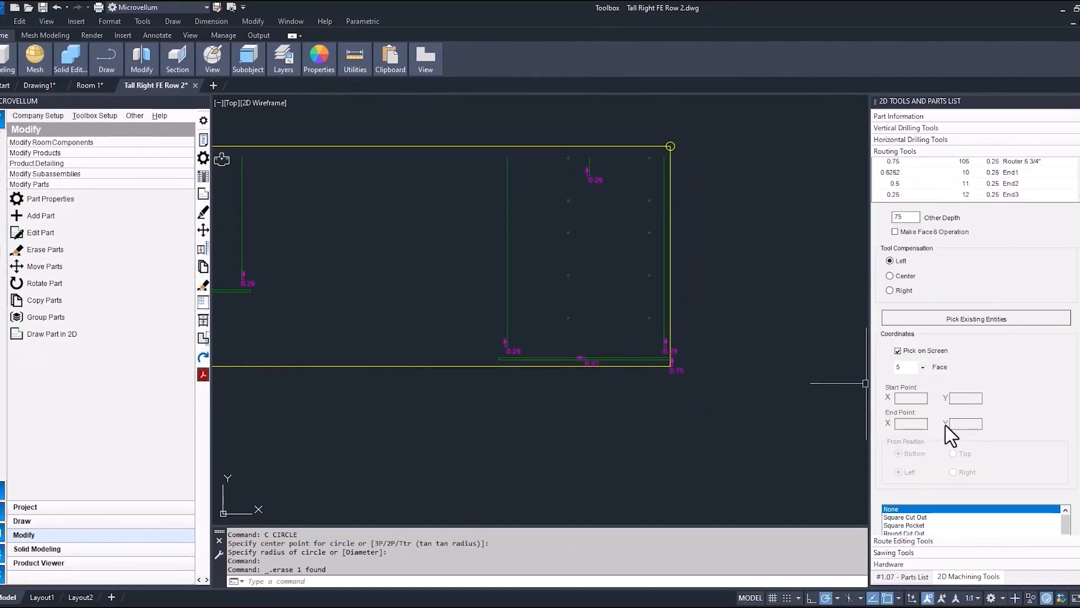
pyautogui.scroll(-1, 947, 425)
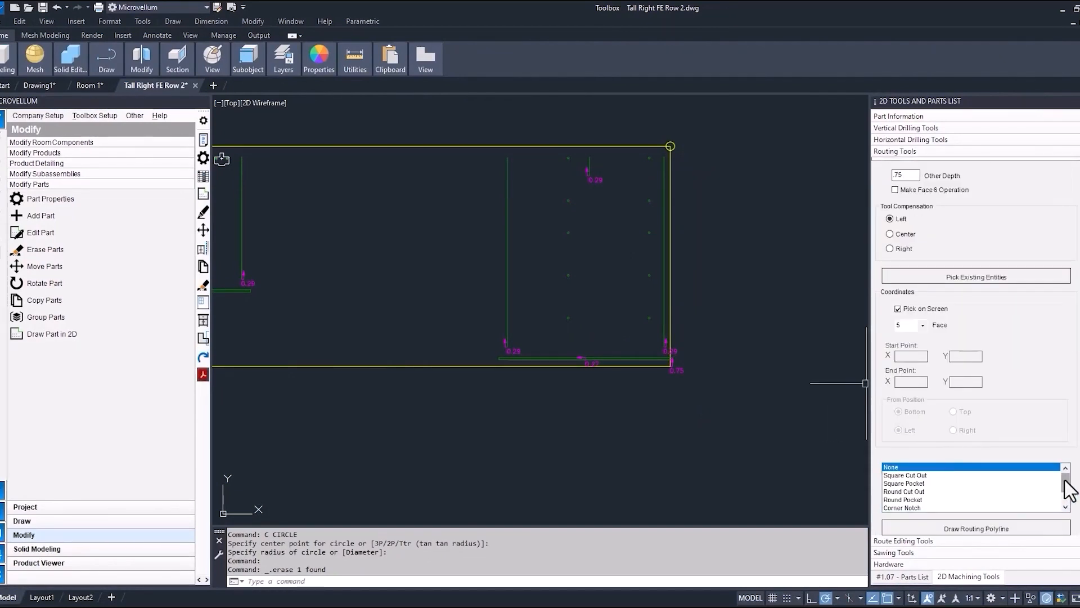
pyautogui.moveTo(1065, 481); pyautogui.dragTo(1068, 500)
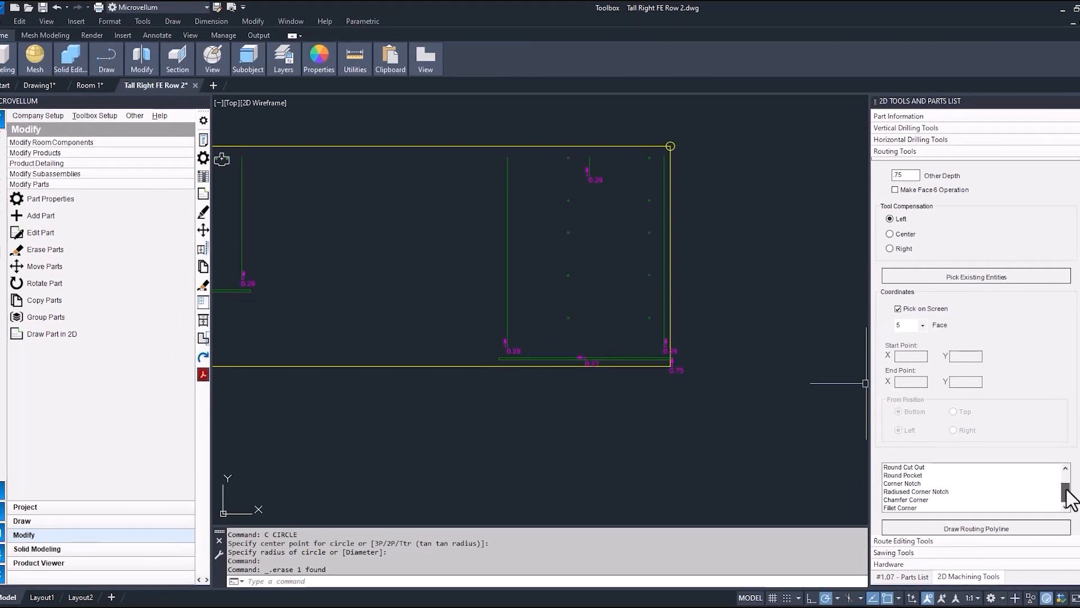
pyautogui.click(913, 467)
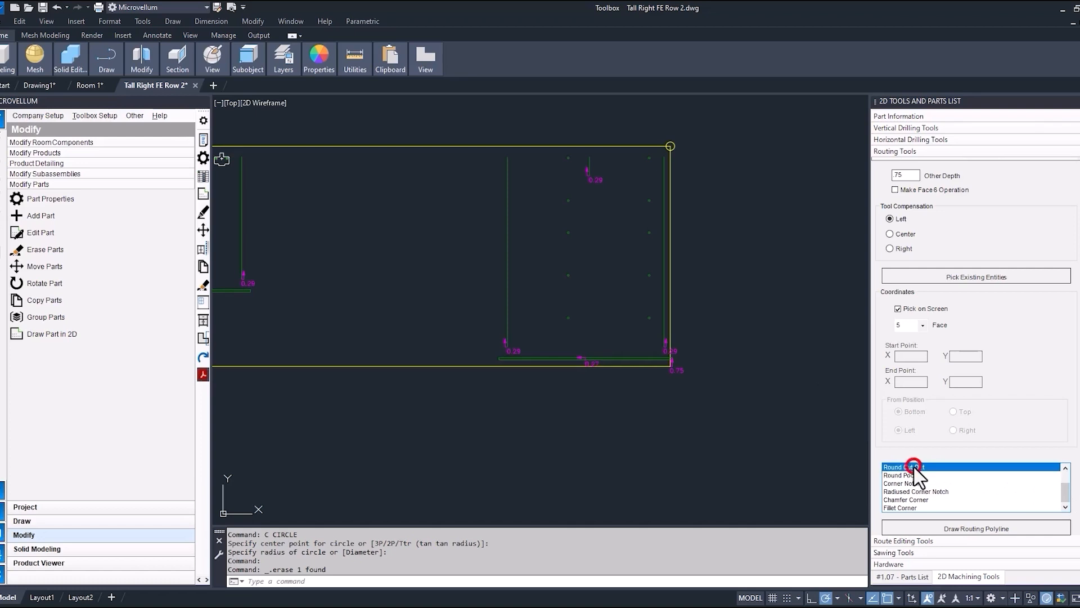
pyautogui.click(904, 476)
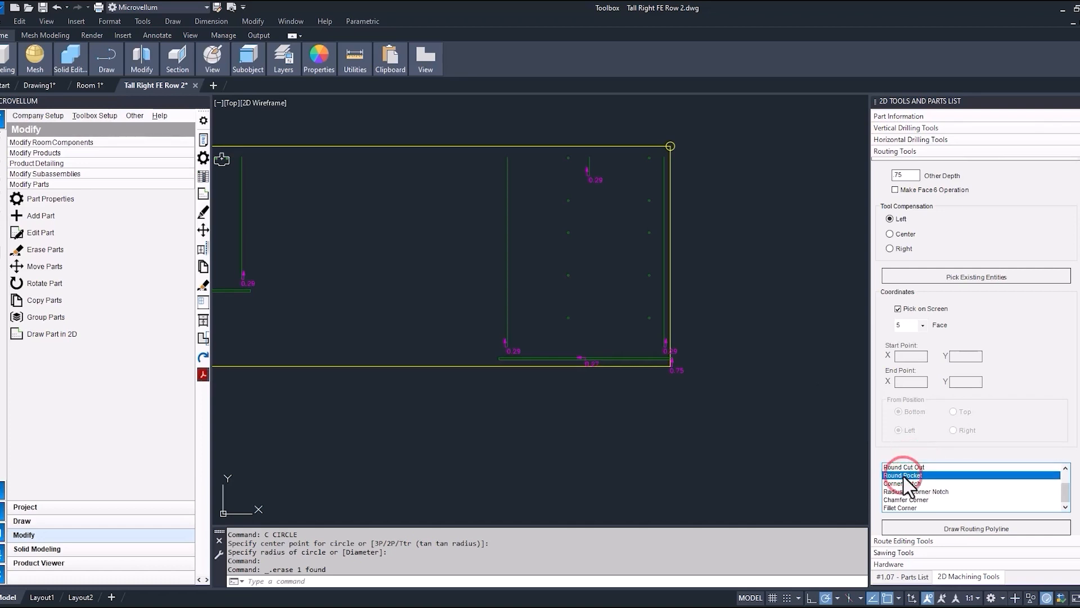
pyautogui.click(944, 527)
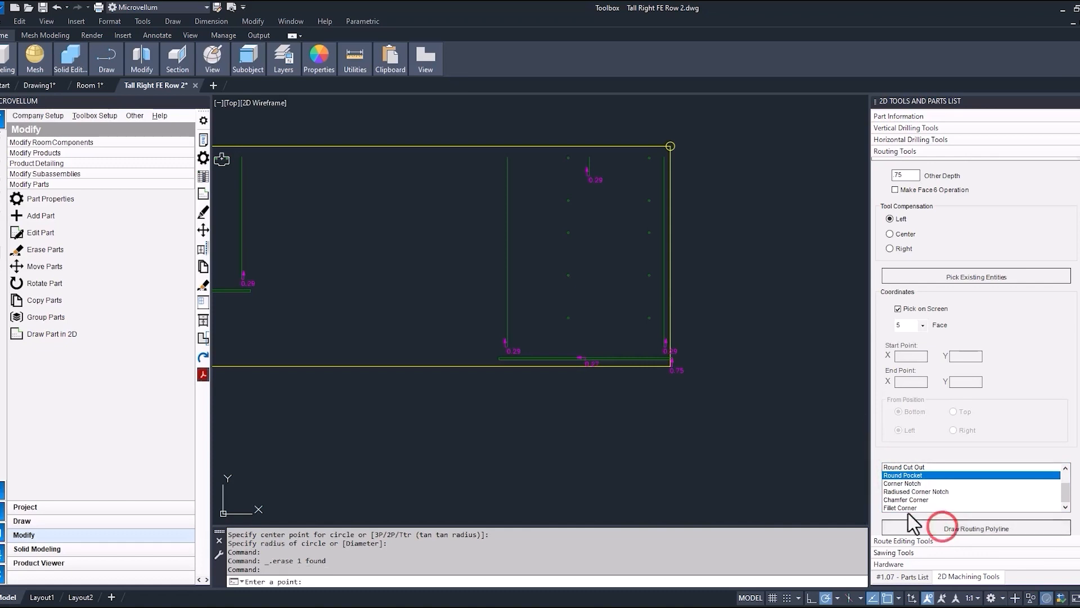
pyautogui.scroll(4, 620, 331)
pyautogui.click(616, 319)
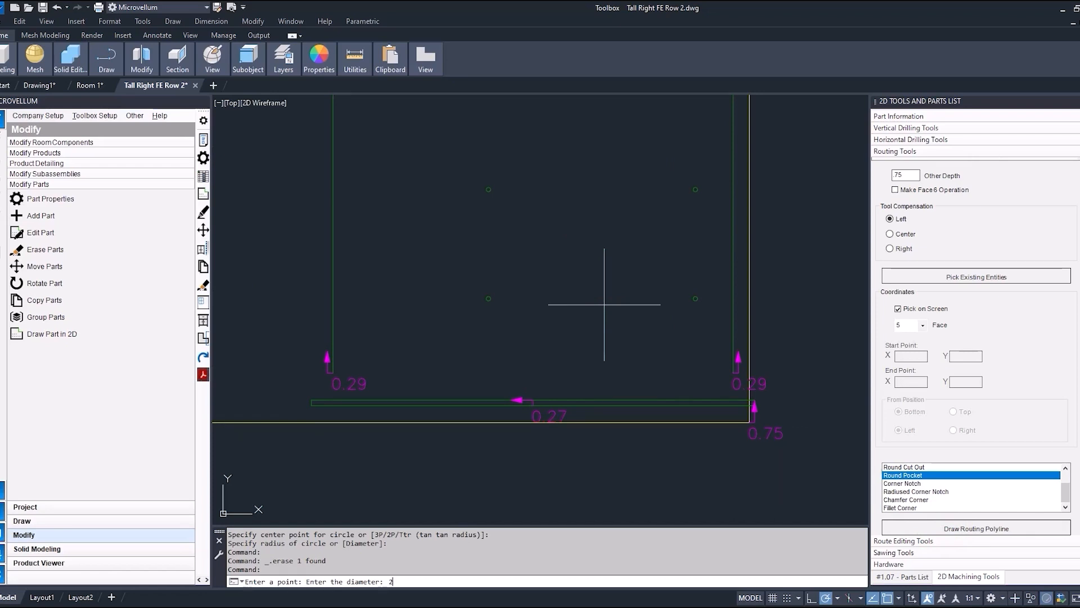
pyautogui.write('2')
pyautogui.press('Return')
pyautogui.scroll(4, 608, 310)
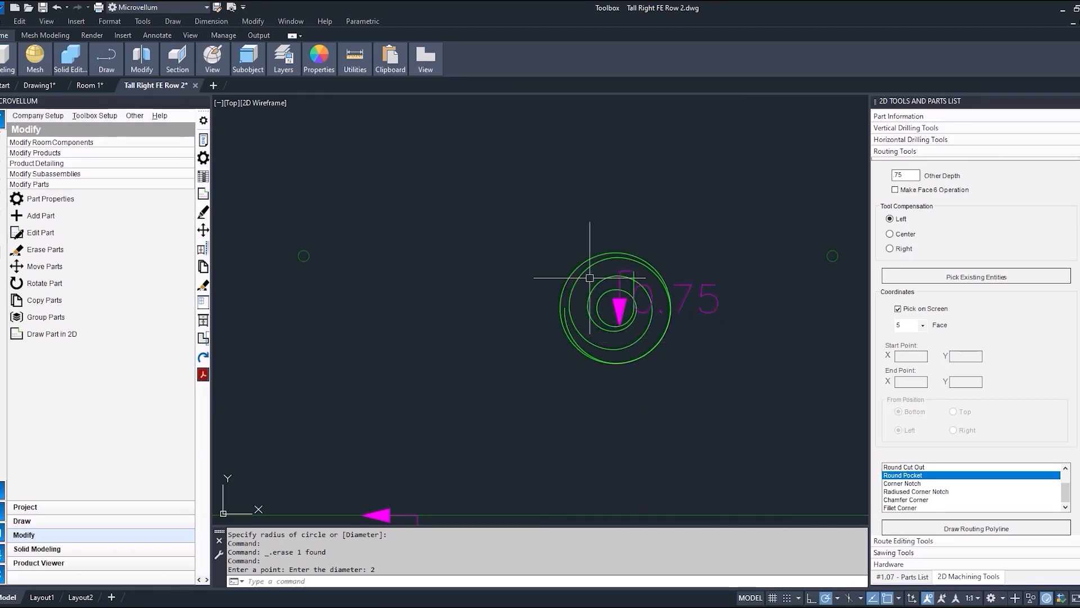
# Update the Tall Right FE part from its 2D drawing and redraw the product, dismissing the visual style notice.
pyautogui.scroll(-4, 579, 297)
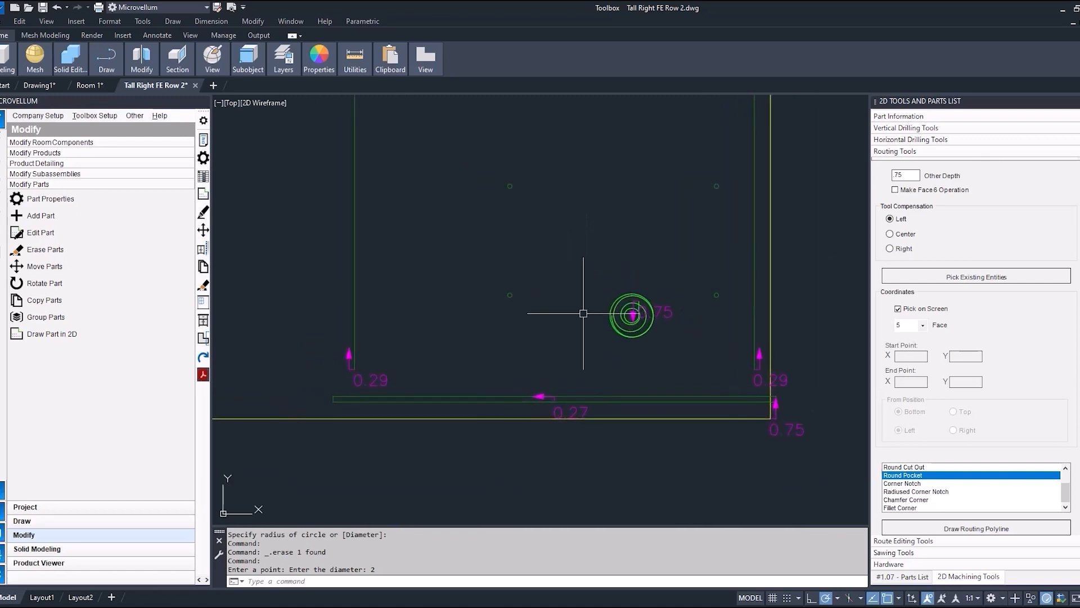
pyautogui.scroll(-4, 584, 314)
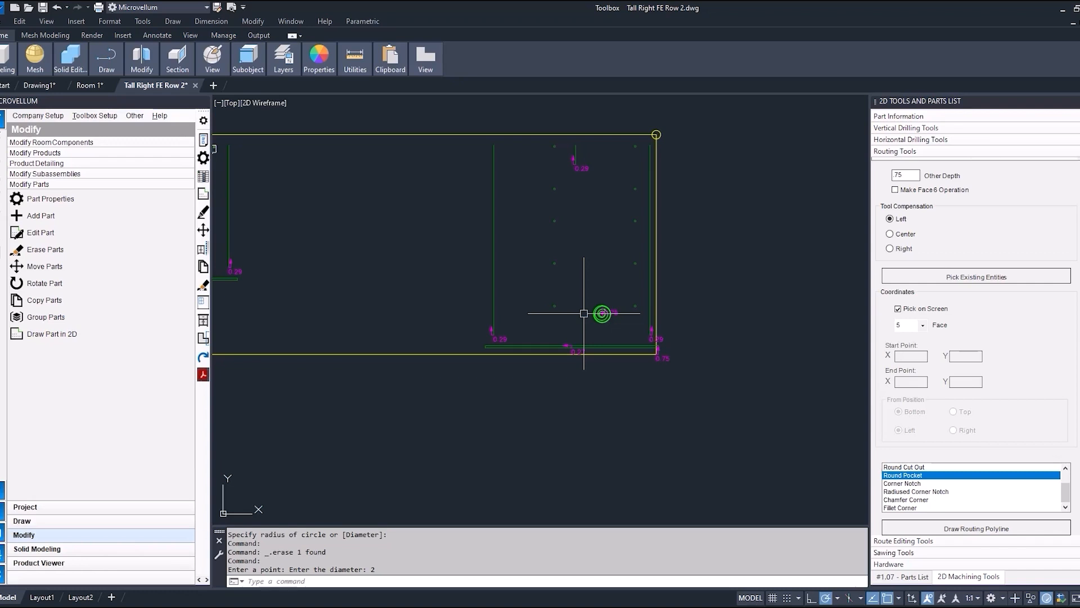
pyautogui.moveTo(539, 316); pyautogui.dragTo(631, 330, button='middle')
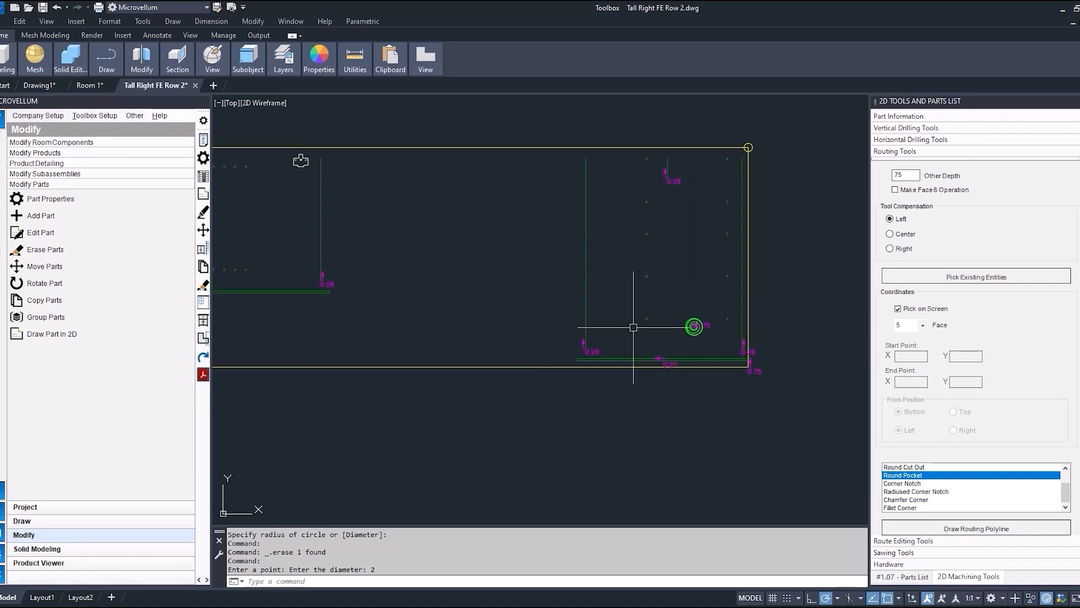
pyautogui.click(903, 576)
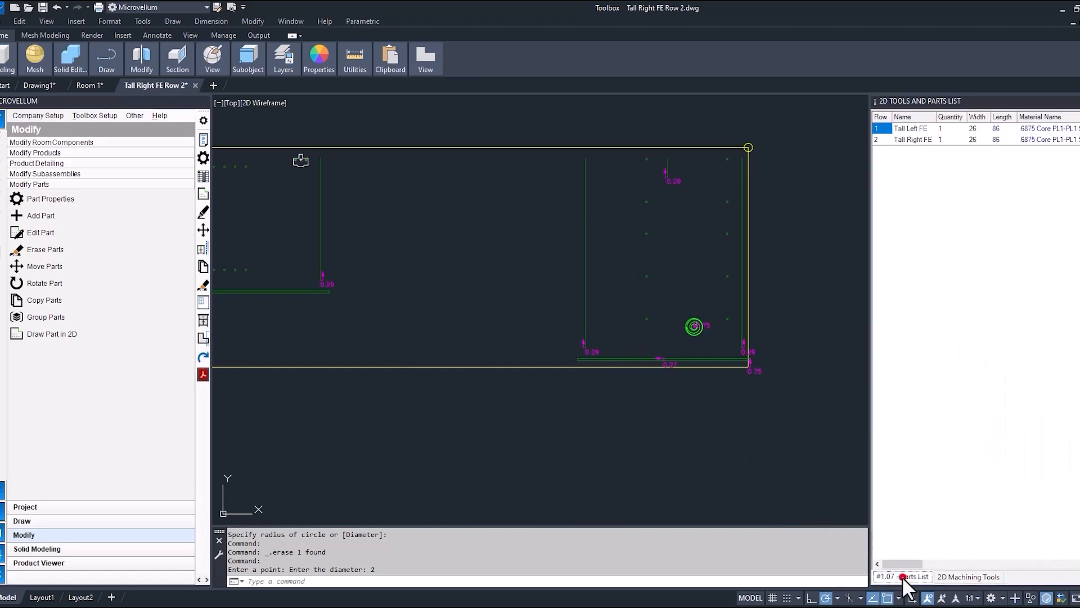
pyautogui.click(914, 140)
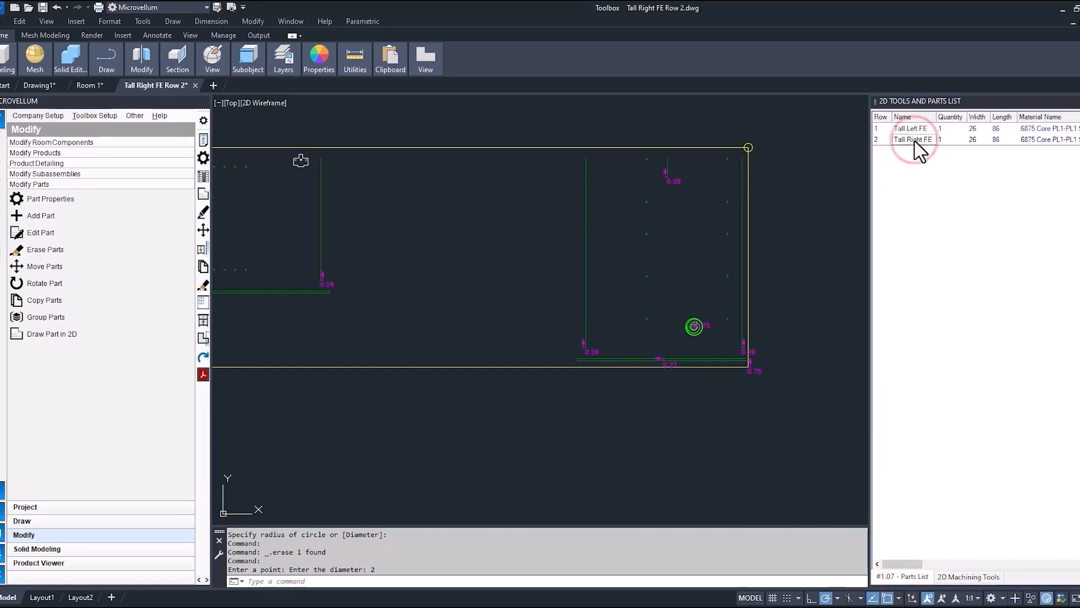
pyautogui.rightClick(901, 142)
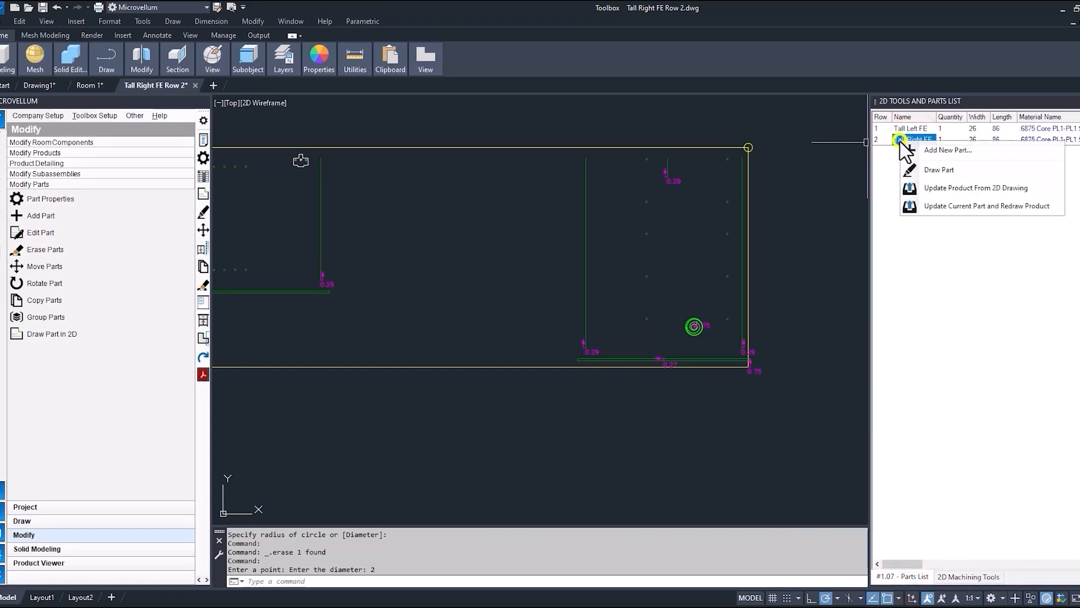
pyautogui.click(950, 208)
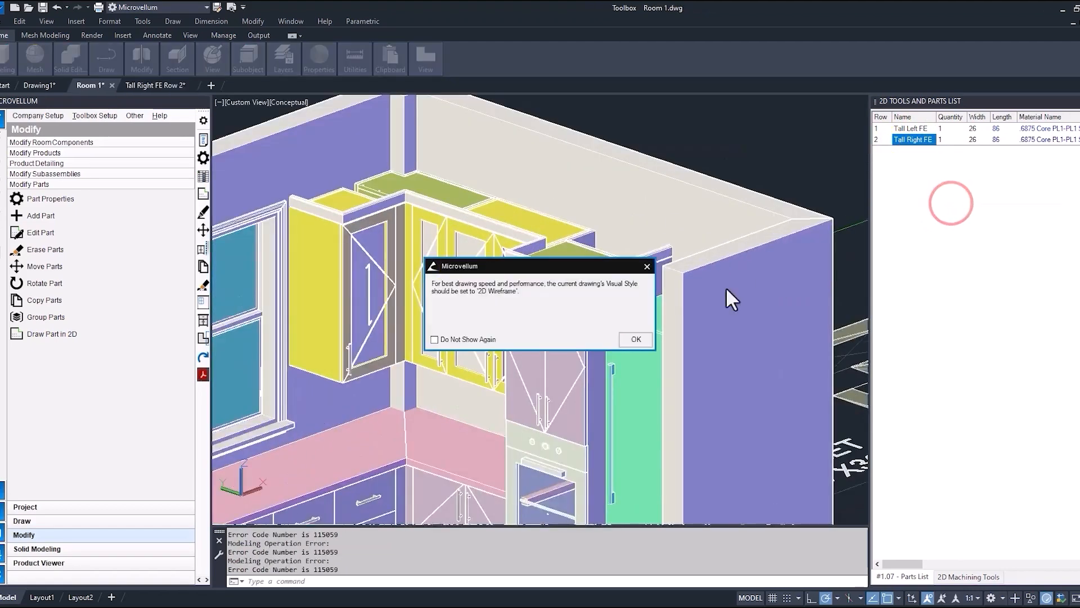
pyautogui.click(636, 339)
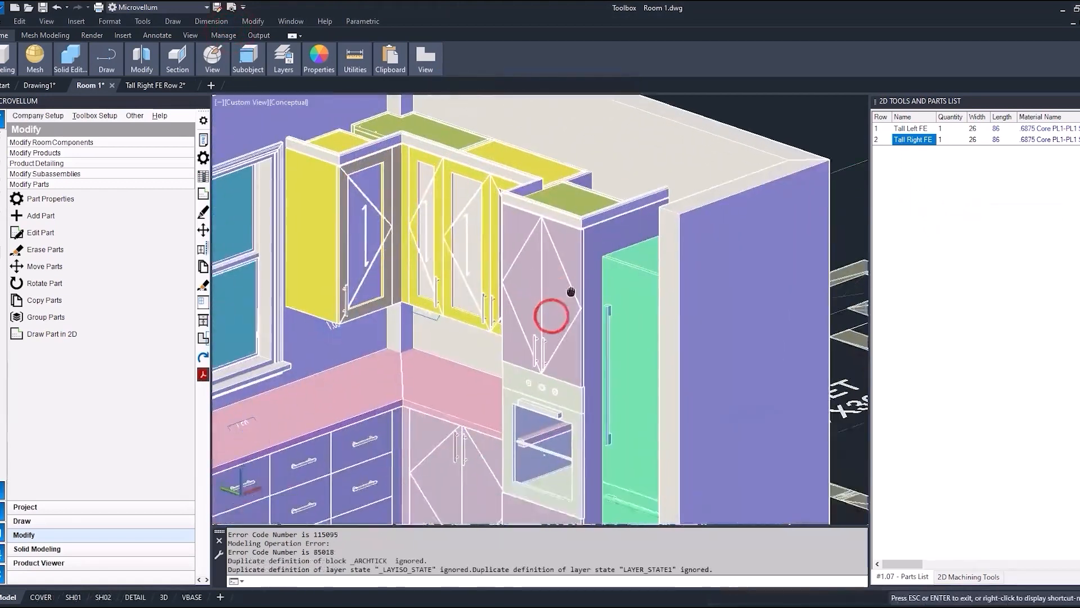
# Isolate the tall wall oven cabinet in the room model and inspect the pocket near the bottom of its end panel.
pyautogui.click(589, 366)
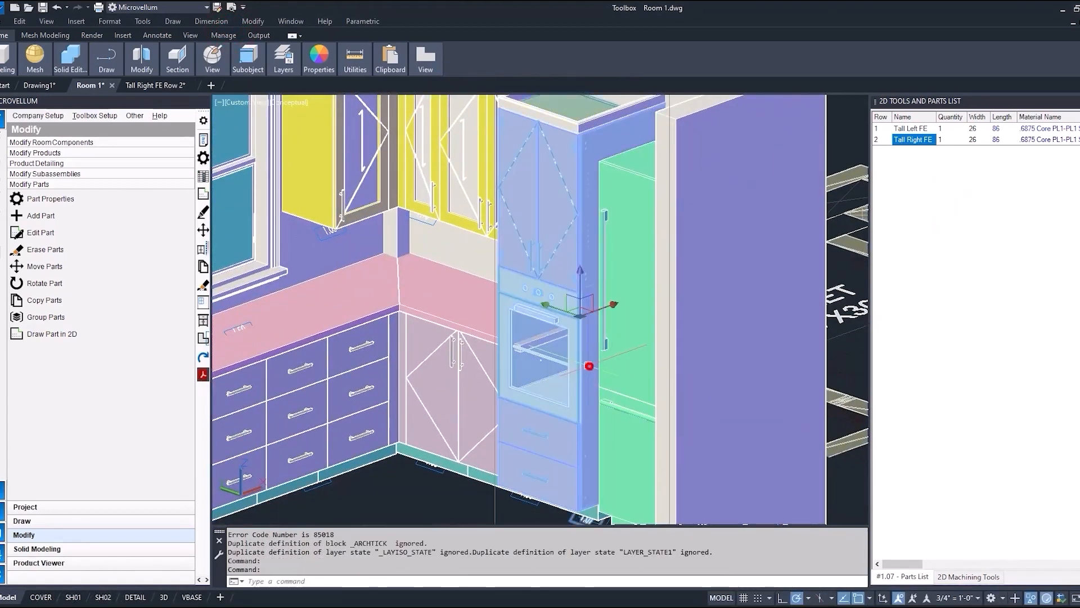
pyautogui.click(1030, 599)
pyautogui.click(1023, 563)
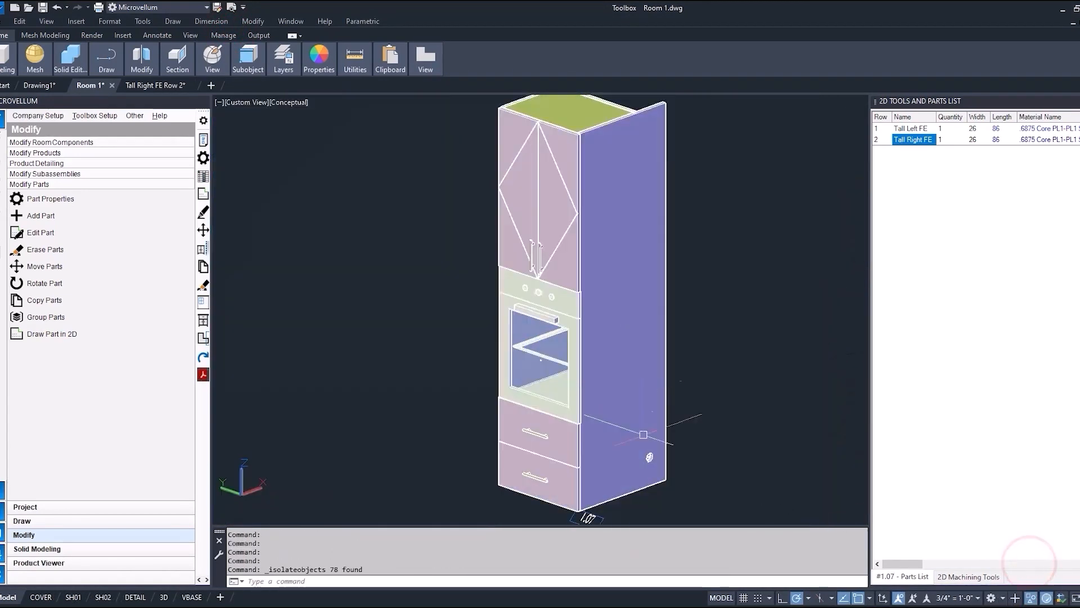
pyautogui.scroll(5, 653, 450)
pyautogui.scroll(-4, 661, 473)
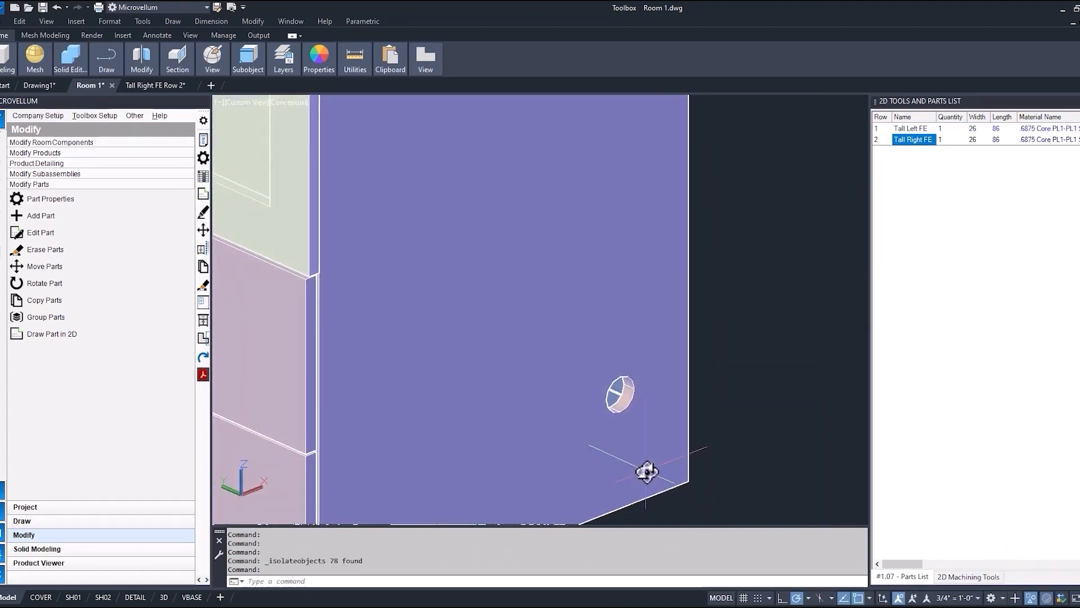
# Draw the Tall Left FE part in 2D and look over its machining near the lower drill holes.
pyautogui.click(911, 130)
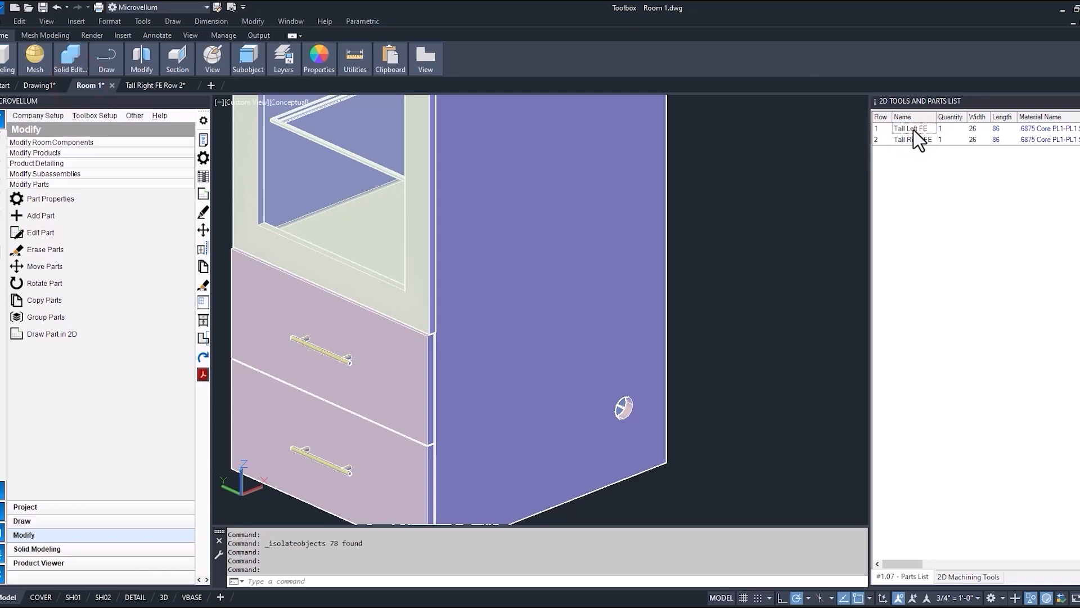
pyautogui.rightClick(914, 134)
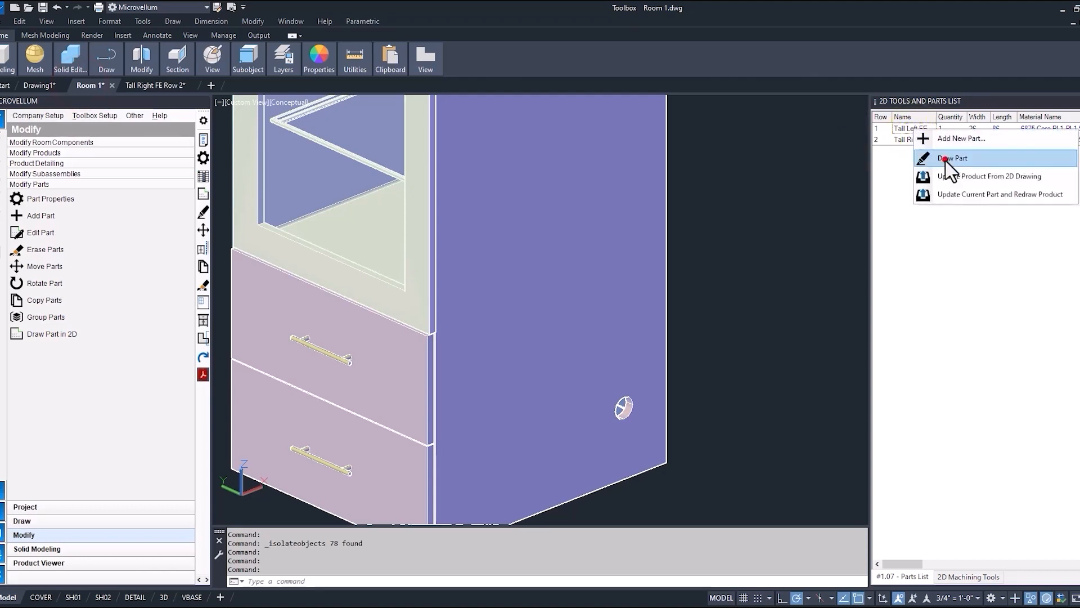
pyautogui.click(945, 160)
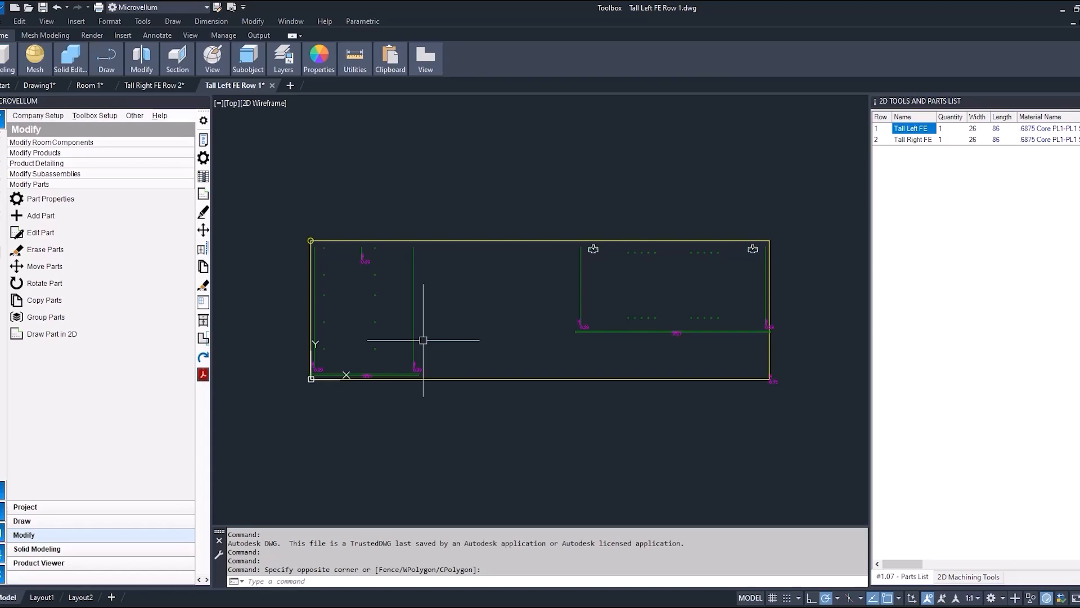
pyautogui.scroll(3, 345, 360)
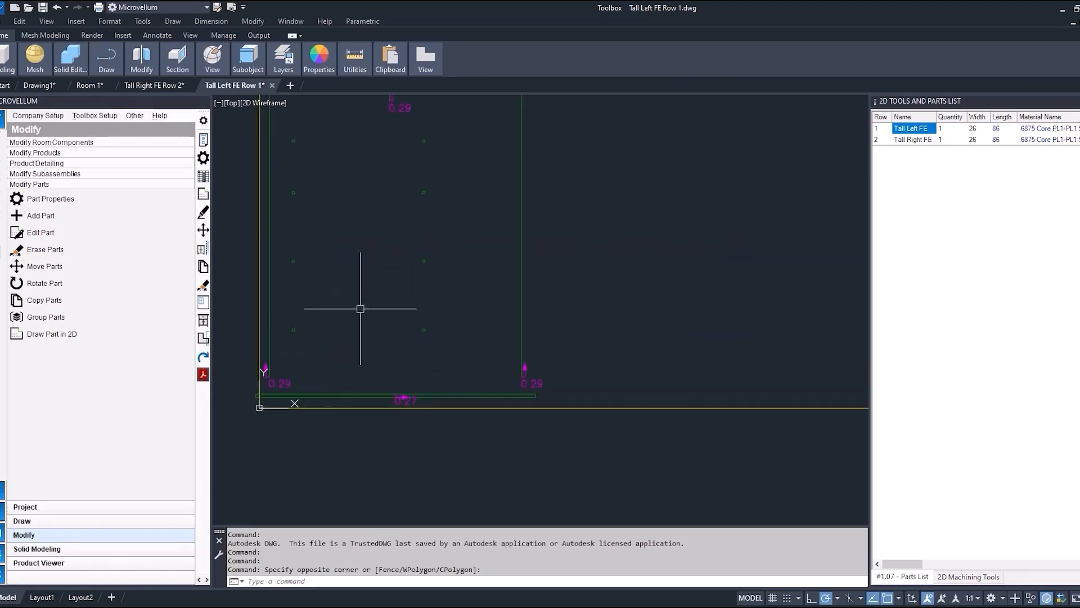
pyautogui.scroll(-2, 359, 327)
pyautogui.scroll(-2, 359, 327)
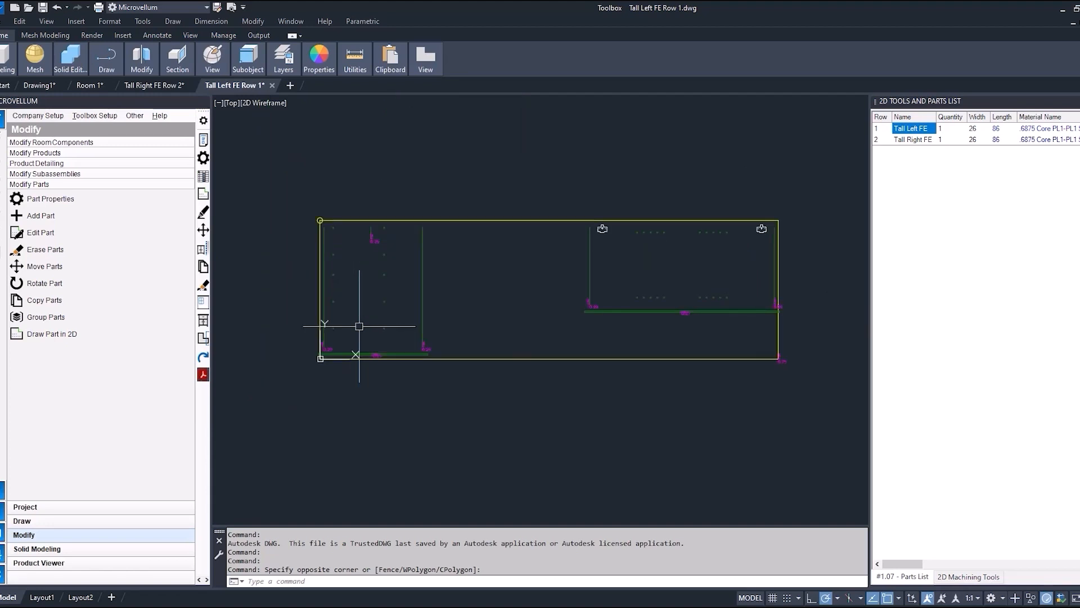
# Close the Tall Right FE and Tall Left FE part drawings without saving changes.
pyautogui.click(194, 85)
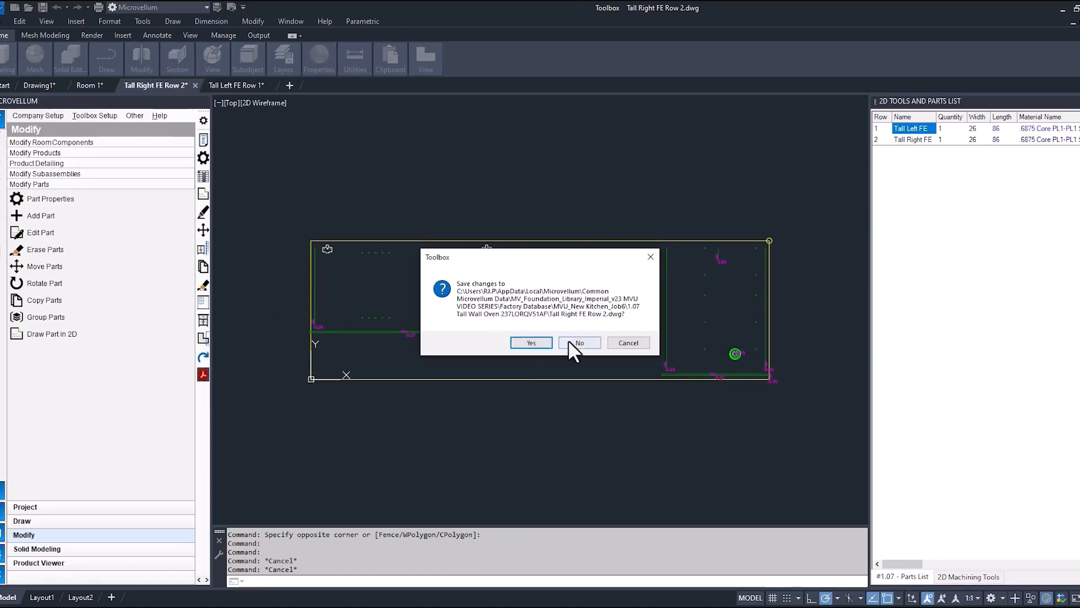
pyautogui.click(579, 342)
pyautogui.click(191, 85)
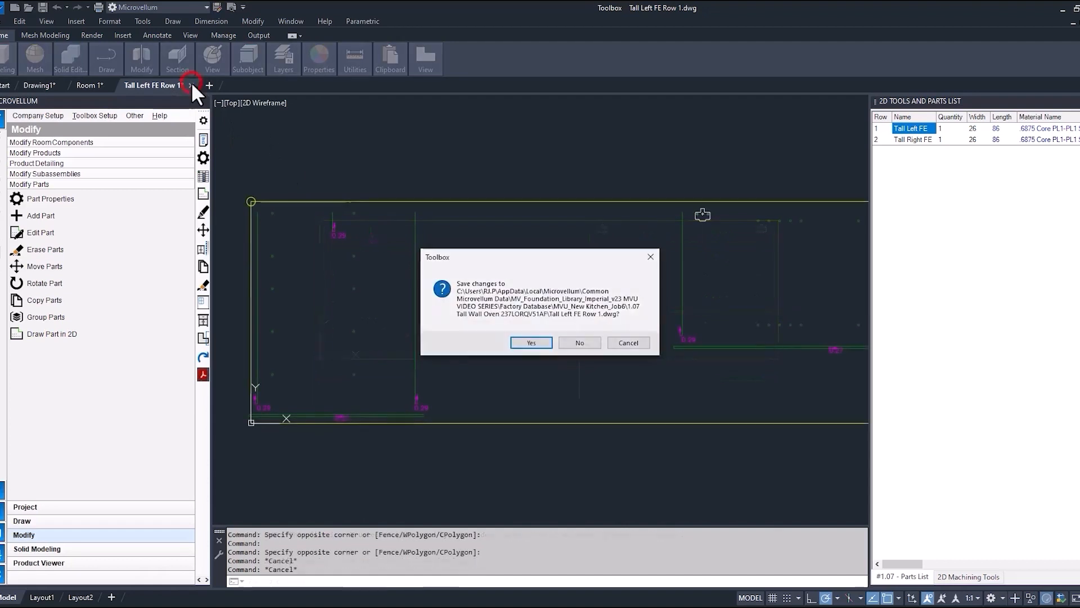
pyautogui.click(579, 342)
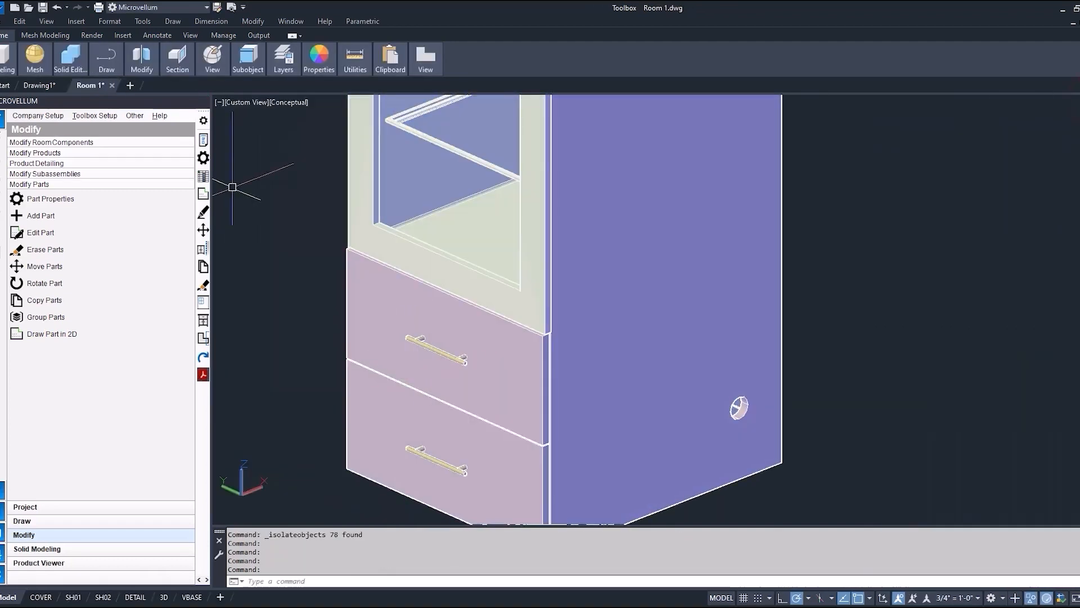
# Open the oven cabinet's part properties and display the PLINE5 machining token of the Tall Right FE part.
pyautogui.click(203, 158)
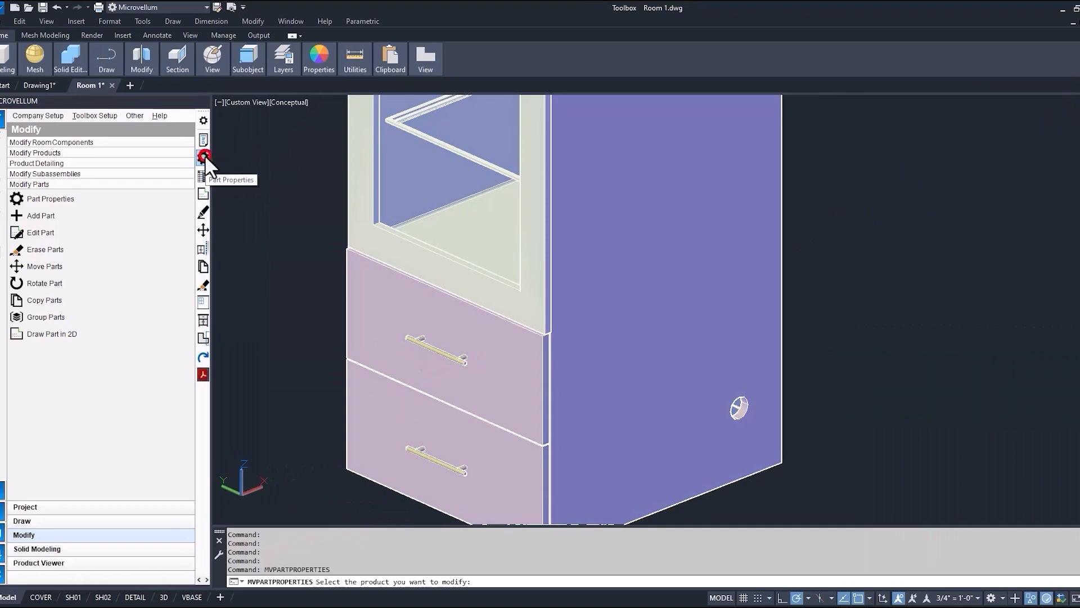
pyautogui.click(762, 322)
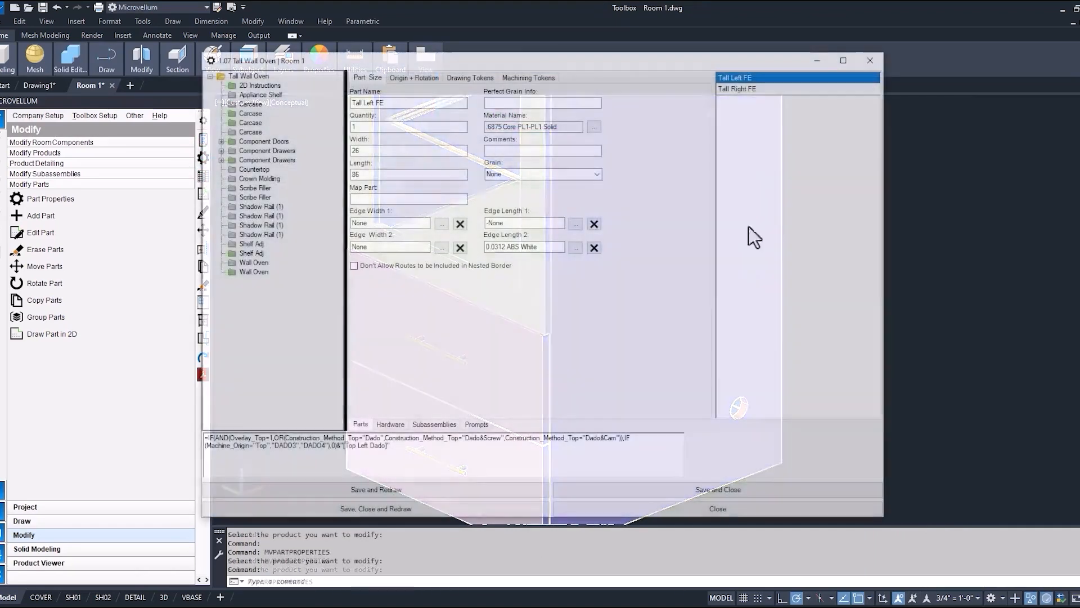
pyautogui.click(737, 90)
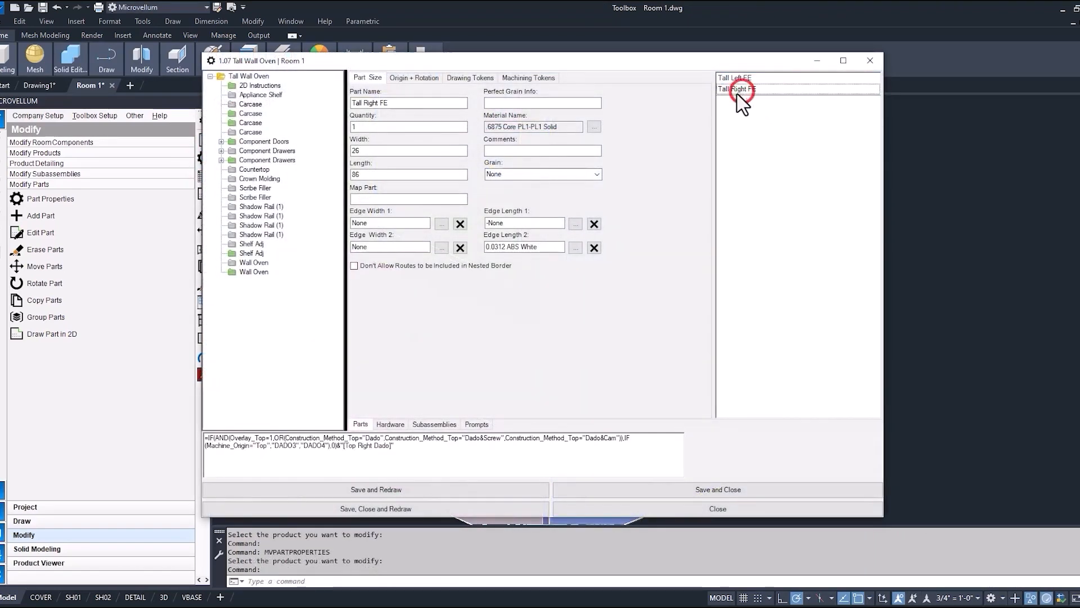
pyautogui.click(538, 80)
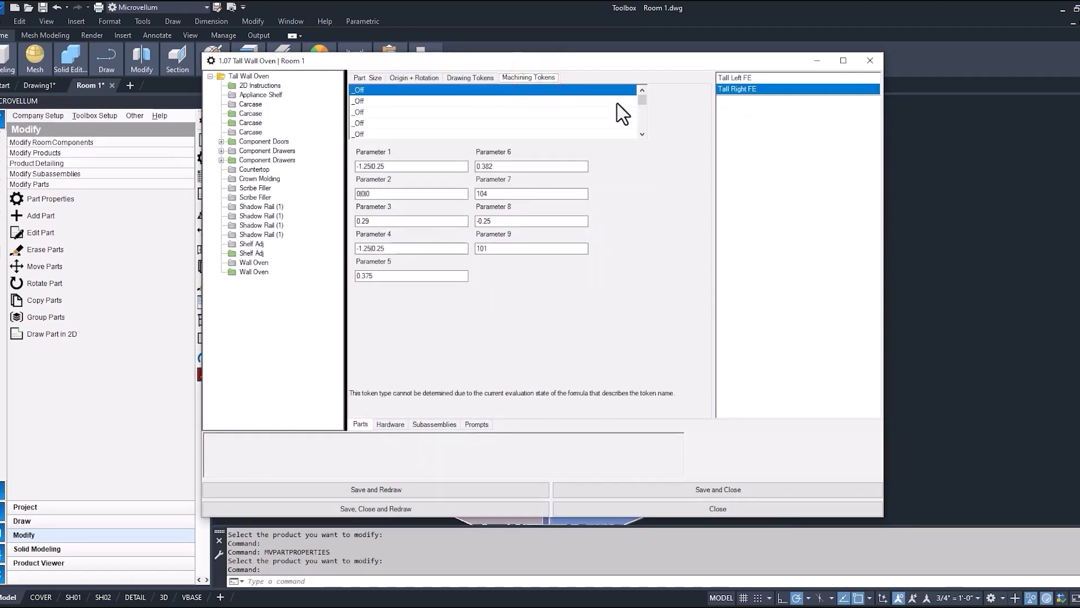
pyautogui.moveTo(642, 103); pyautogui.dragTo(645, 128)
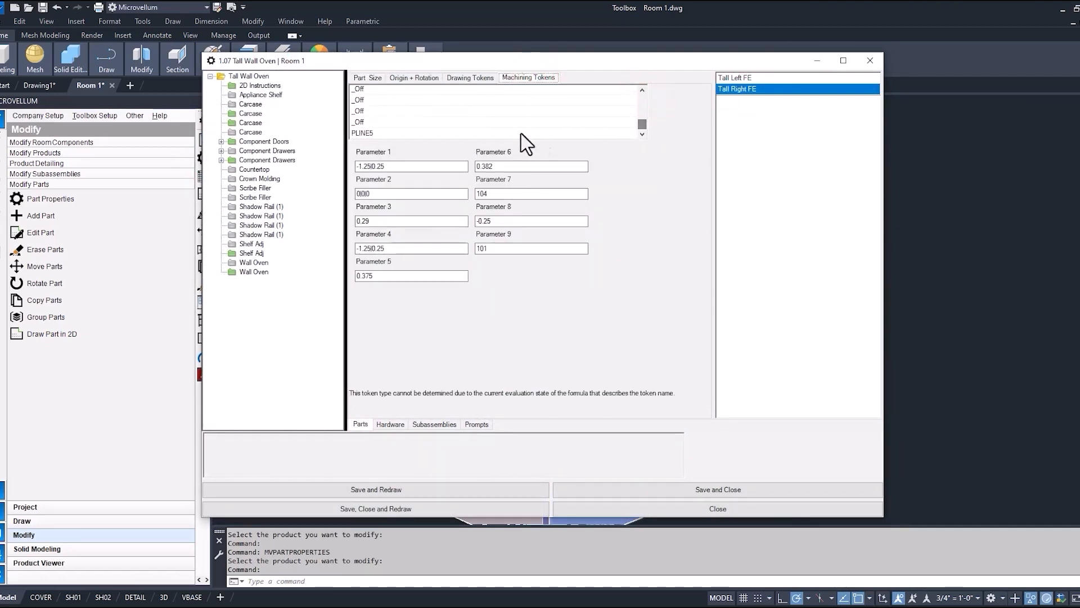
pyautogui.click(402, 133)
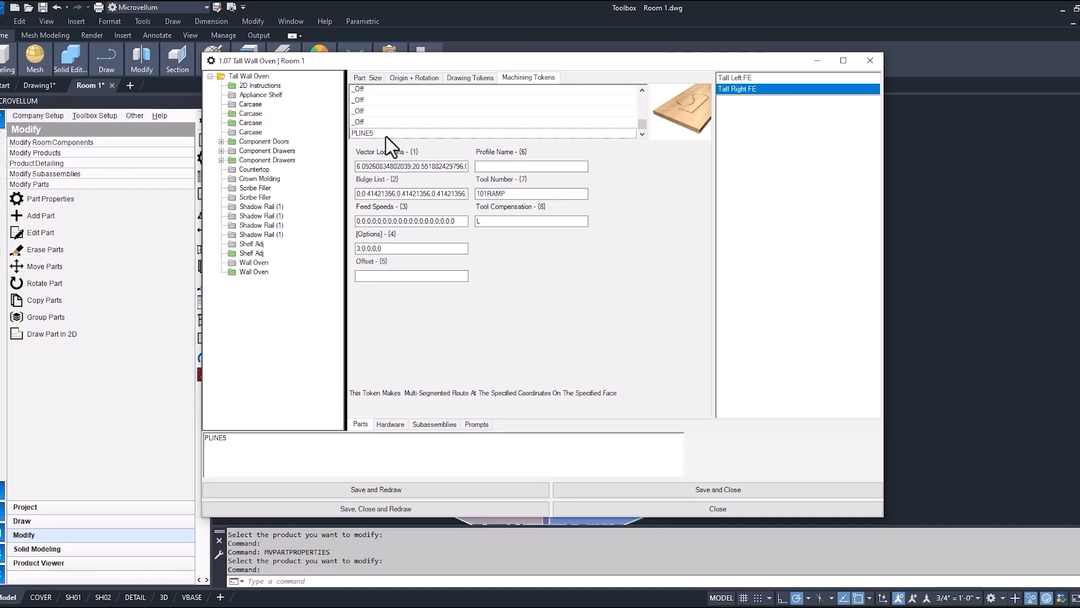
# Examine the PLINE5 token's vector locations, bulge list, feed speeds, tool number and tool compensation, and close the properties without saving.
pyautogui.click(384, 165)
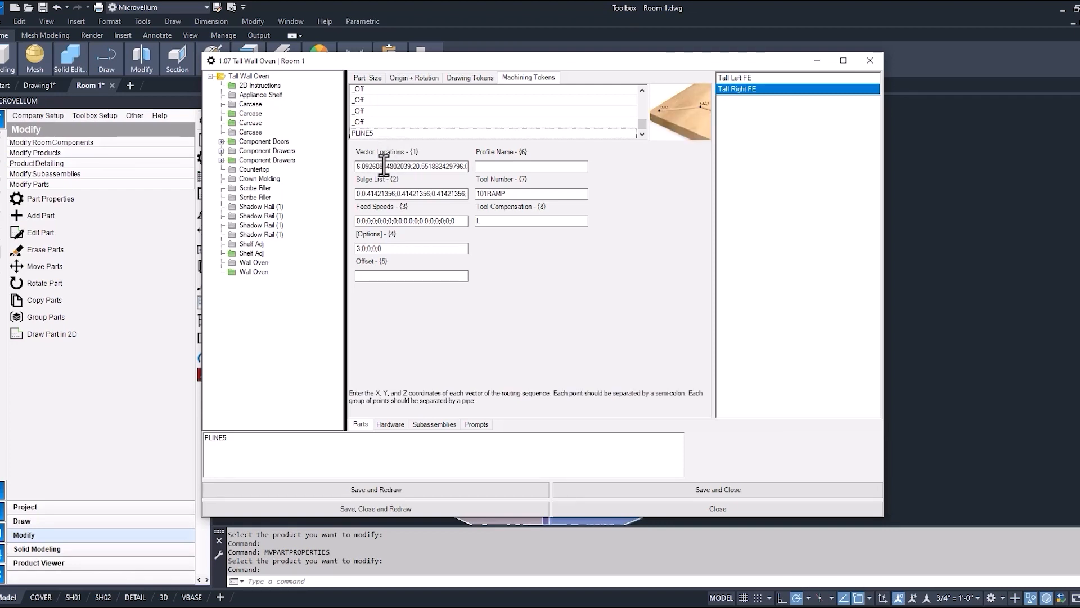
pyautogui.click(372, 193)
pyautogui.click(386, 221)
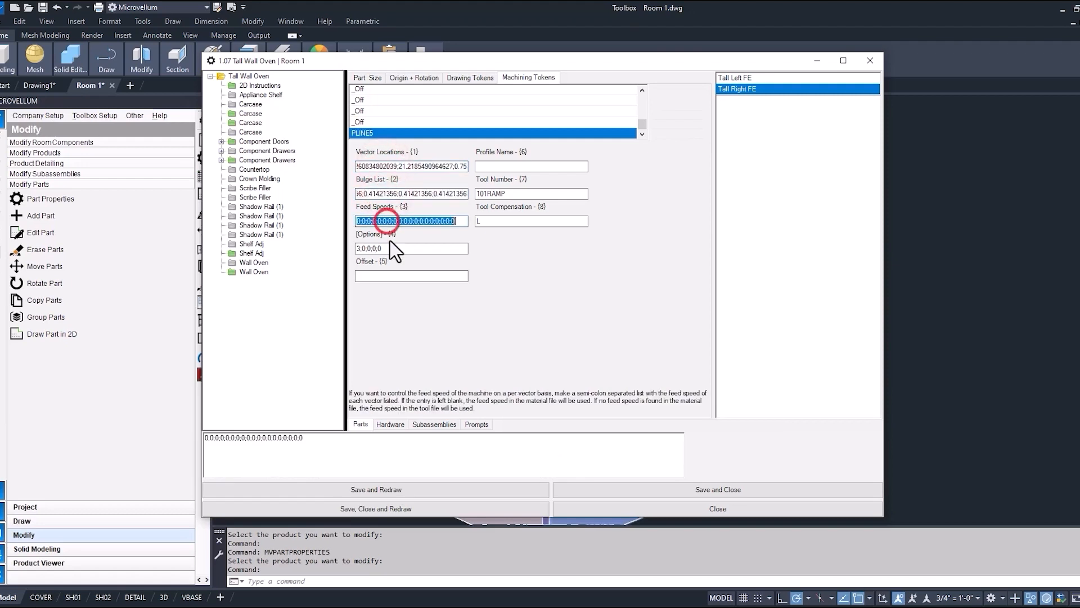
pyautogui.click(522, 194)
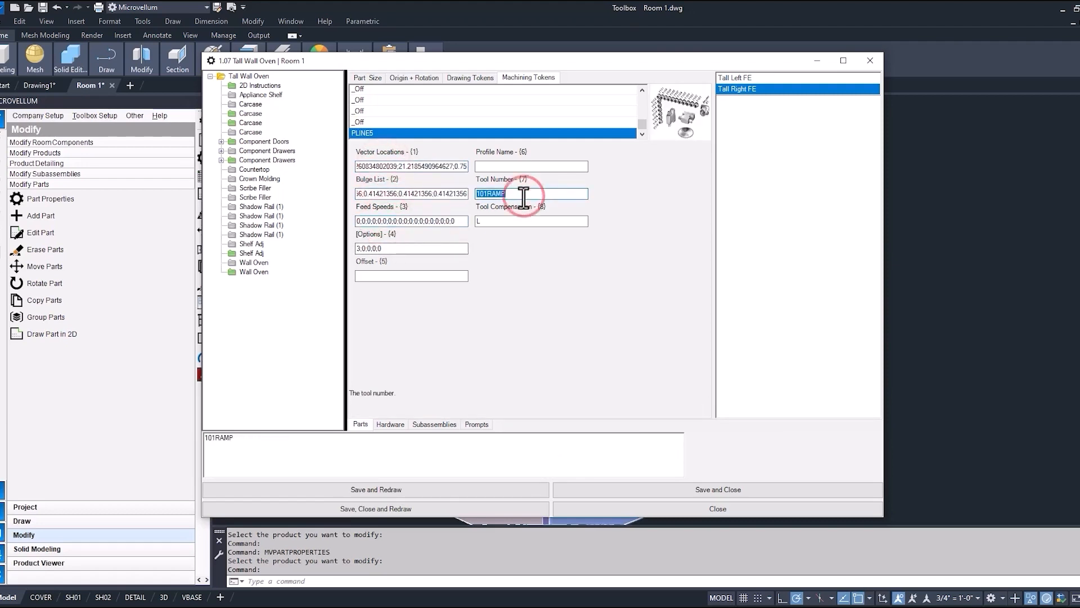
pyautogui.click(507, 220)
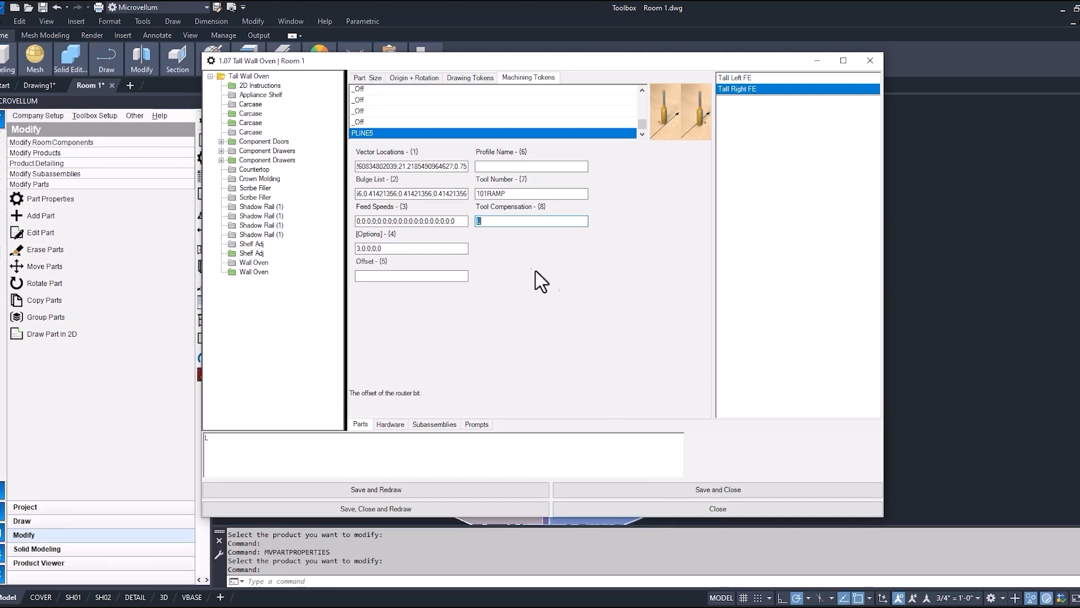
pyautogui.click(701, 509)
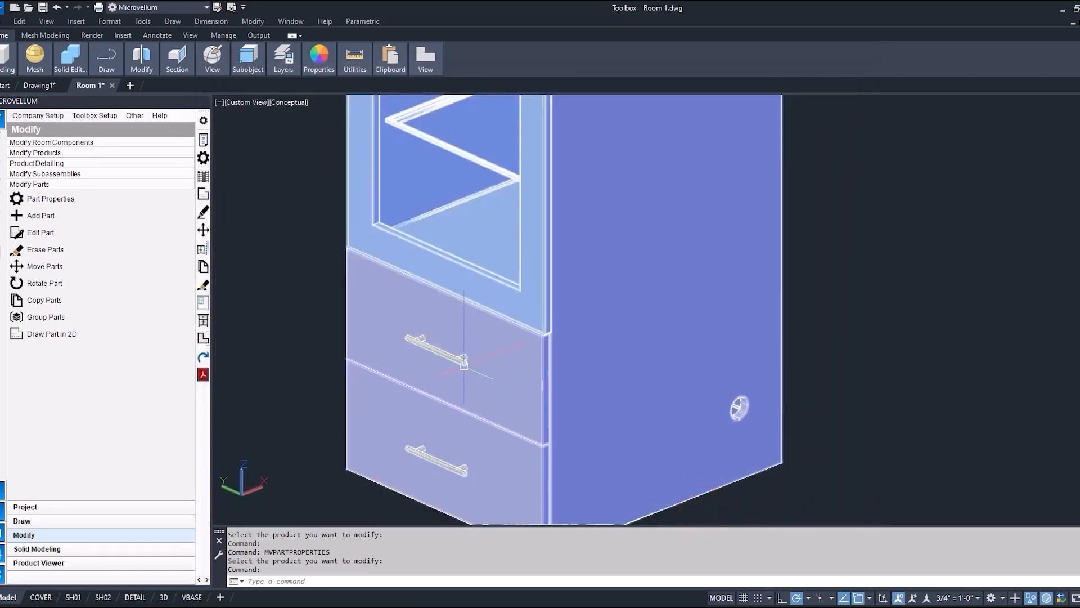
# Draw the oven cabinet's Upper Top part in 2D and open the routing tools for it.
pyautogui.scroll(-2, 464, 365)
pyautogui.moveTo(438, 338); pyautogui.dragTo(474, 410, button='middle')
pyautogui.scroll(-2, 466, 396)
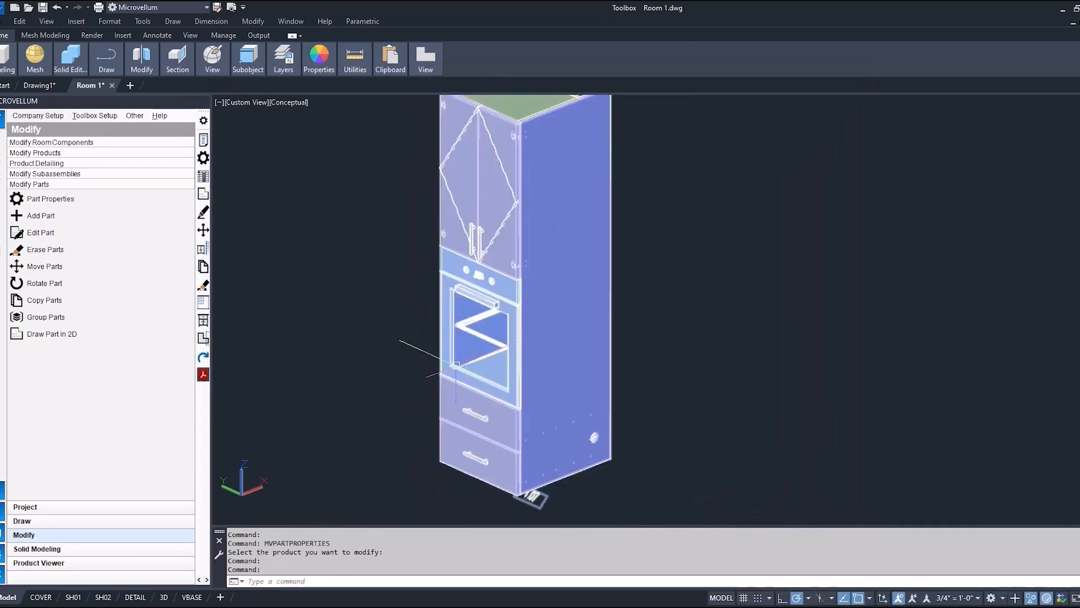
pyautogui.click(72, 333)
pyautogui.click(495, 139)
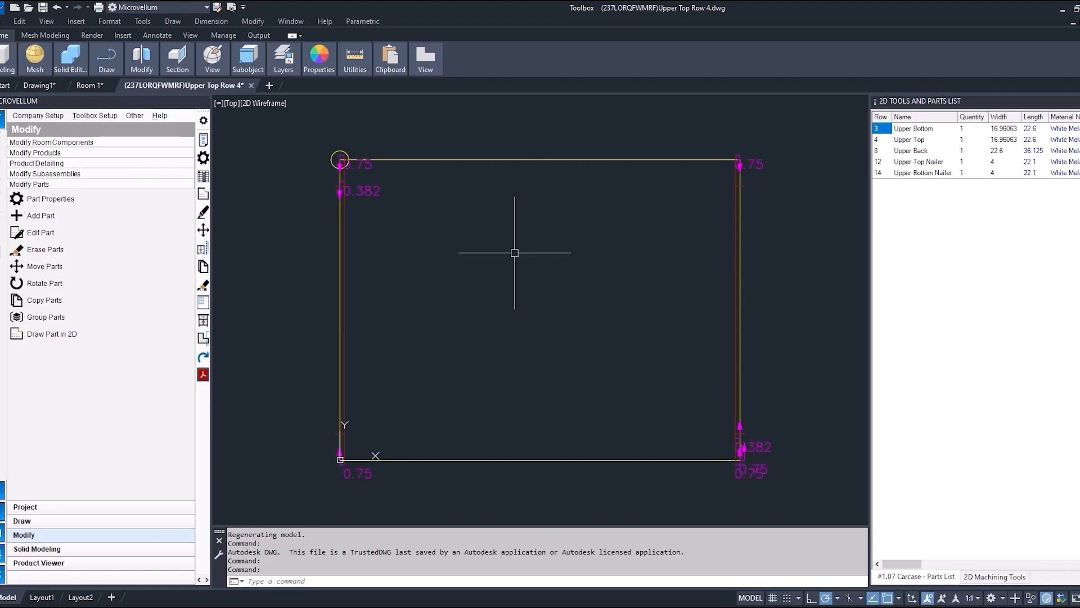
pyautogui.click(994, 577)
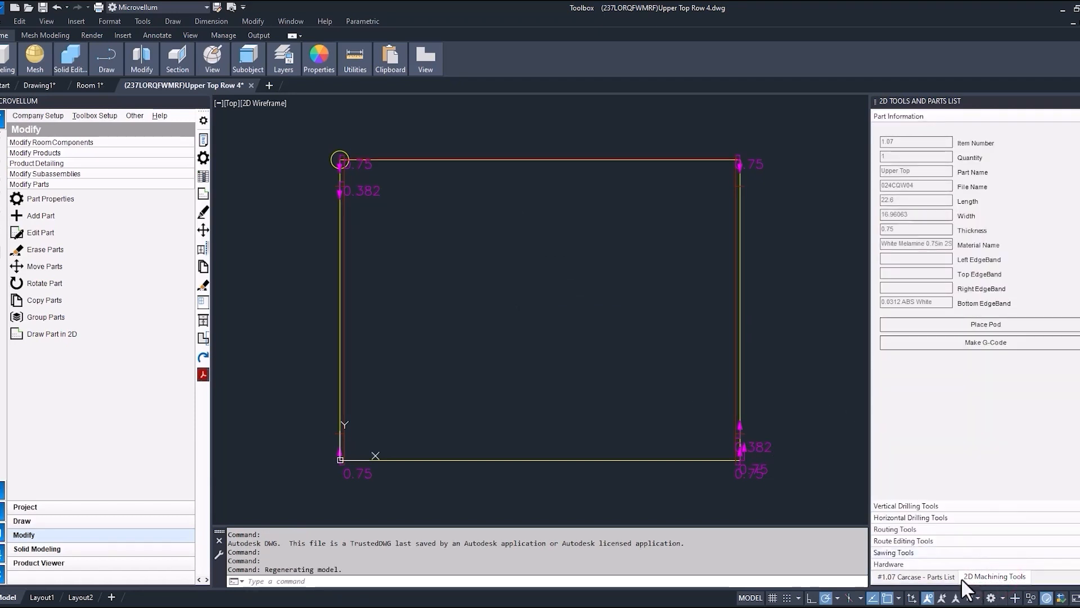
pyautogui.click(904, 530)
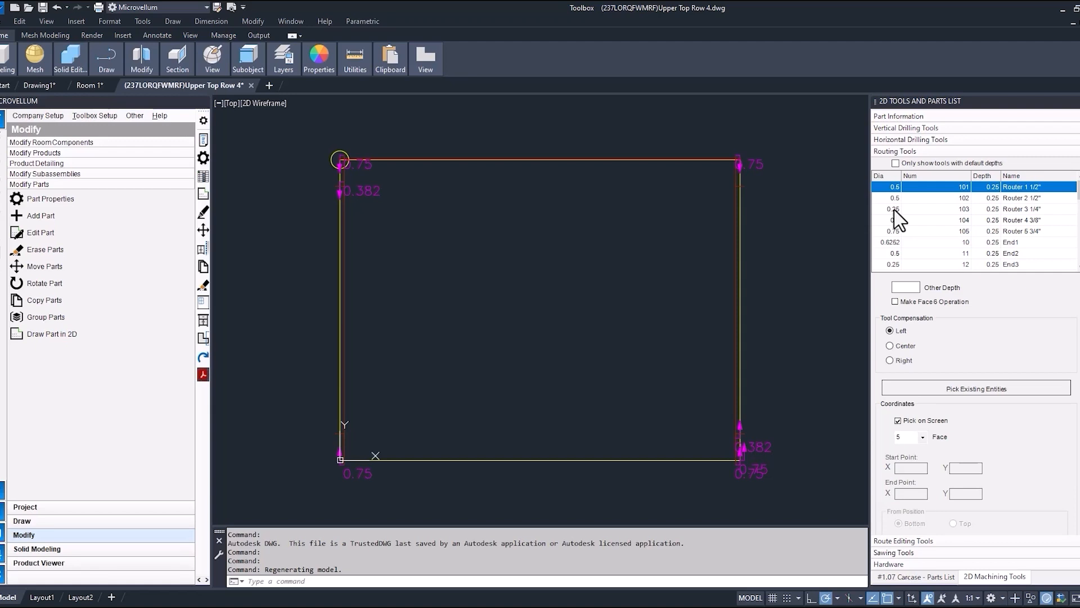
# Start a polyline inside the Upper Top panel outline with a short horizontal segment followed by a wavy run of connected arcs.
pyautogui.click(461, 283)
pyautogui.write('pl')
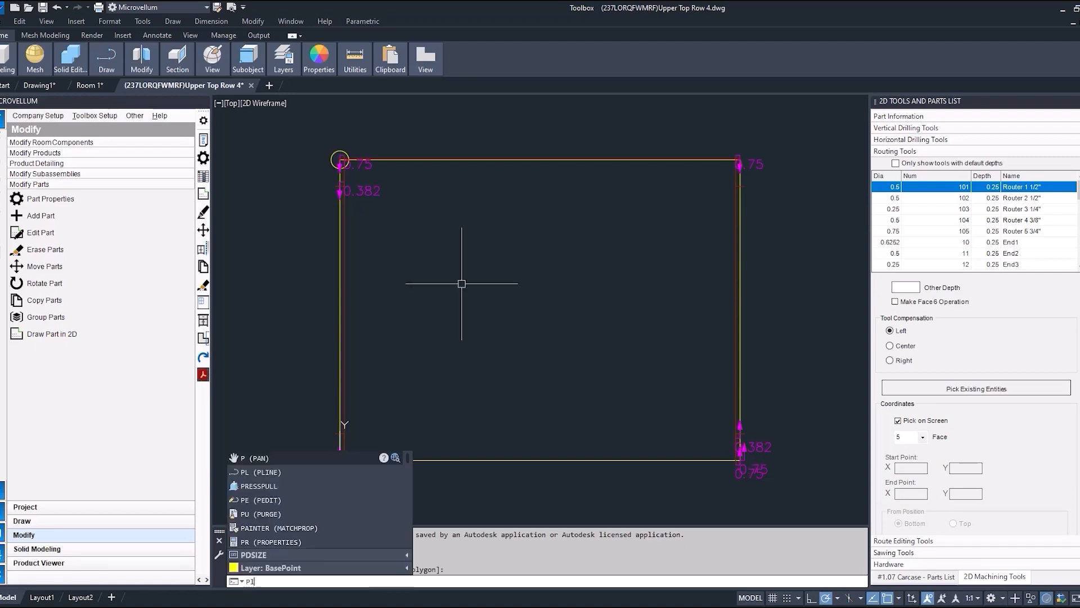
pyautogui.press('Return')
pyautogui.click(395, 260)
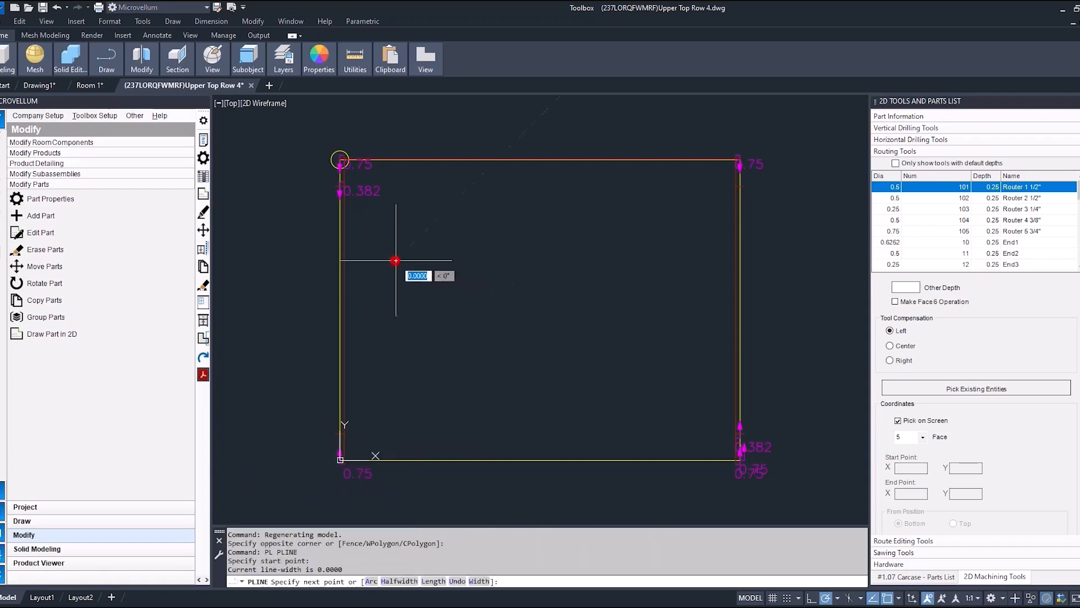
pyautogui.click(461, 260)
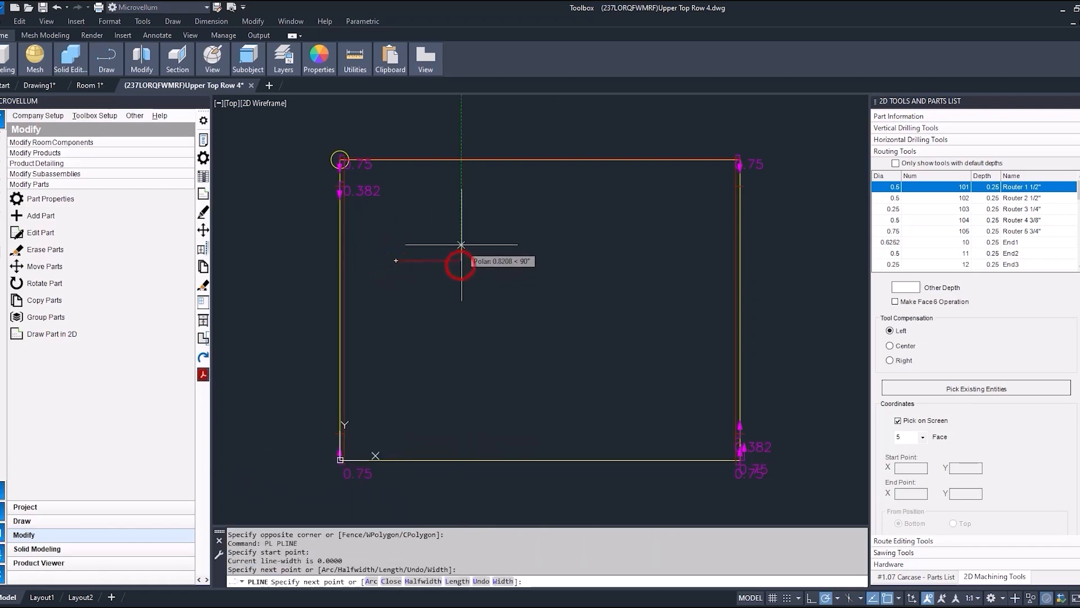
pyautogui.write('a')
pyautogui.press('Return')
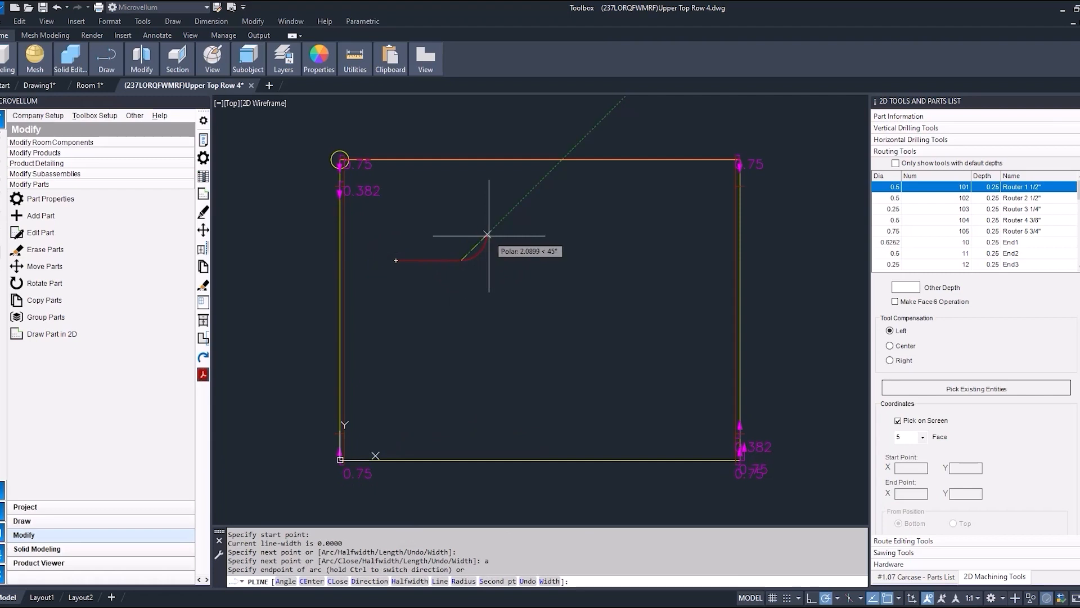
pyautogui.click(486, 234)
pyautogui.click(541, 221)
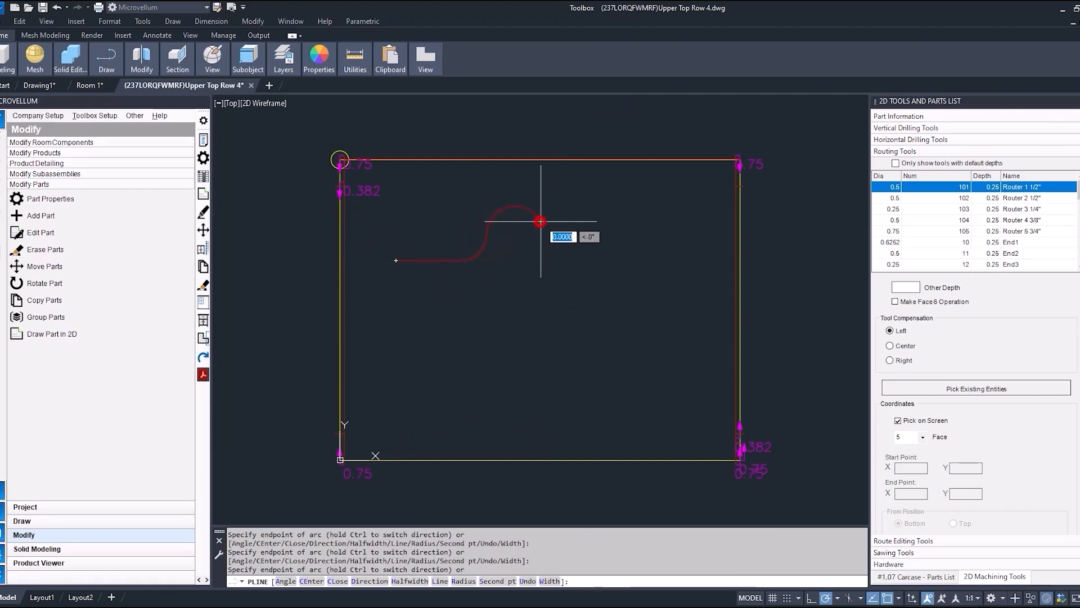
pyautogui.click(576, 273)
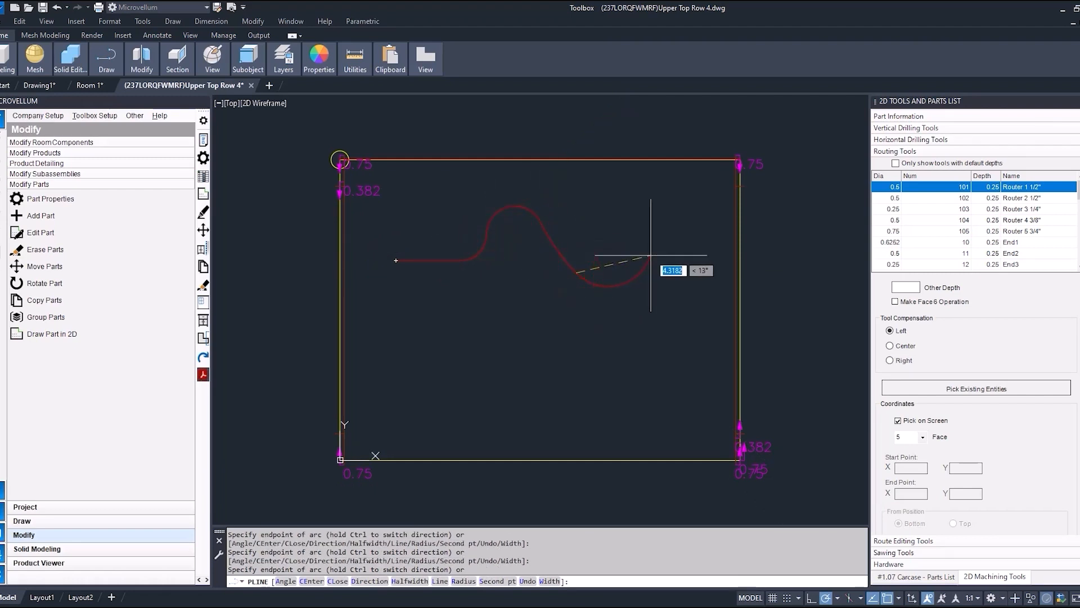
pyautogui.click(651, 256)
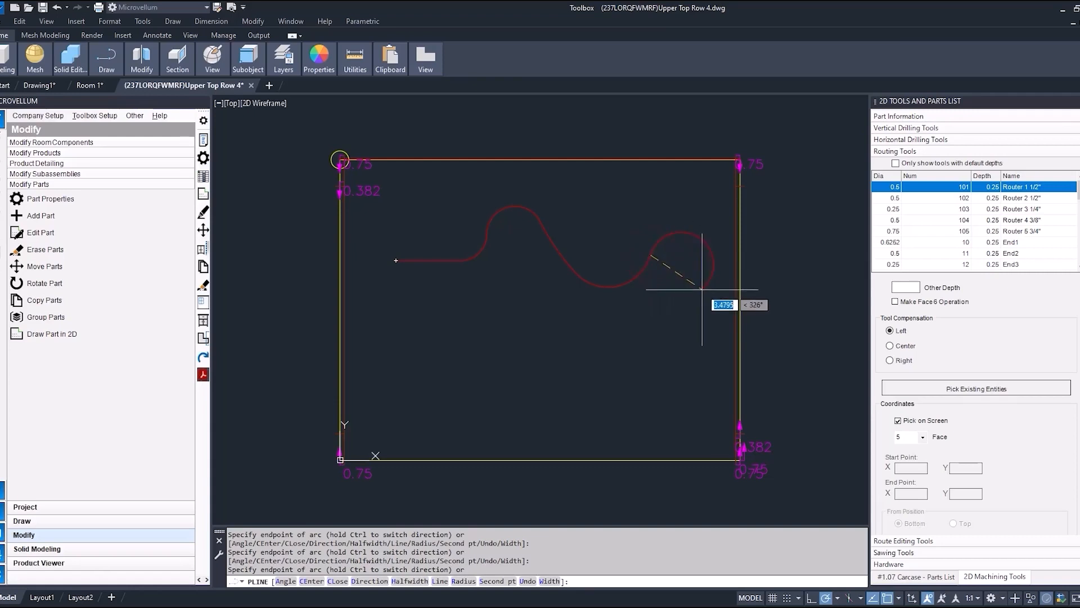
pyautogui.click(692, 260)
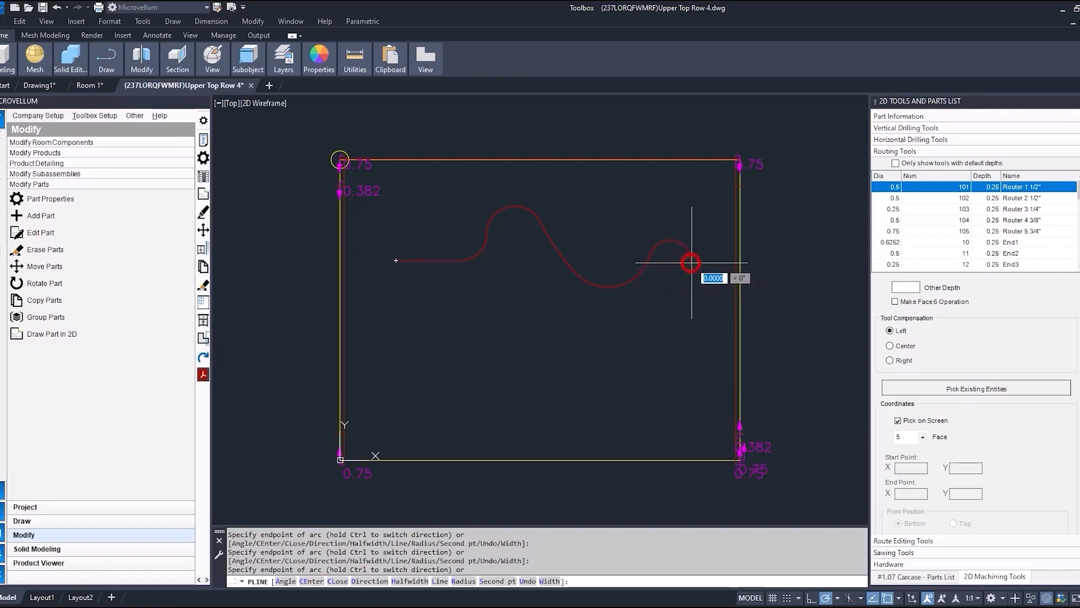
# Continue the polyline with a straight vertical segment and a horizontal lower edge, and close it back to its start point.
pyautogui.write('l')
pyautogui.press('Return')
pyautogui.click(691, 392)
pyautogui.click(404, 392)
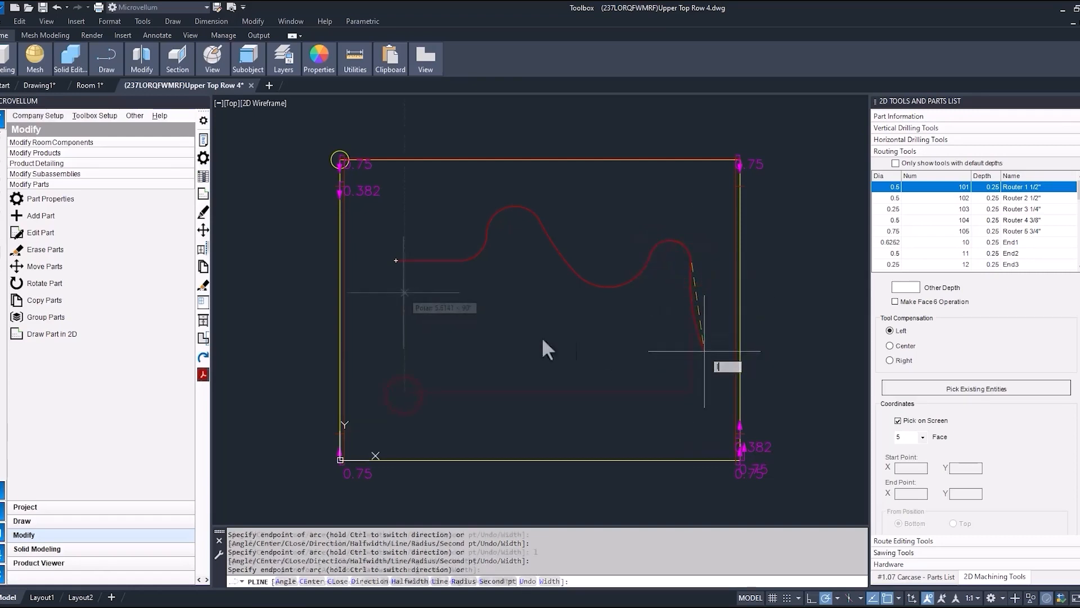
pyautogui.write('c')
pyautogui.press('Return')
# Turn the closed polyline into a route with the Router 1 1/2" tool, depth .75 and left tool compensation.
pyautogui.click(914, 287)
pyautogui.write('.75')
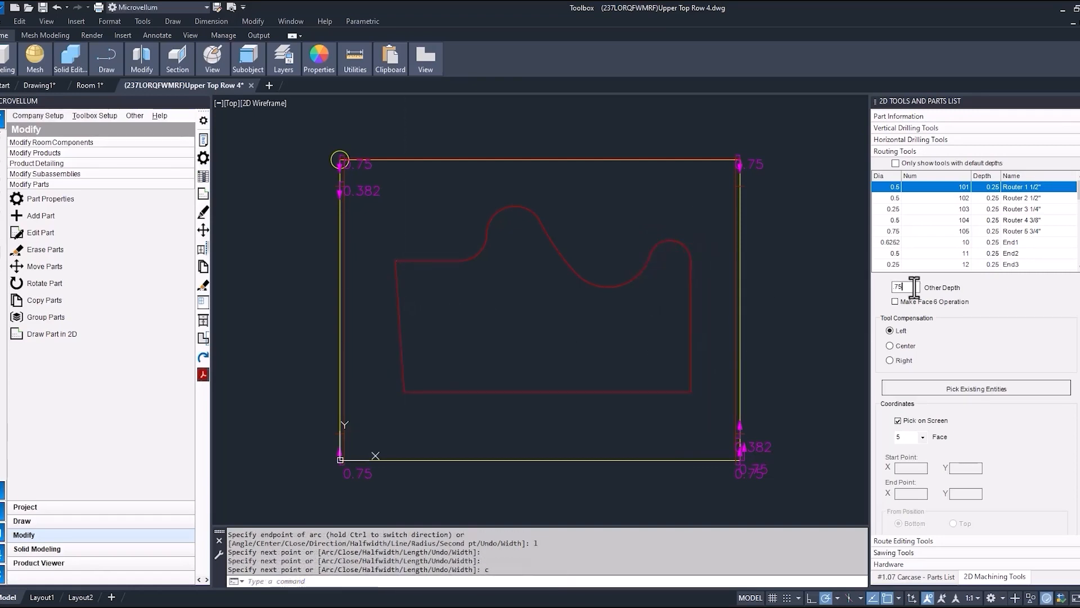
pyautogui.click(917, 385)
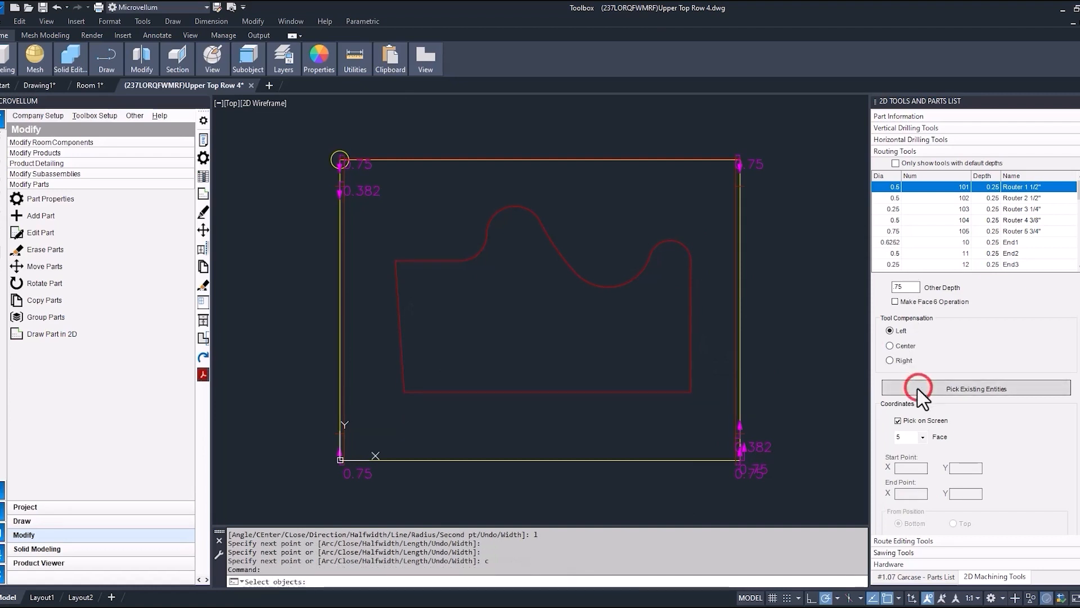
pyautogui.click(634, 280)
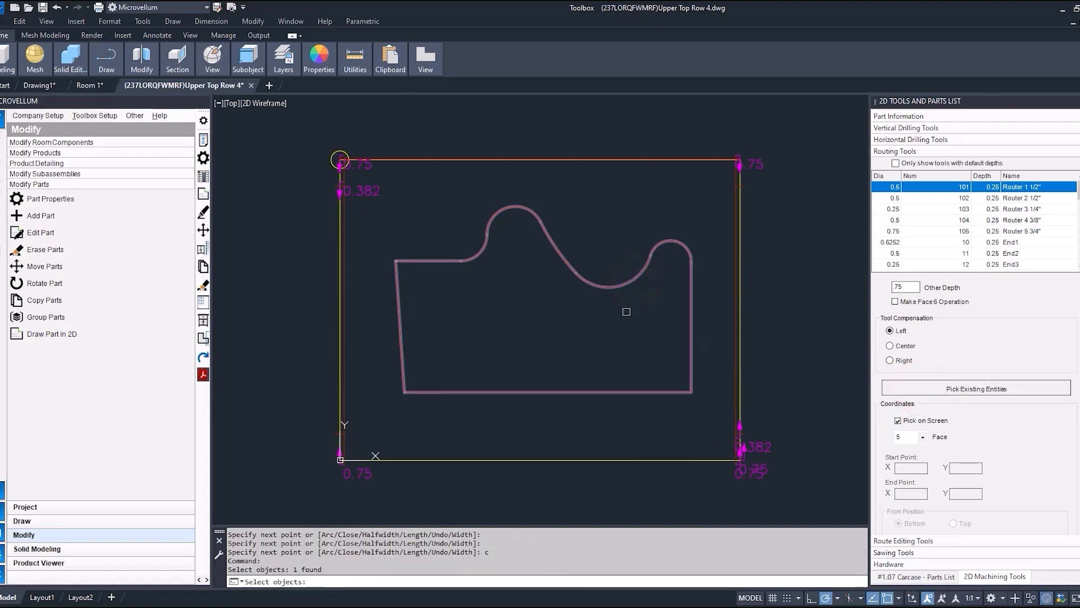
pyautogui.press('Return')
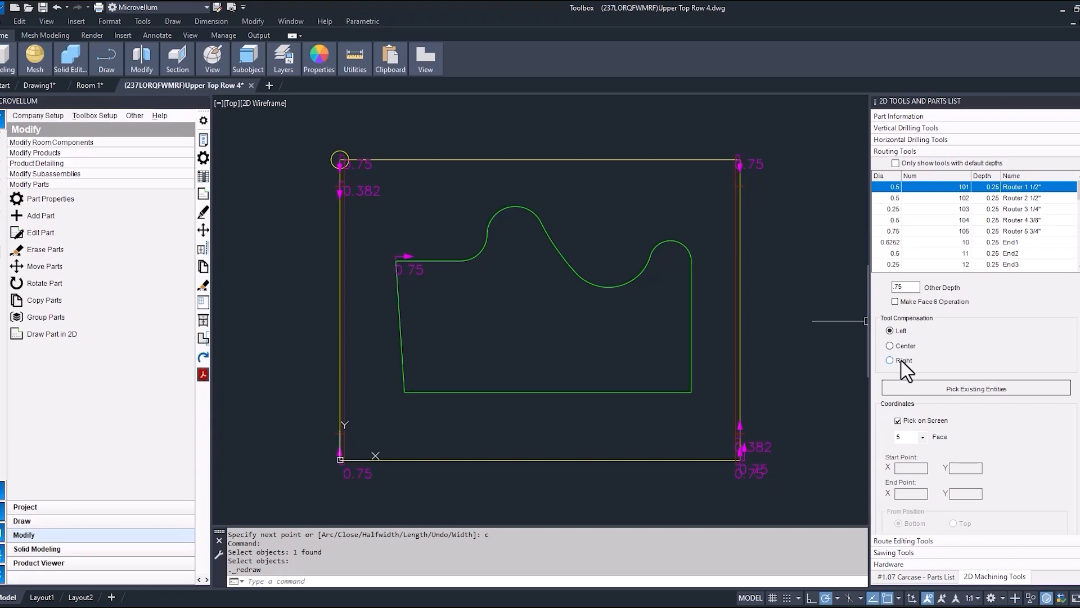
# Reverse the machining direction of the wavy route using the route editing tools.
pyautogui.click(906, 540)
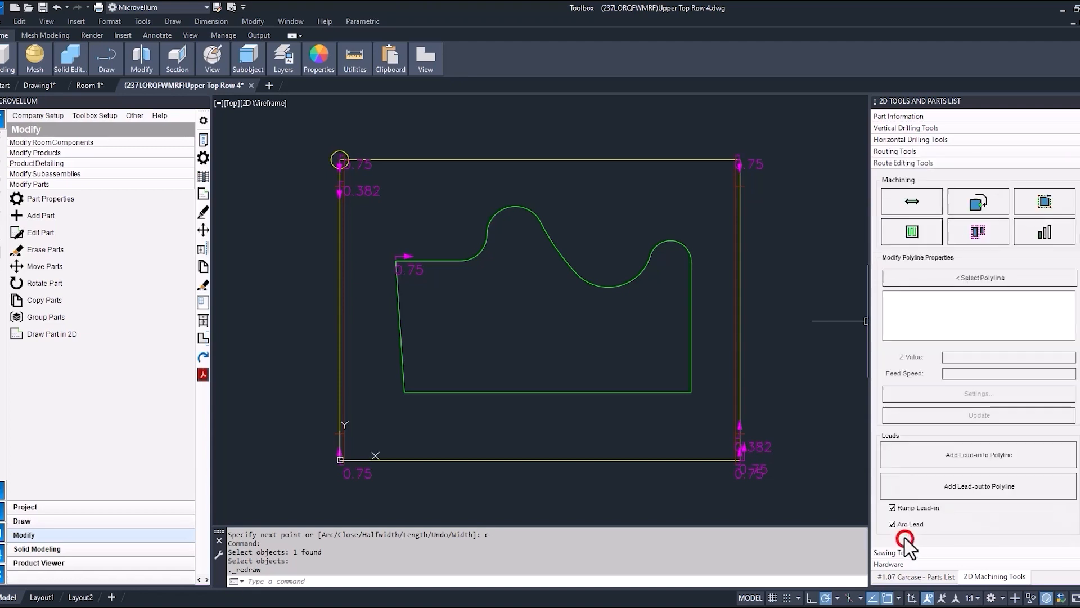
pyautogui.click(914, 207)
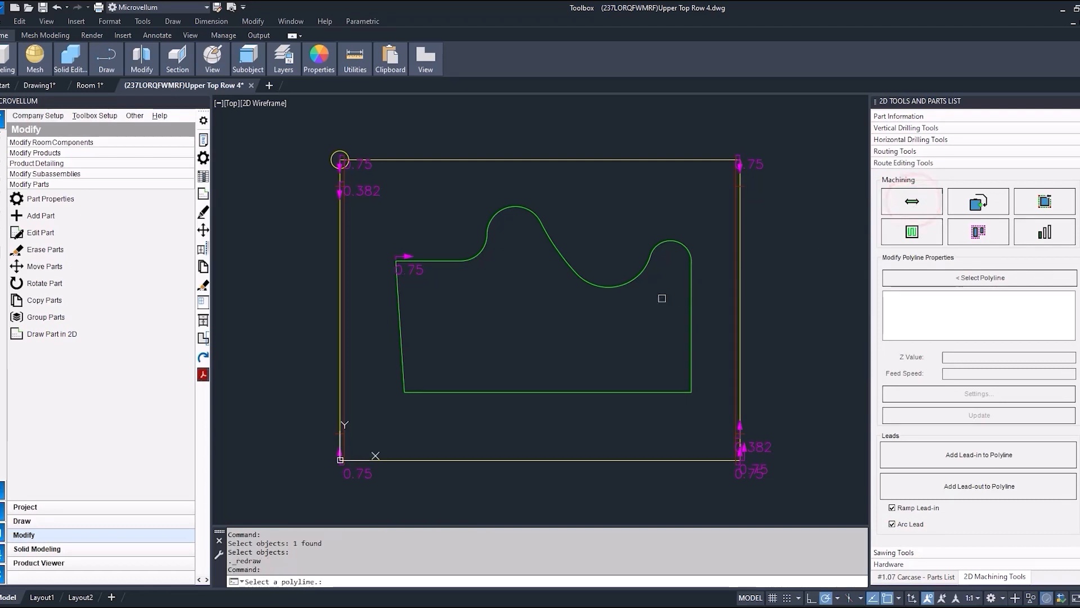
pyautogui.click(631, 282)
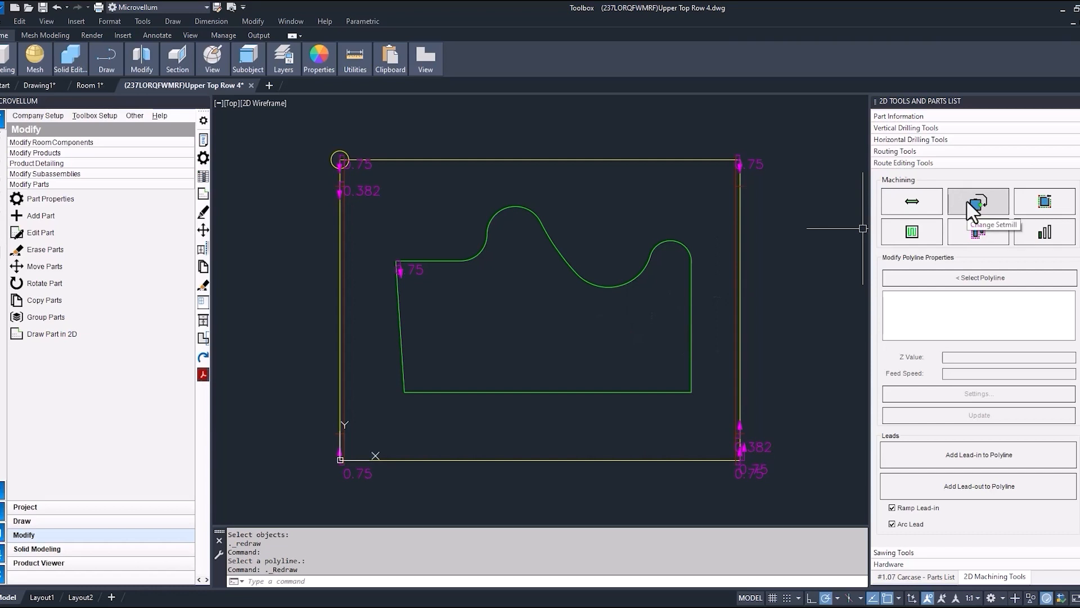
# Change the route's setmill location to the midpoint of the outline's lower edge.
pyautogui.click(972, 211)
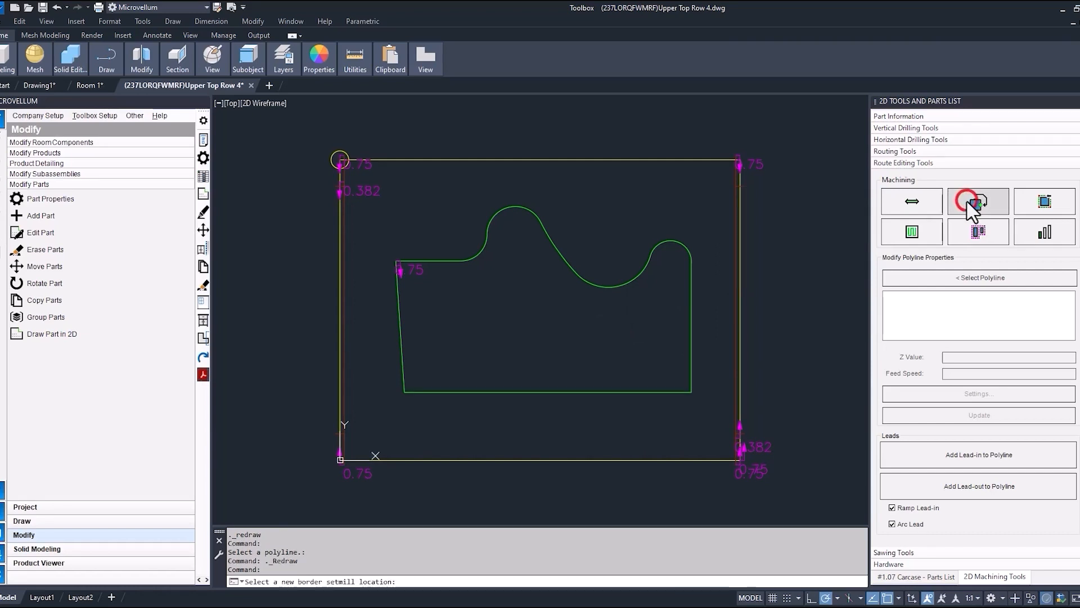
pyautogui.click(546, 389)
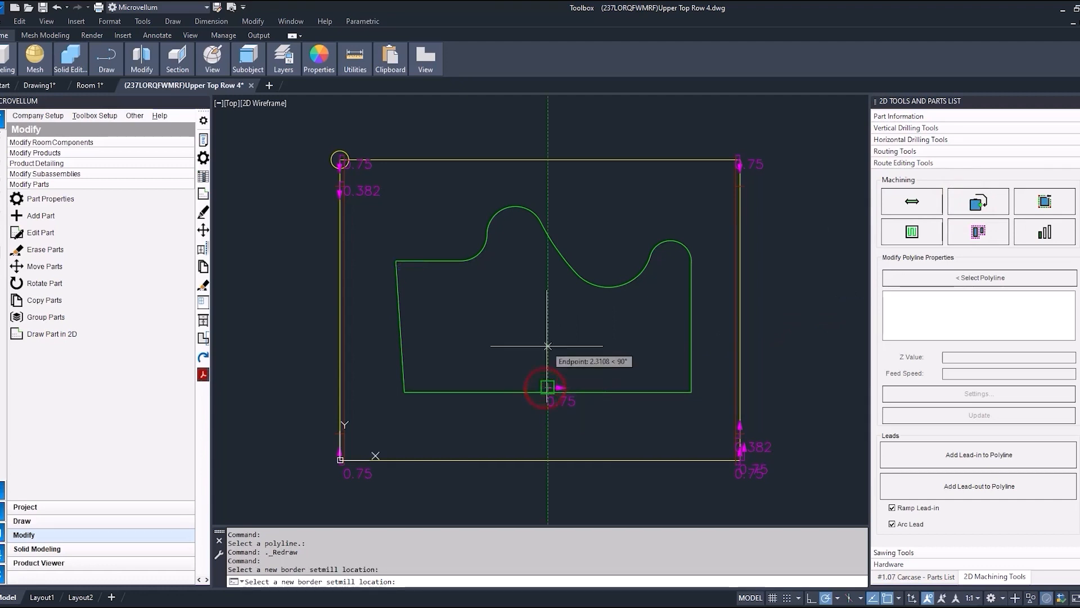
pyautogui.press('Return')
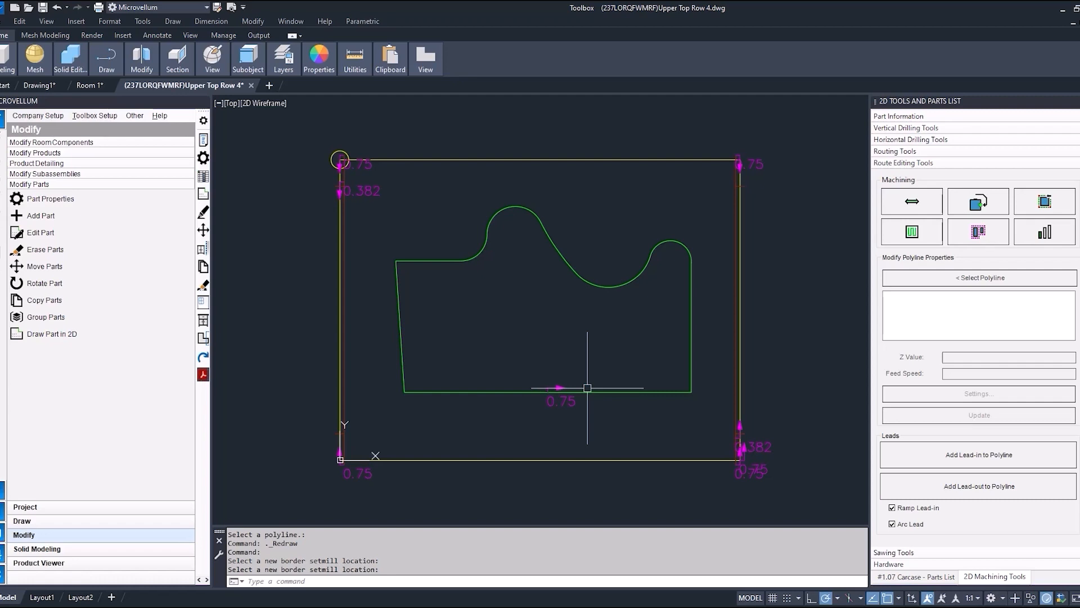
pyautogui.click(932, 457)
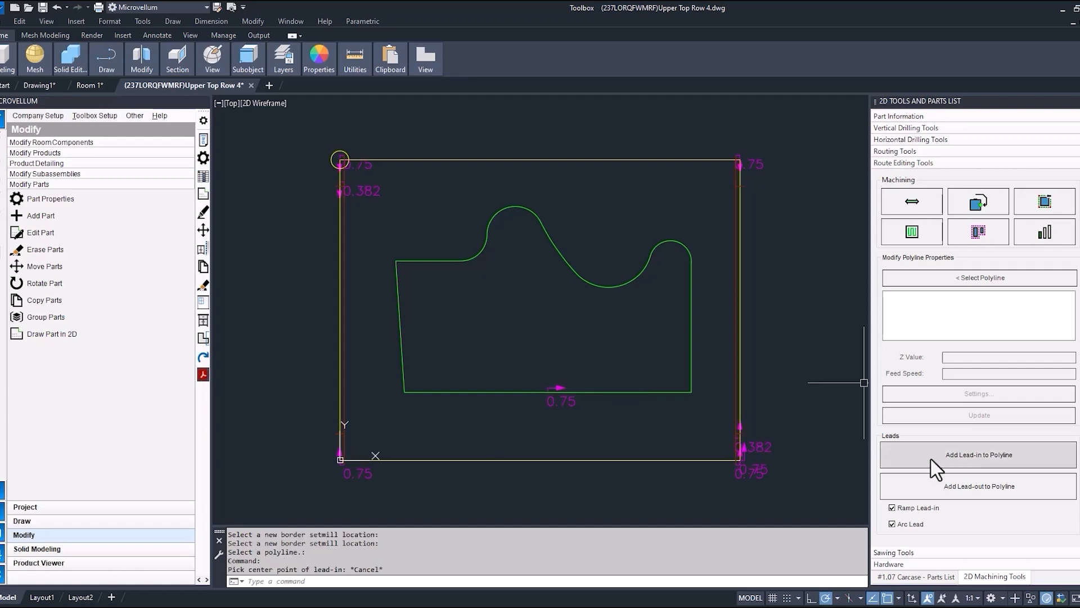
pyautogui.click(892, 524)
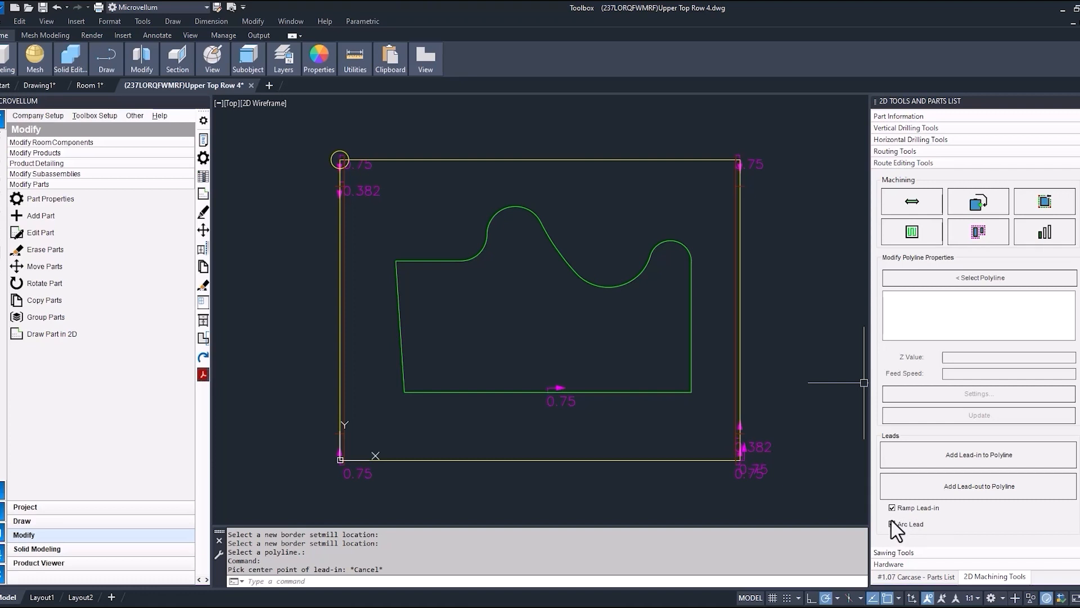
pyautogui.click(893, 524)
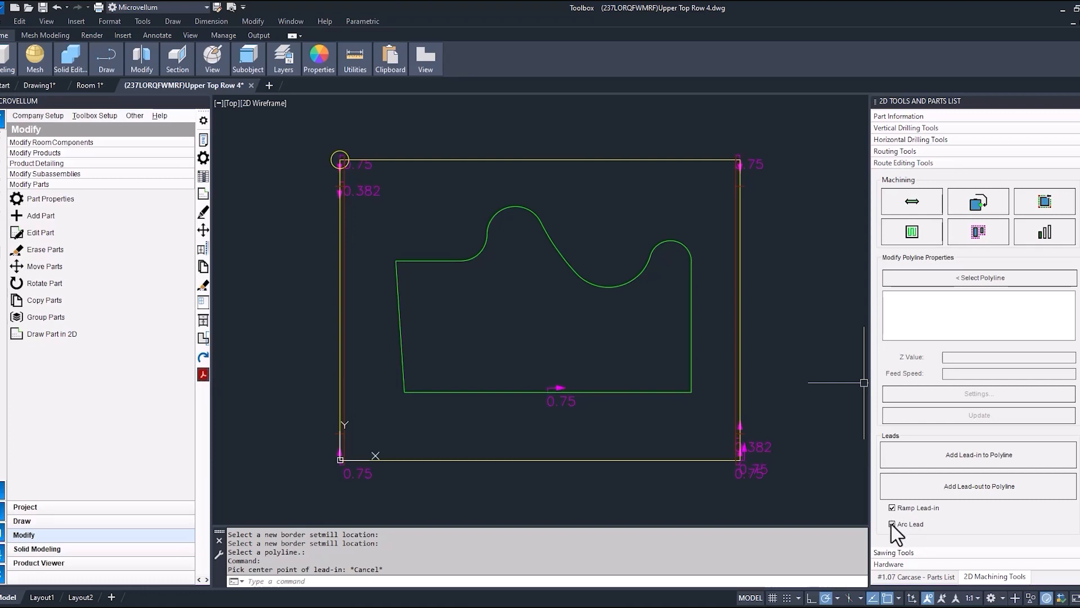
# Add a lead-in of 1 to the route with the Ramp Lead-in and Arc Lead options enabled.
pyautogui.click(923, 453)
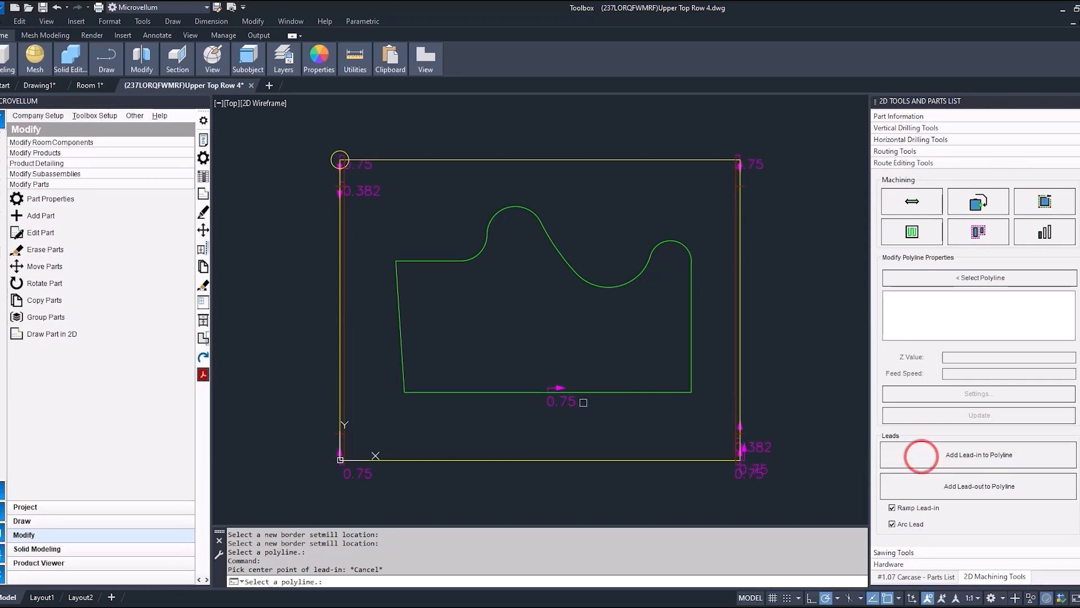
pyautogui.click(537, 389)
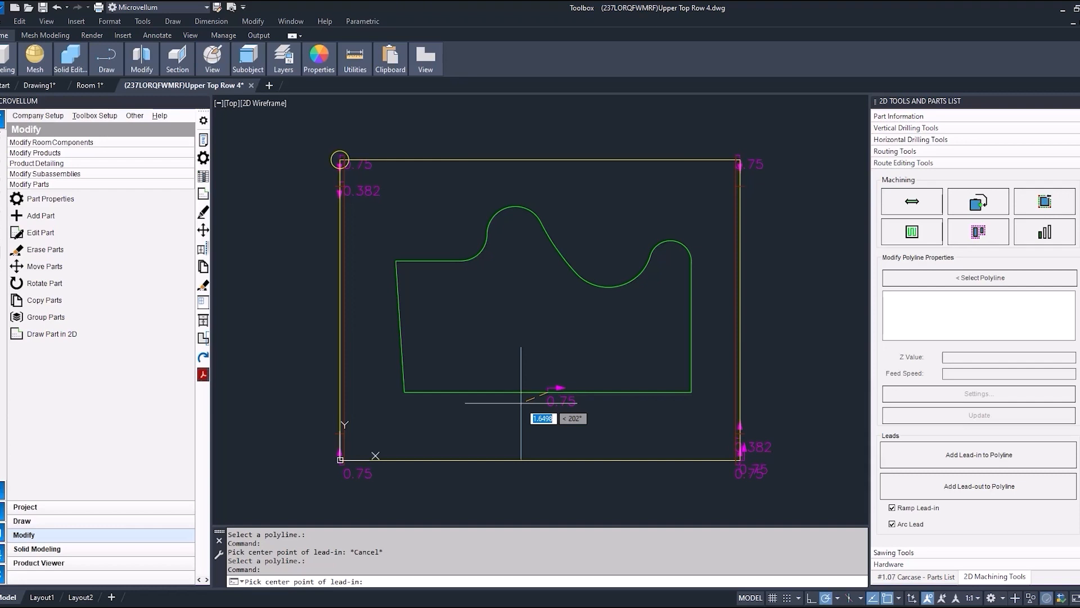
pyautogui.write('1')
pyautogui.press('Return')
pyautogui.scroll(4, 521, 403)
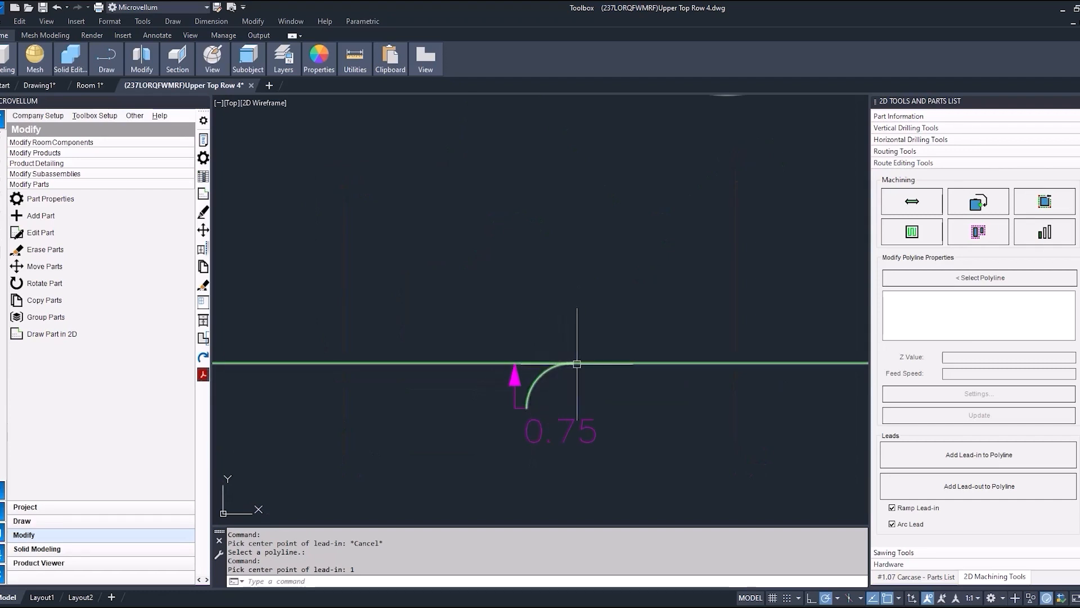
pyautogui.scroll(-5, 531, 368)
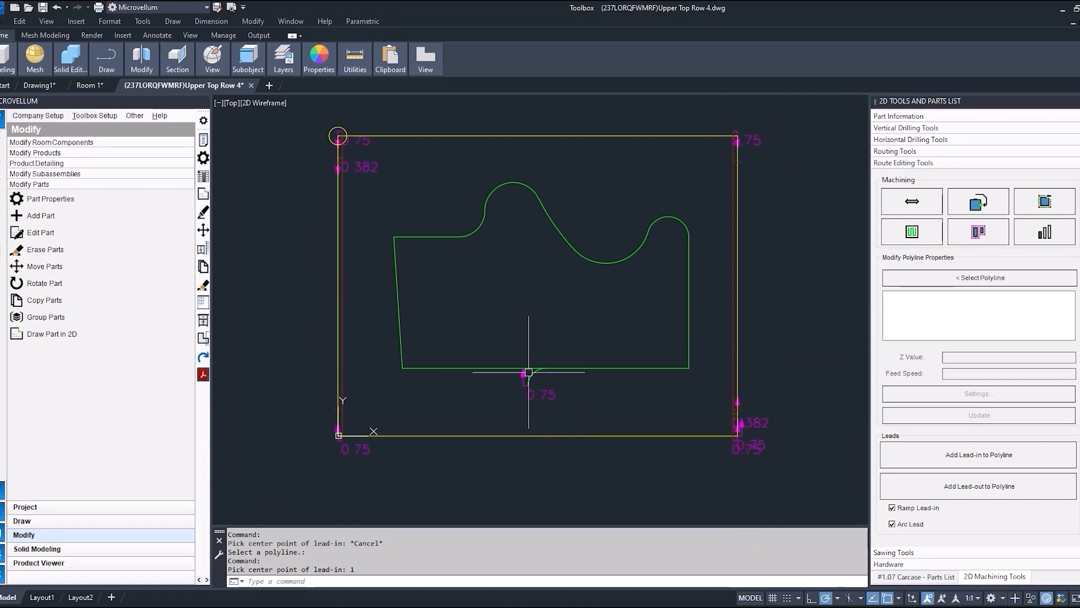
# Add an arc lead-out of 1 to the same route at its setmill point.
pyautogui.click(945, 481)
pyautogui.click(557, 369)
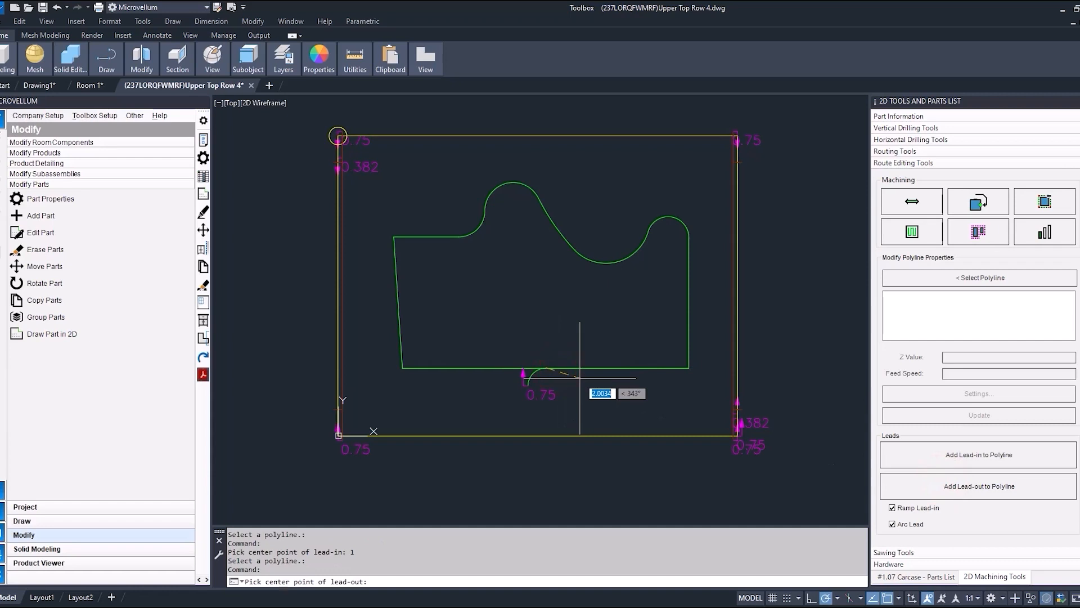
pyautogui.write('1')
pyautogui.press('Return')
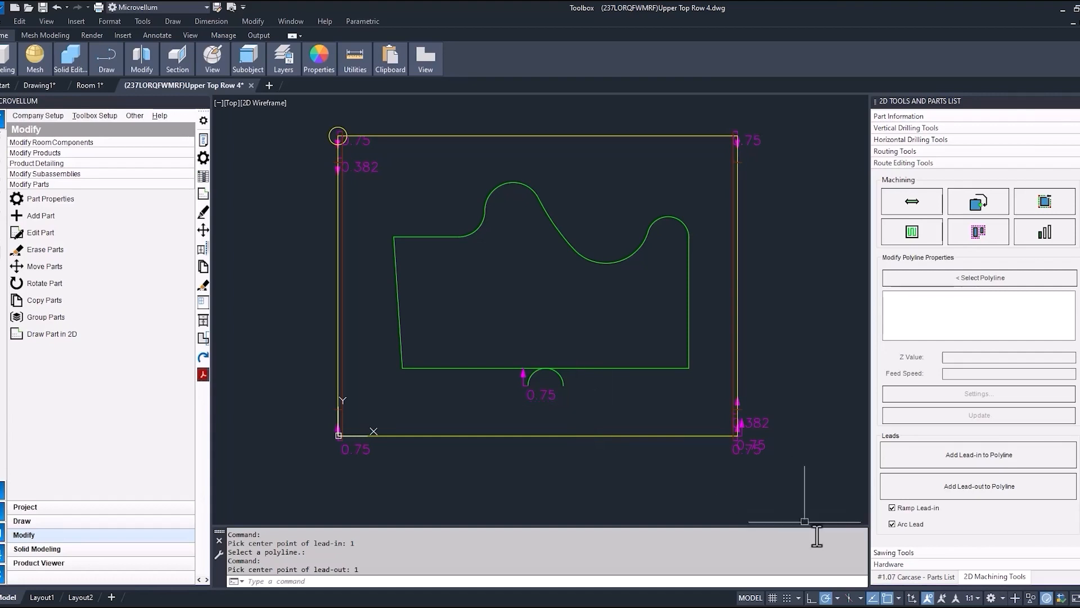
# Update the Upper Top part from its 2D drawing and redraw the product, accepting the prompts.
pyautogui.click(913, 577)
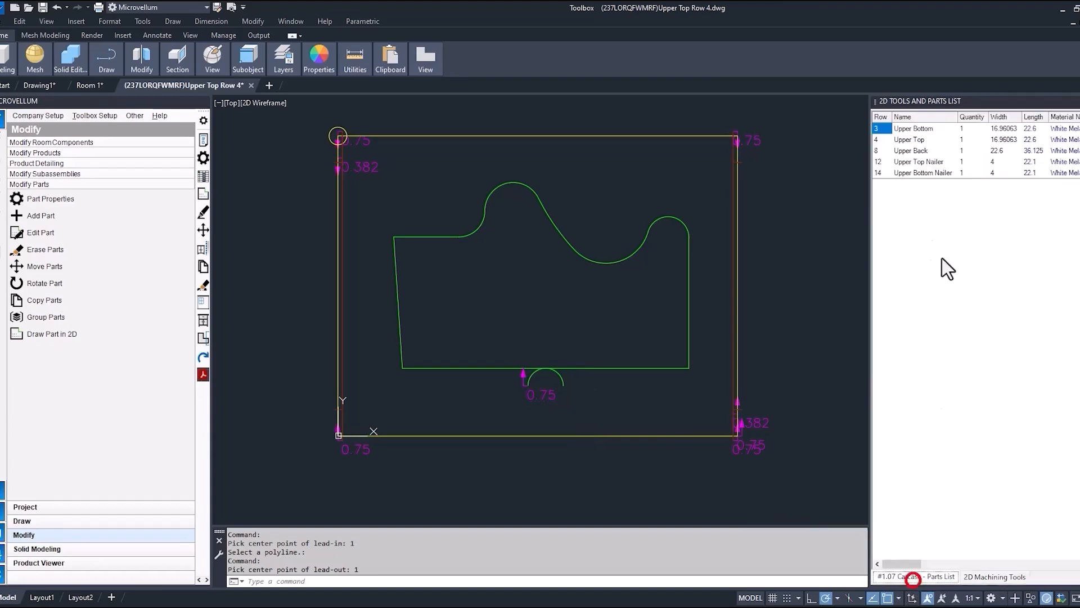
pyautogui.click(908, 139)
pyautogui.rightClick(909, 142)
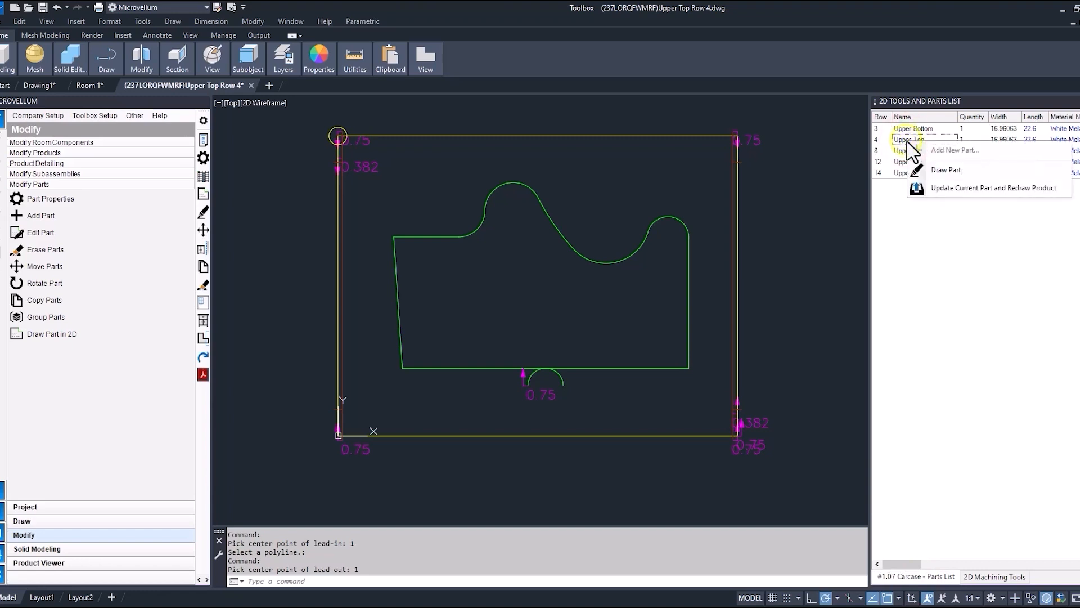
pyautogui.click(955, 193)
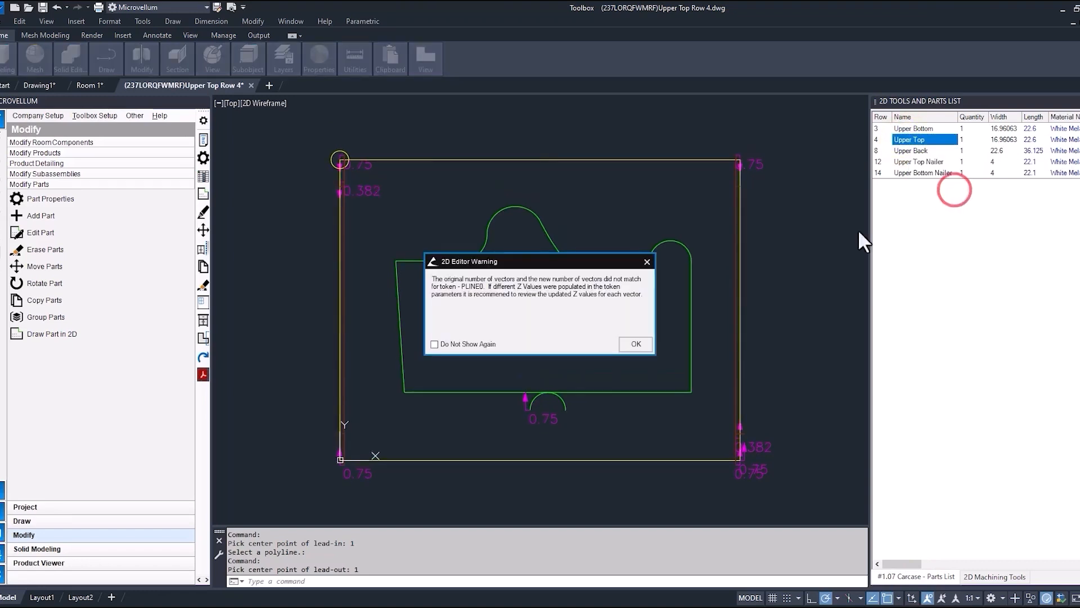
pyautogui.click(635, 344)
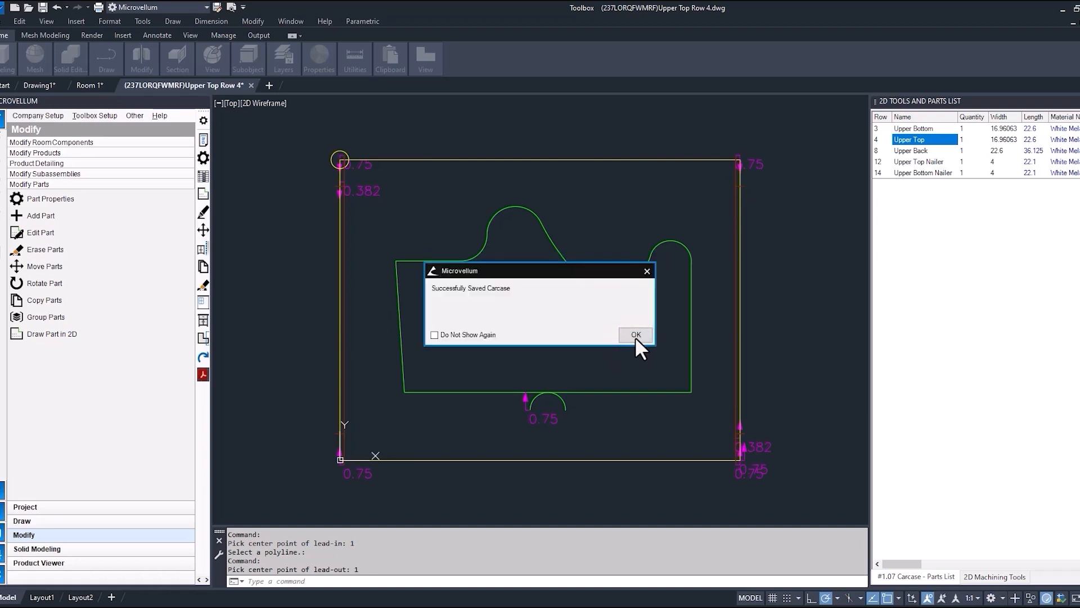
pyautogui.click(635, 335)
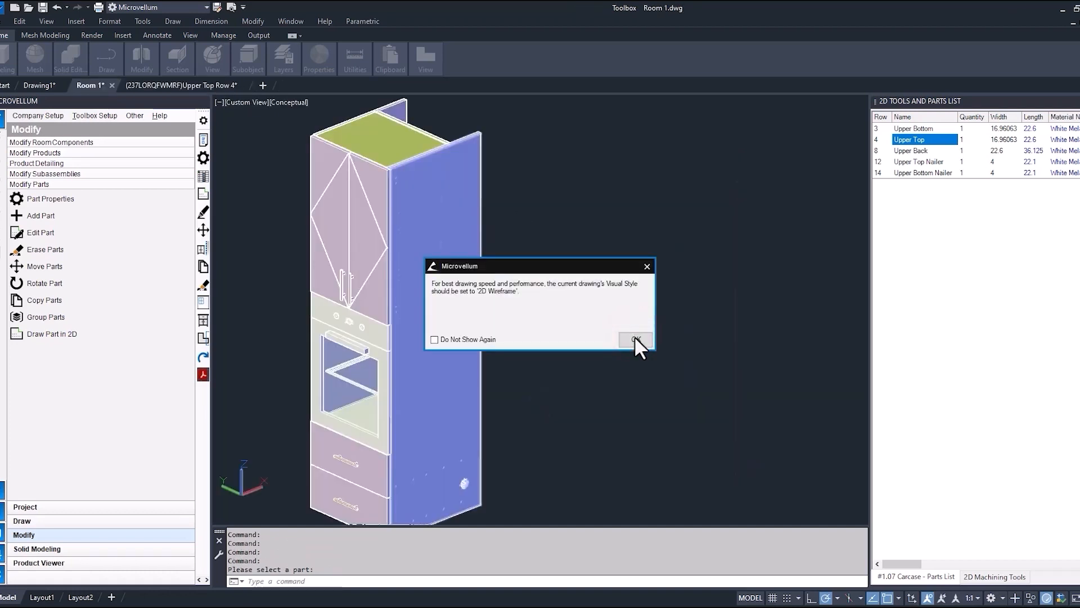
pyautogui.click(635, 337)
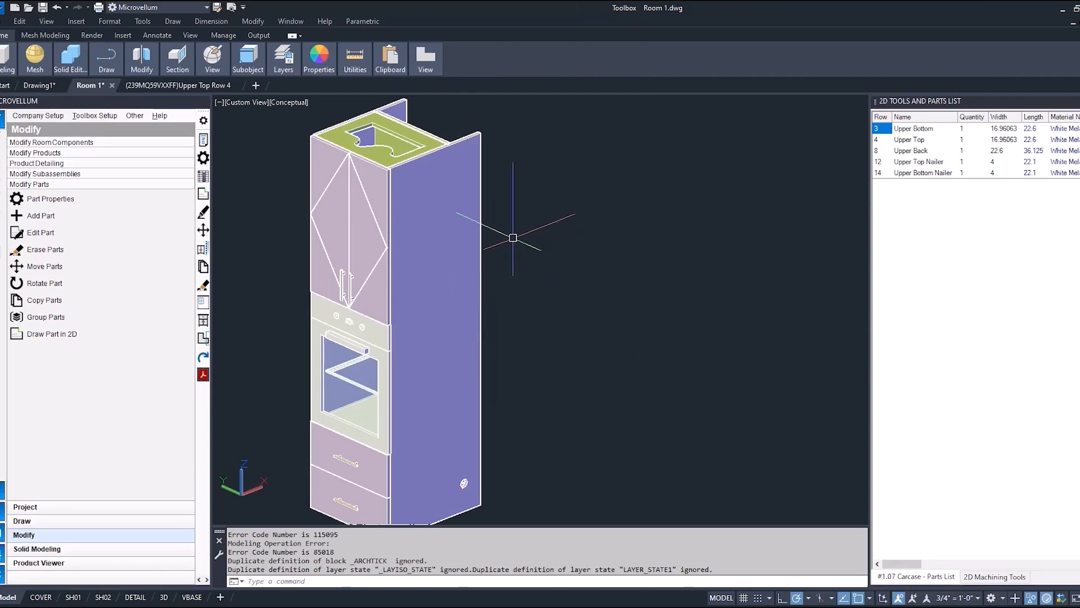
# Inspect the routed cutout in the oven cabinet's top panel in the Room 1 model and return to the Upper Top part drawing.
pyautogui.moveTo(367, 123)
pyautogui.mouseDown(button='middle')
pyautogui.moveTo(458, 207)
pyautogui.moveTo(494, 314)
pyautogui.moveTo(513, 314)
pyautogui.moveTo(572, 266)
pyautogui.mouseUp(button='middle')
pyautogui.scroll(6, 460, 207)
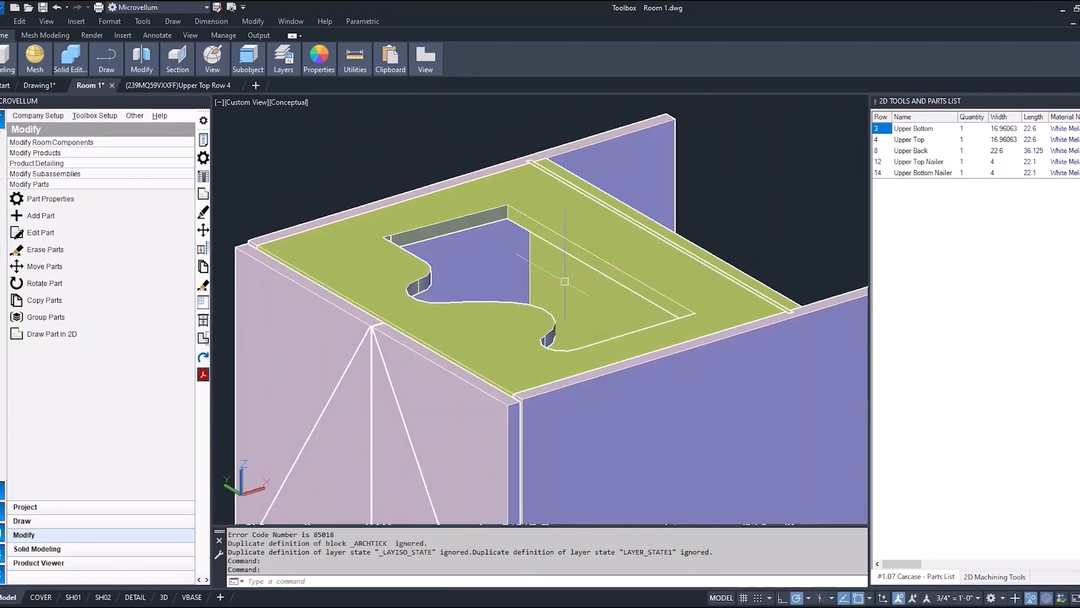
pyautogui.click(187, 84)
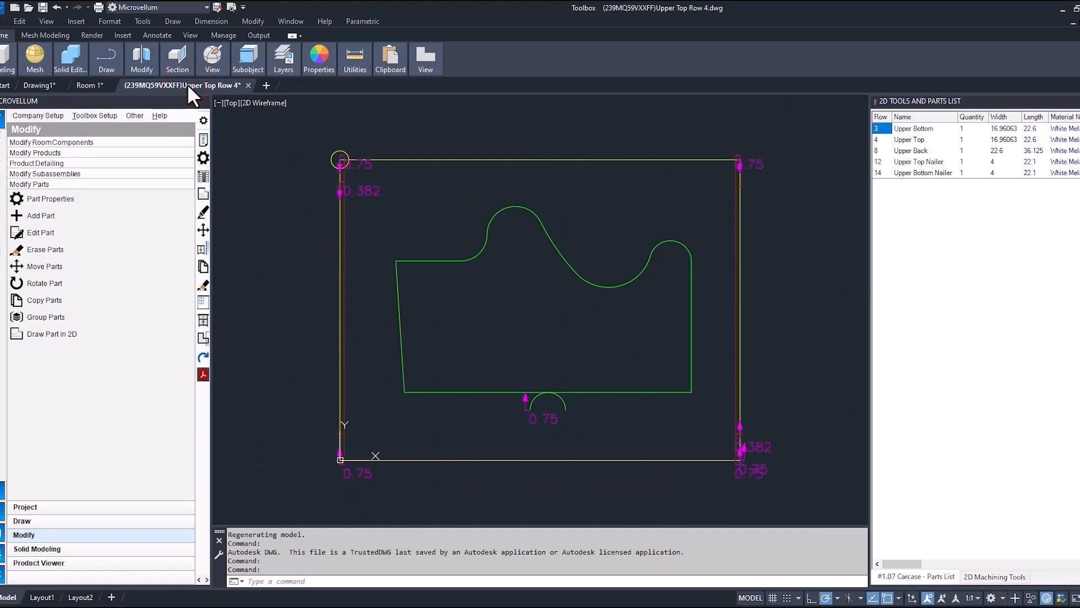
# Set up vertical drilling with Vertical Drill 1, a depth of .5 and the Face 6 operation enabled.
pyautogui.click(986, 570)
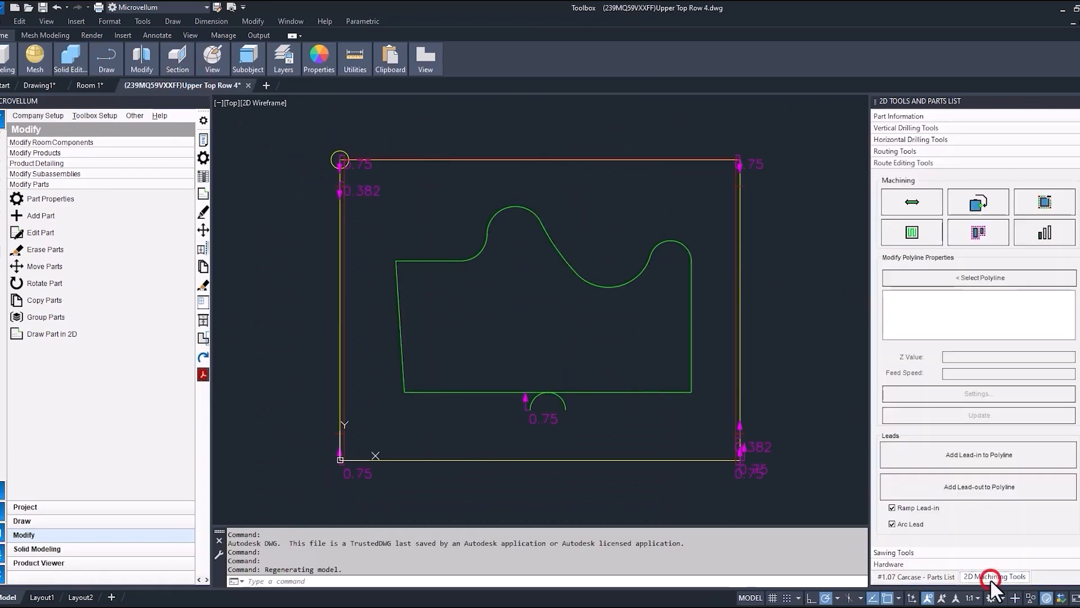
pyautogui.click(921, 129)
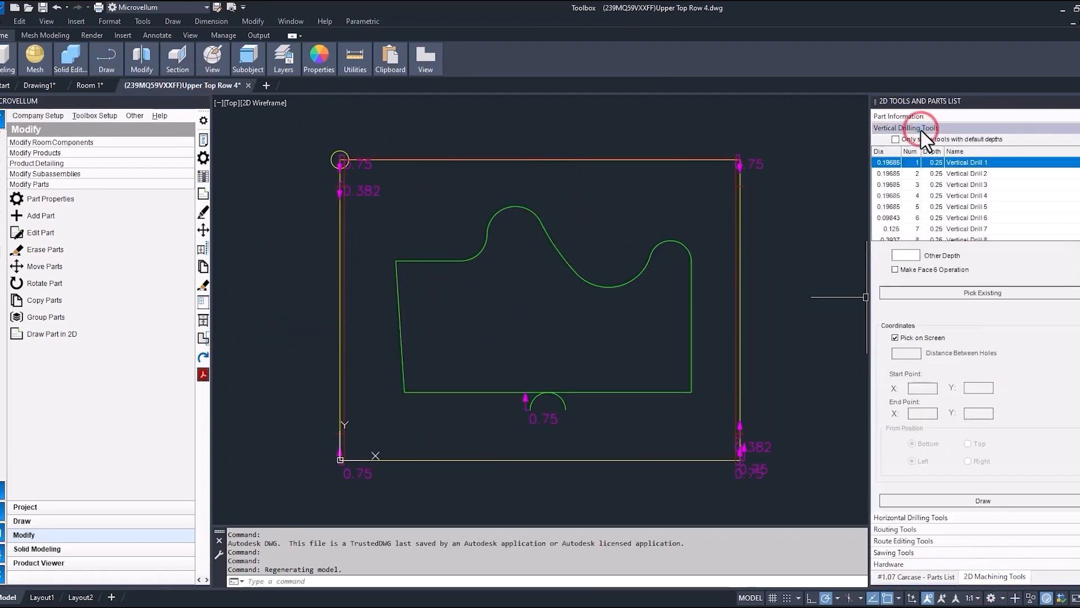
pyautogui.click(896, 163)
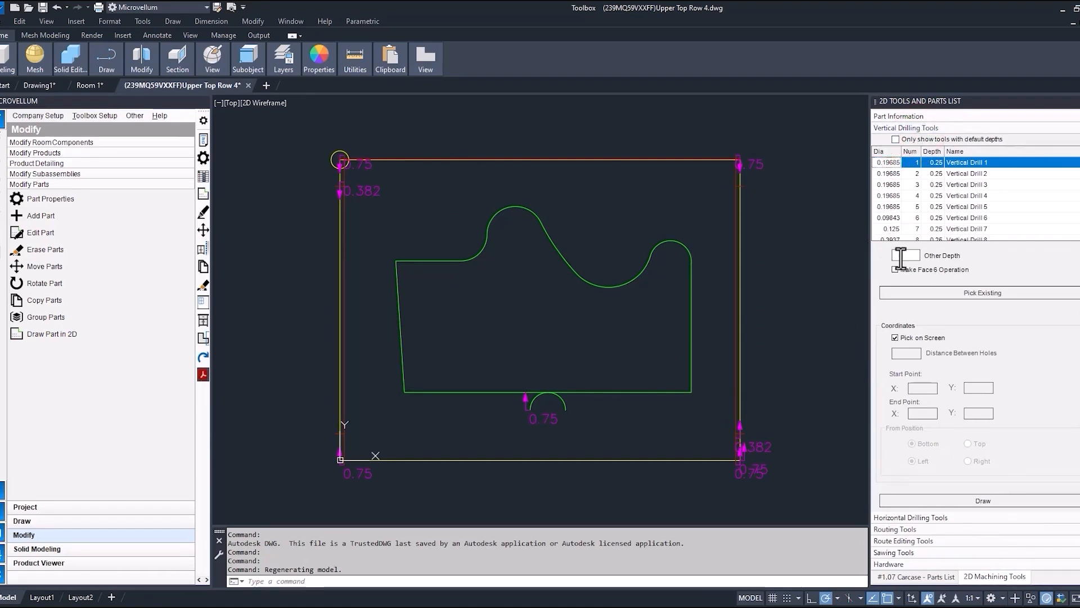
pyautogui.click(900, 256)
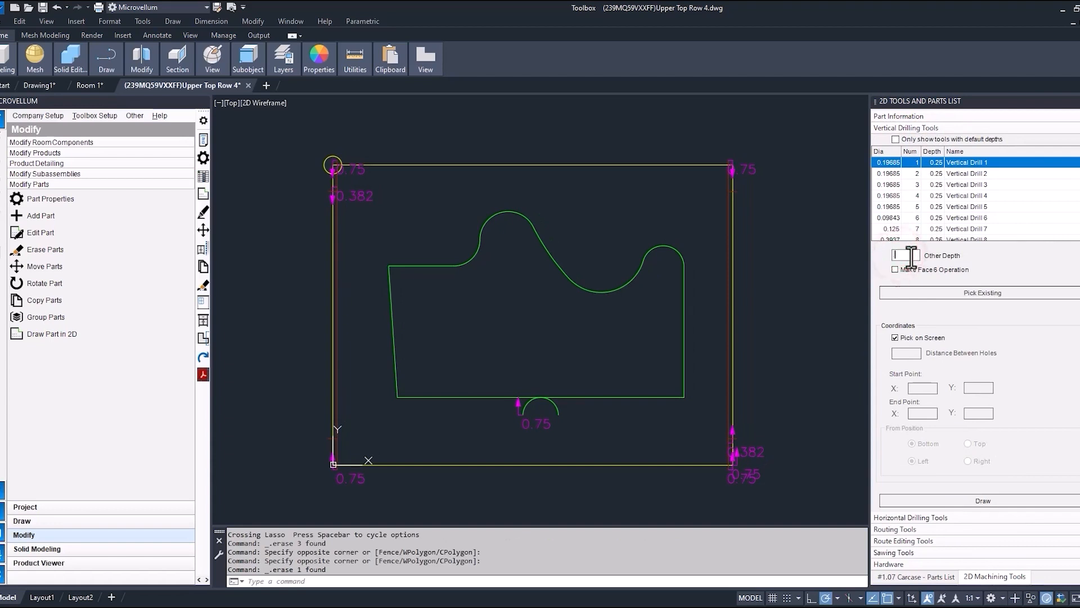
pyautogui.write('5')
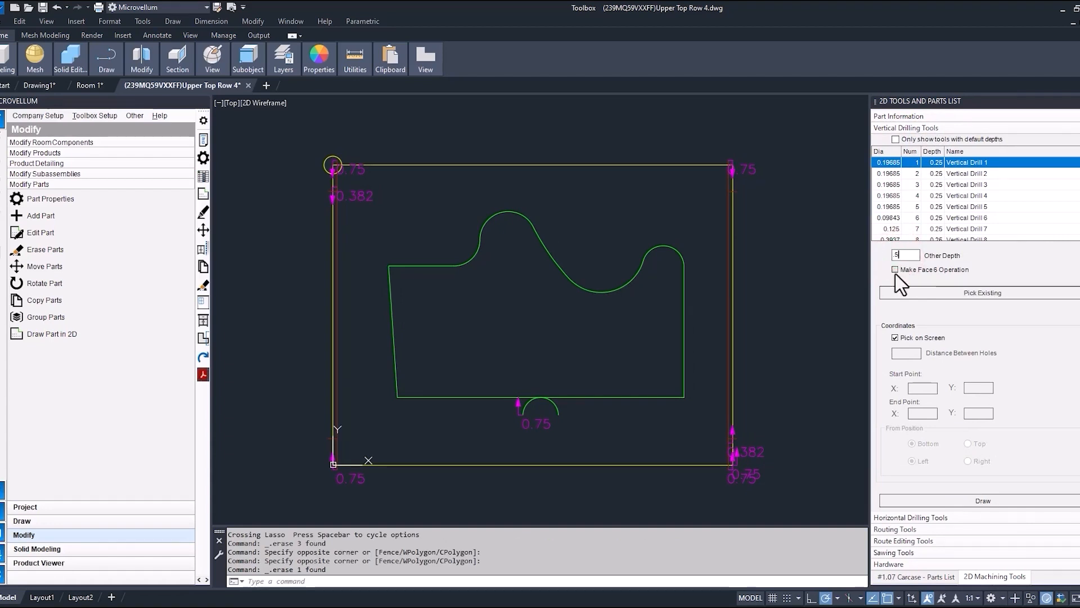
pyautogui.click(895, 269)
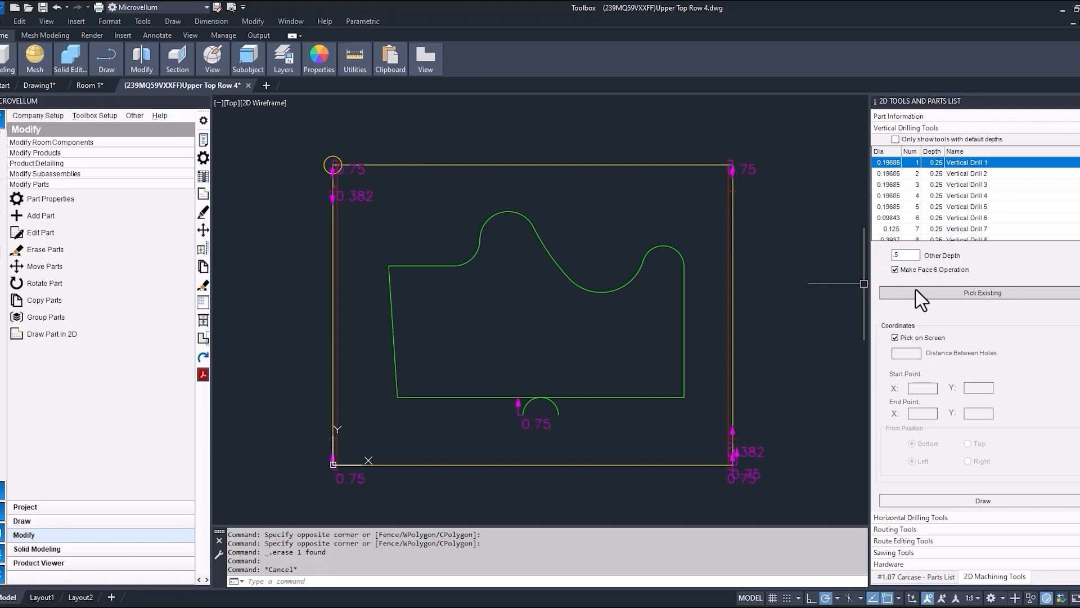
# Draw a horizontal row of holes above the routed cutout, keeping the suggested 1.2598 distance between holes.
pyautogui.click(924, 501)
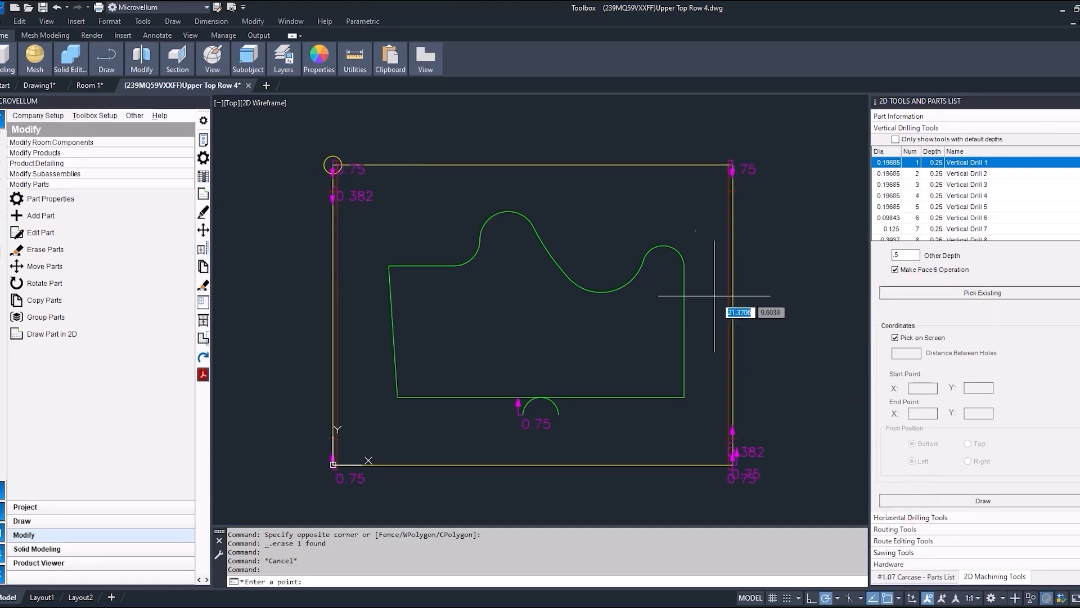
pyautogui.click(422, 191)
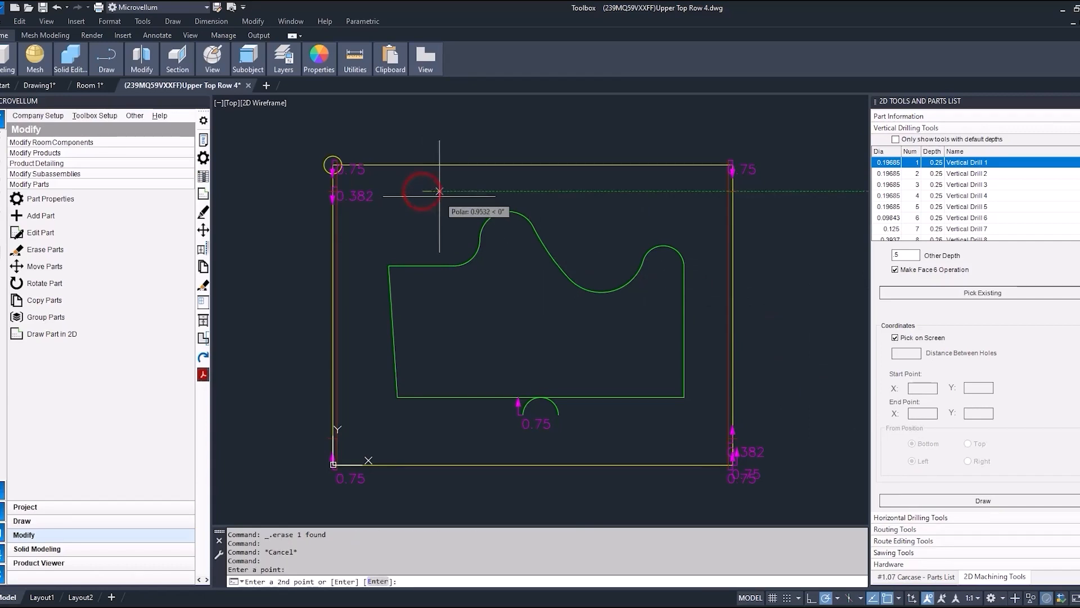
pyautogui.click(576, 191)
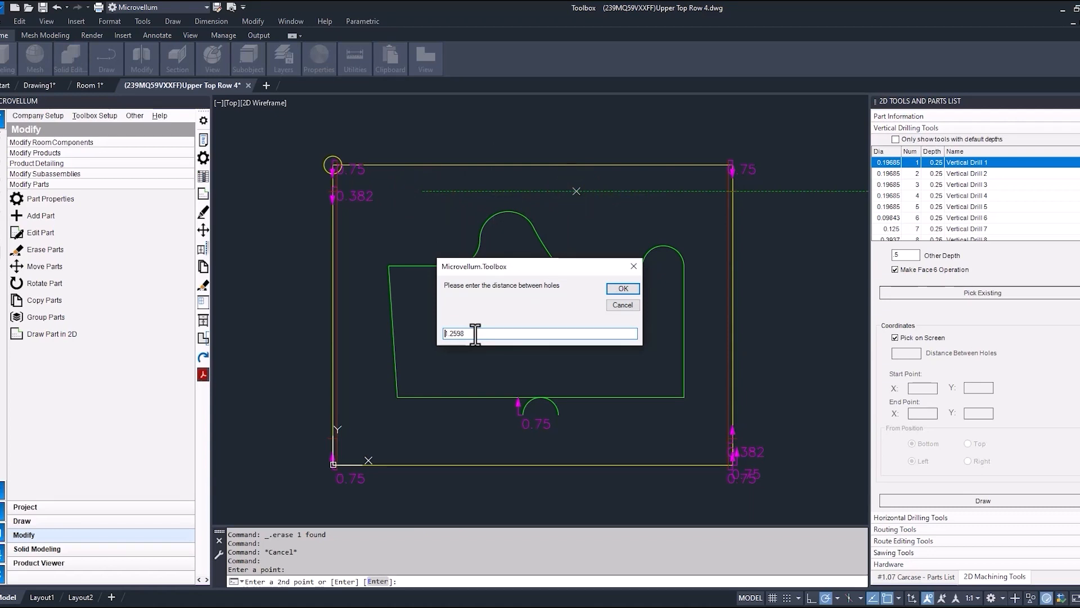
pyautogui.press('Return')
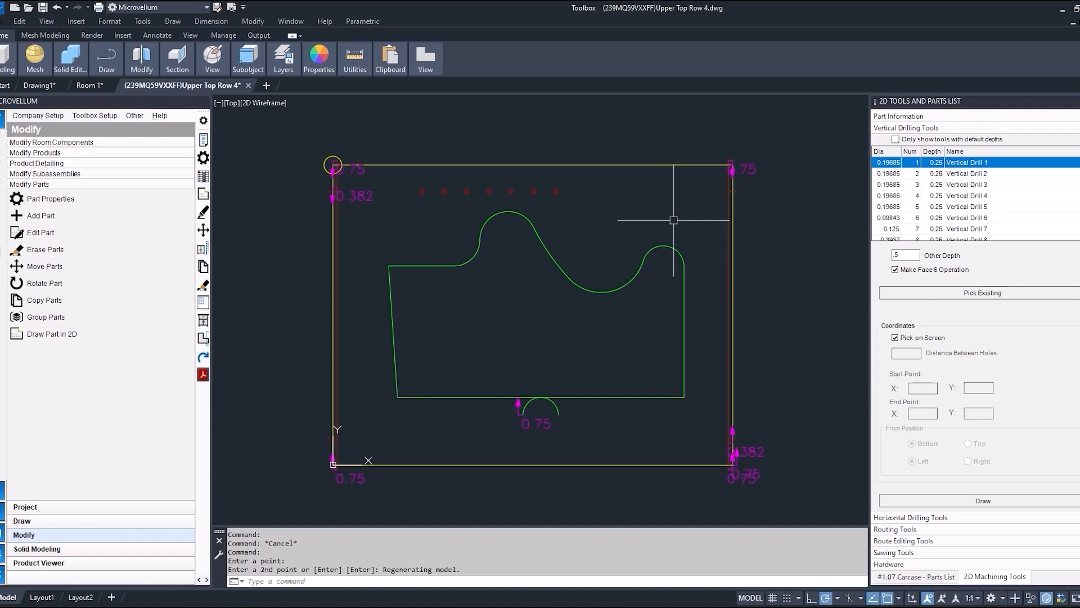
# Draw a second row of holes running diagonally at 315° around the cutout's upper-right curve, with 2 between holes.
pyautogui.click(932, 499)
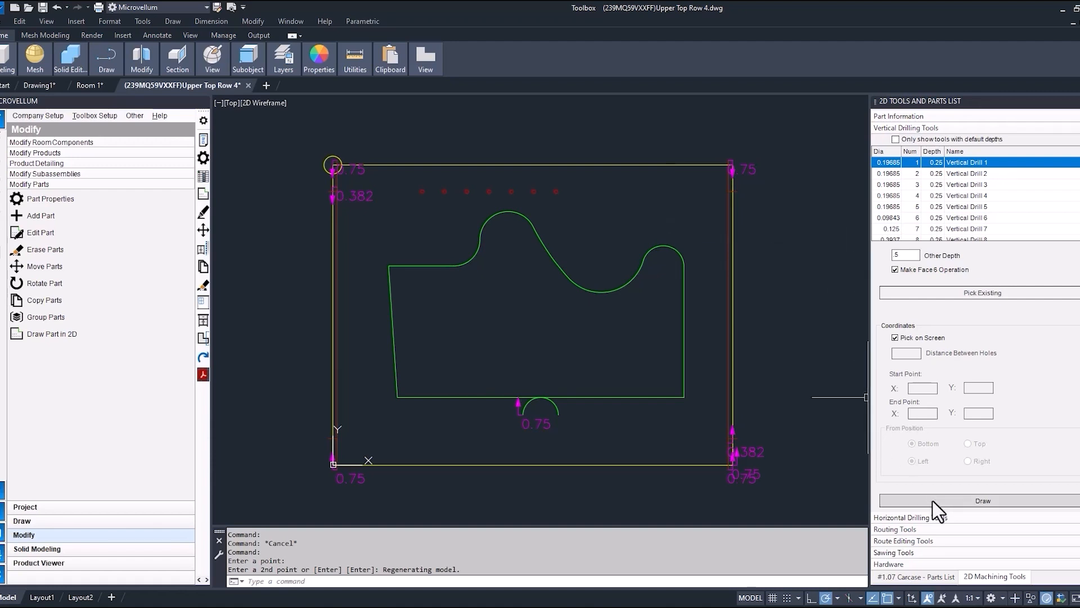
pyautogui.click(627, 189)
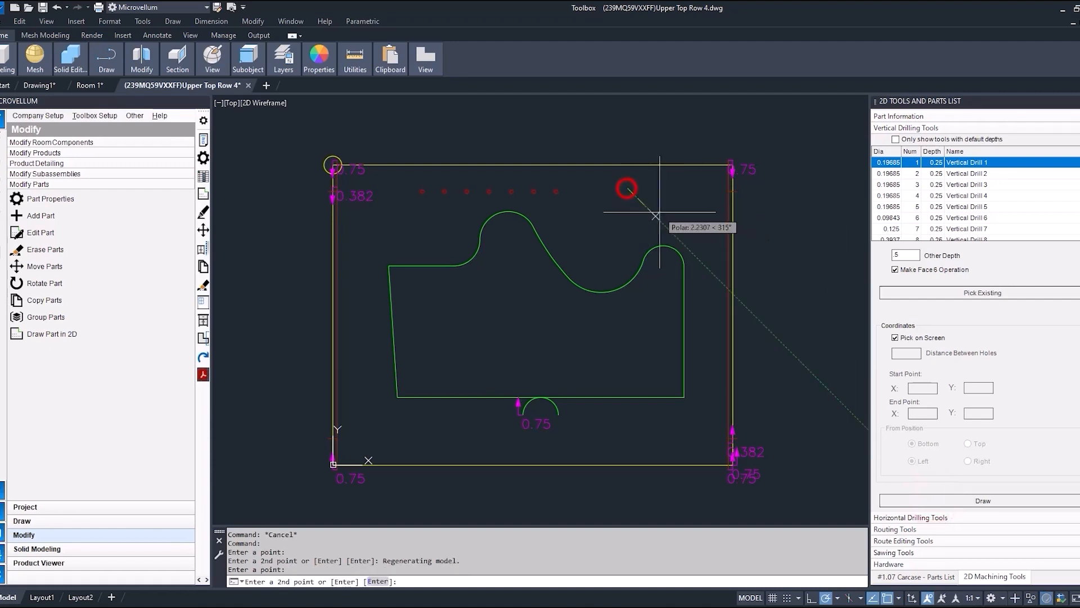
pyautogui.click(706, 266)
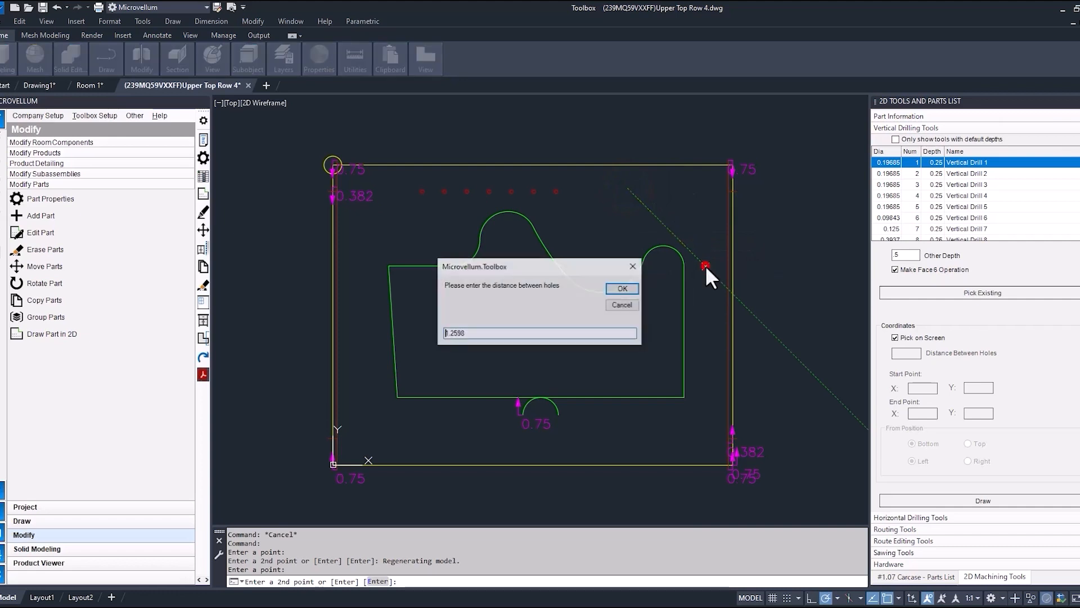
pyautogui.write('2')
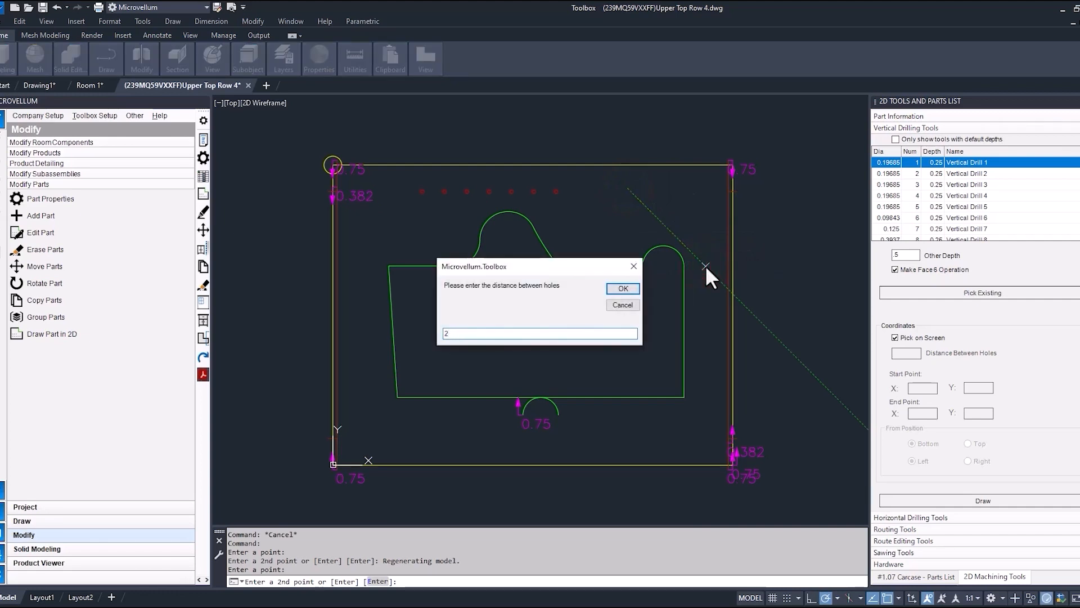
pyautogui.press('Return')
pyautogui.scroll(4, 591, 169)
pyautogui.scroll(-4, 647, 200)
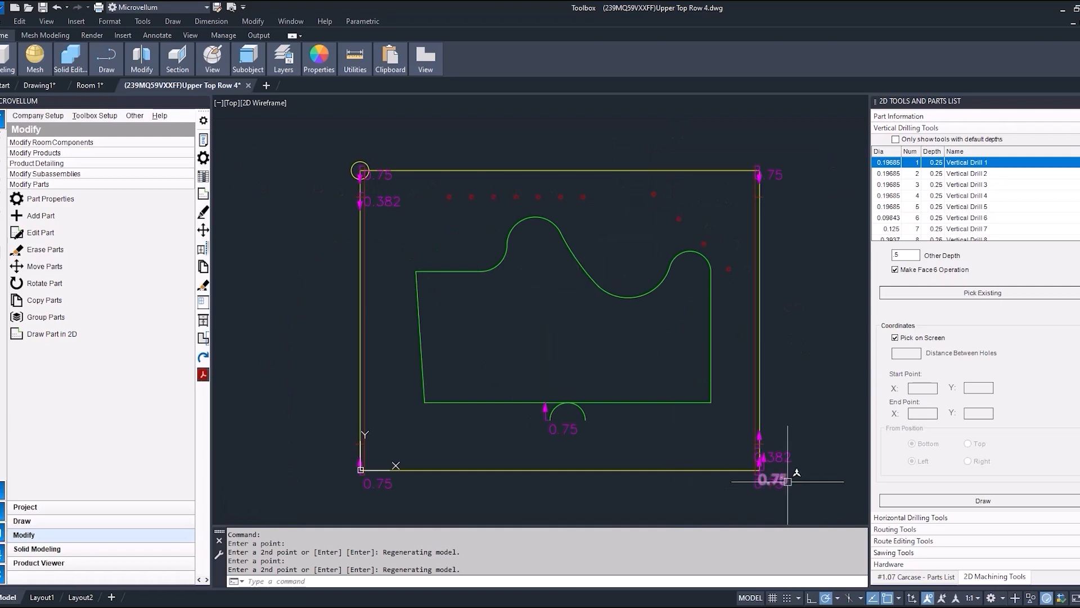
# Update the Upper Top part with the drilled holes and redraw the product, accepting the prompts.
pyautogui.click(916, 576)
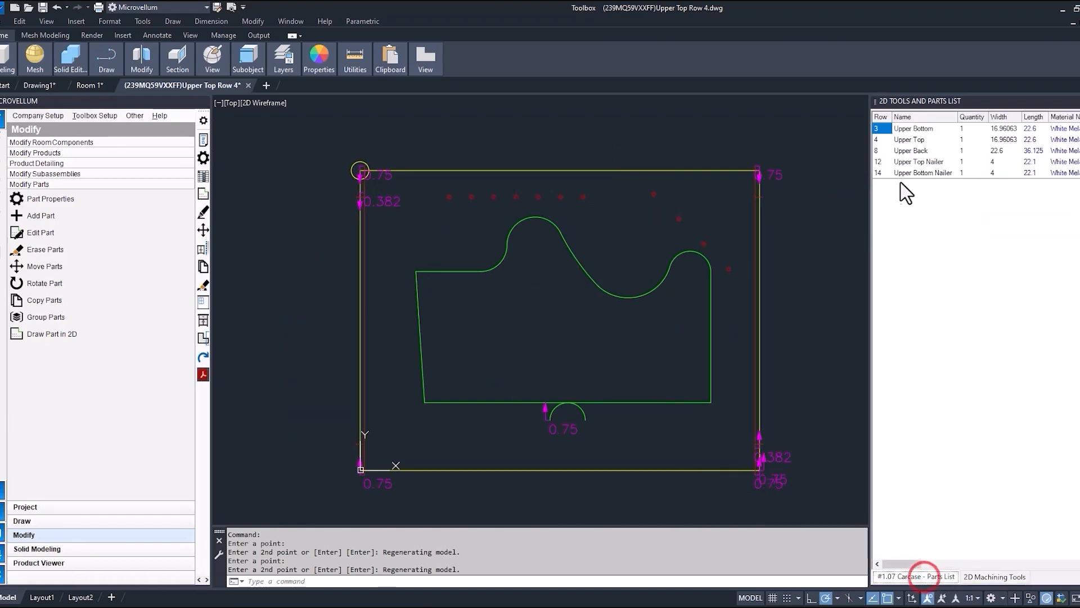
pyautogui.rightClick(900, 139)
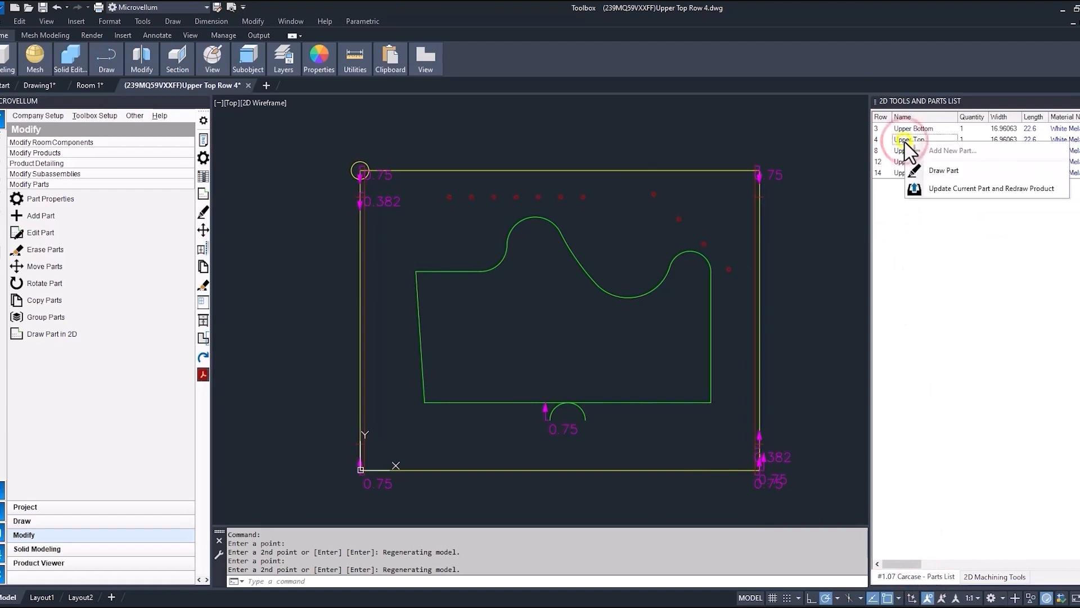
pyautogui.click(937, 188)
pyautogui.click(632, 336)
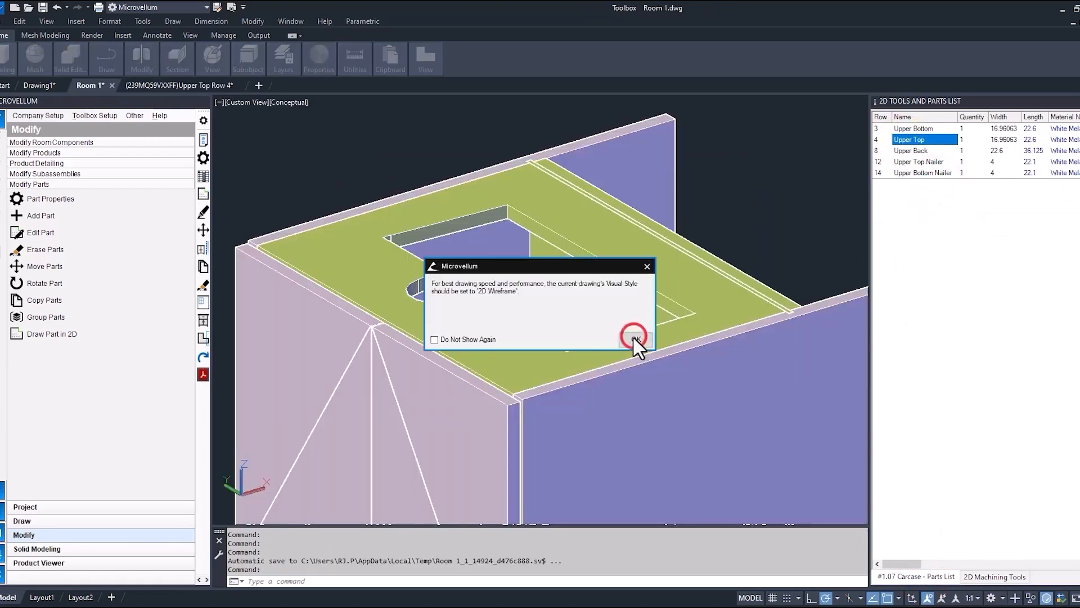
pyautogui.click(632, 336)
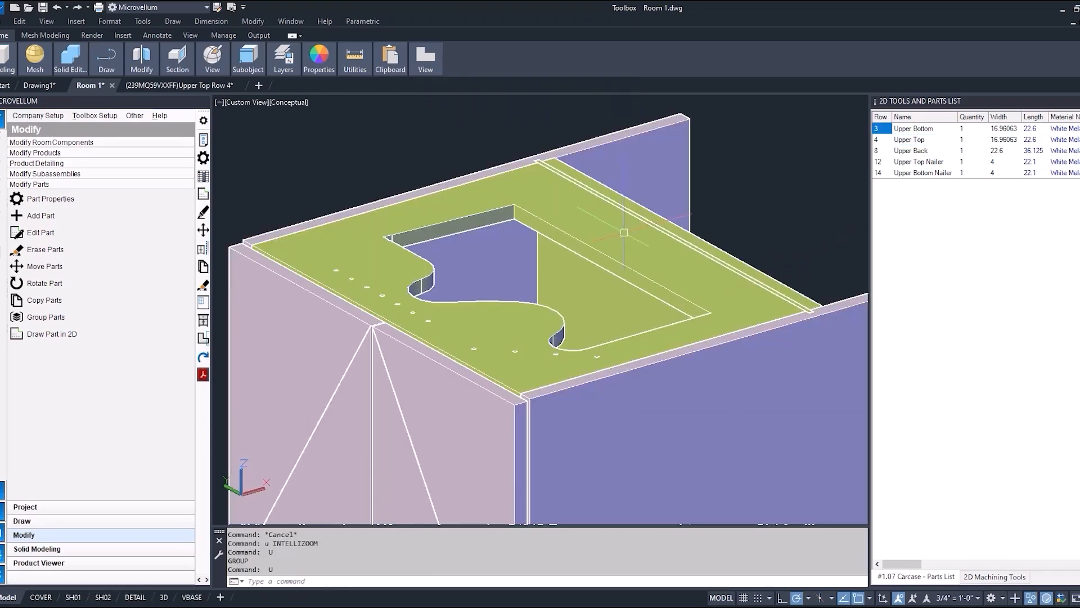
# Isolate the selected Upper Top panel in the Room 1 model and examine its drilled holes.
pyautogui.click(1044, 598)
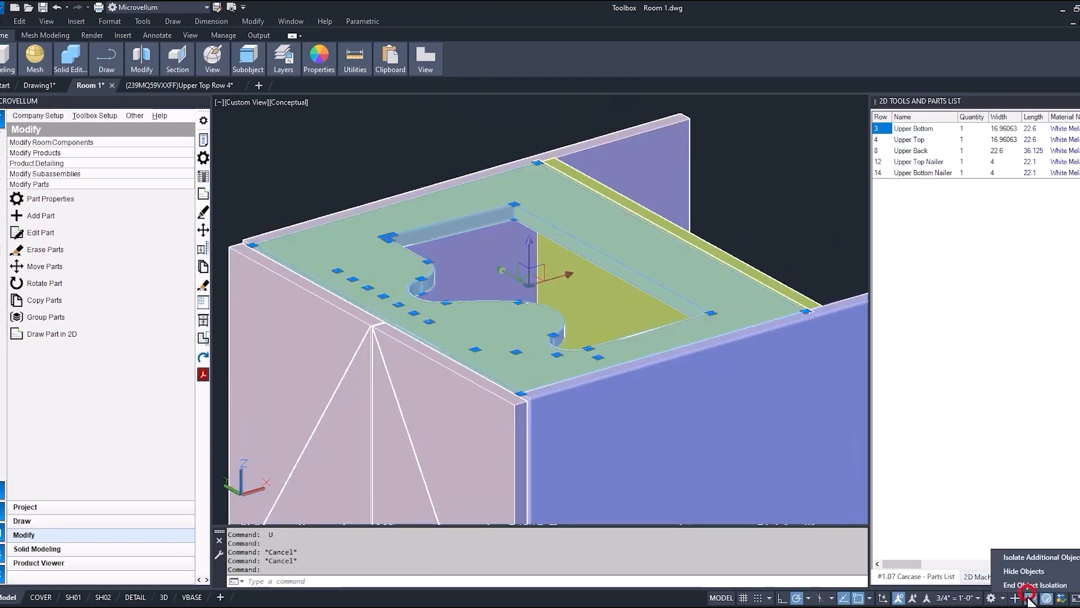
pyautogui.click(1027, 556)
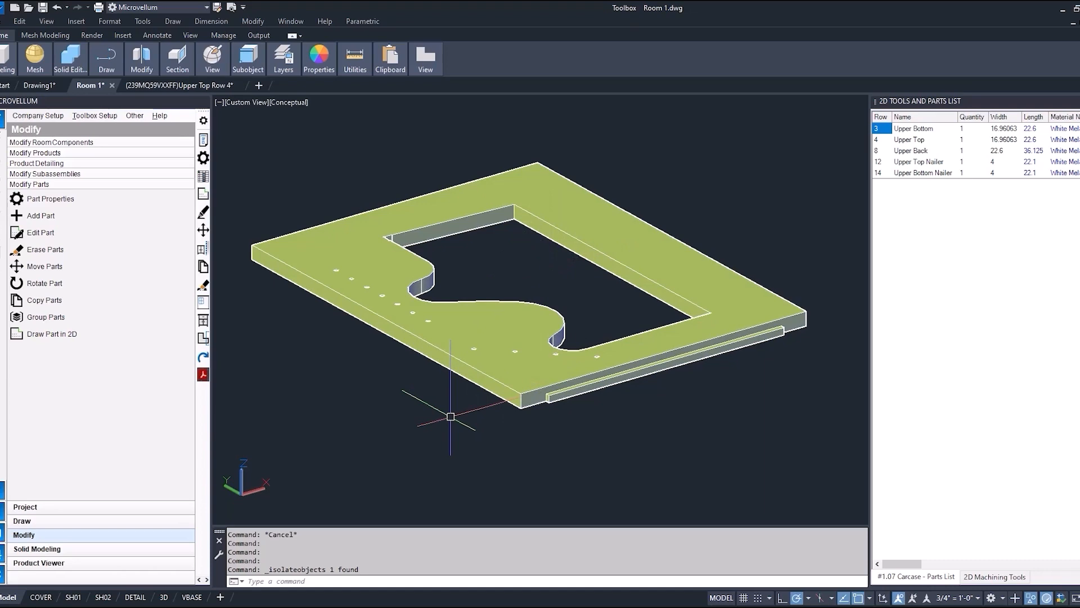
pyautogui.moveTo(451, 417)
pyautogui.keyDown('shift'); pyautogui.mouseDown(button='middle')
pyautogui.moveTo(482, 340)
pyautogui.moveTo(501, 356)
pyautogui.moveTo(516, 333)
pyautogui.moveTo(545, 326)
pyautogui.moveTo(562, 336)
pyautogui.moveTo(530, 349)
pyautogui.moveTo(504, 433)
pyautogui.moveTo(489, 440)
pyautogui.mouseUp(button='middle'); pyautogui.keyUp('shift')
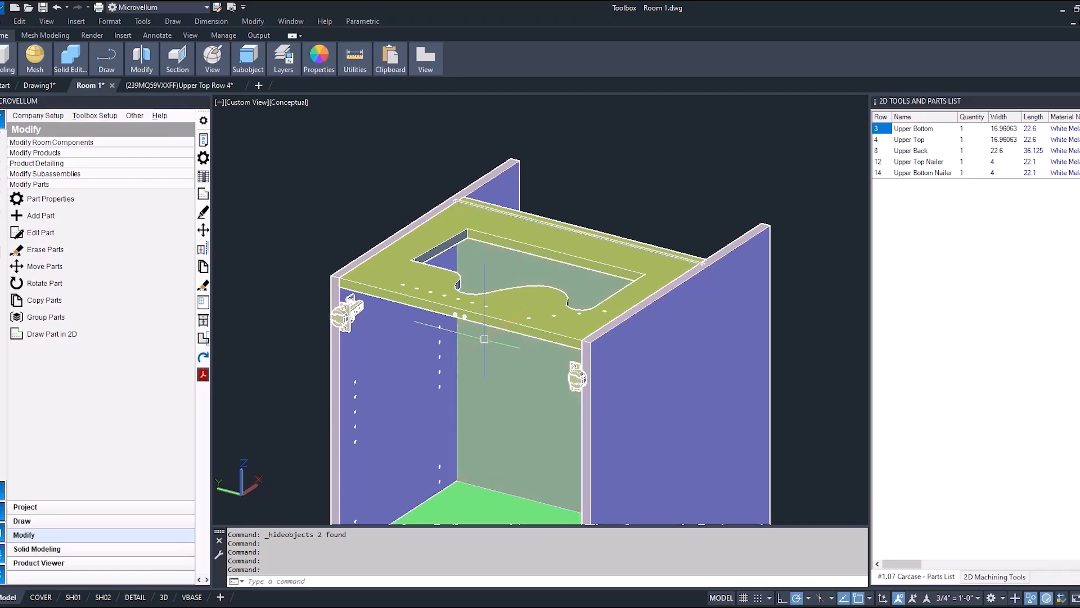
# Open the Tall Wall Oven's part properties and display the machining tokens of the Upper Top part in its upper carcase.
pyautogui.click(203, 155)
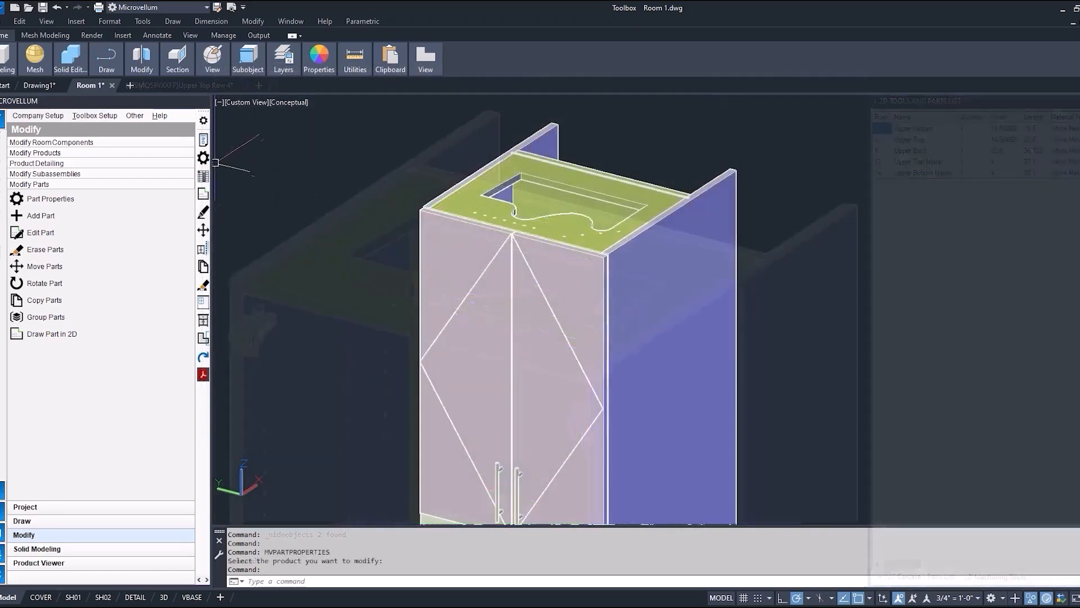
pyautogui.click(585, 234)
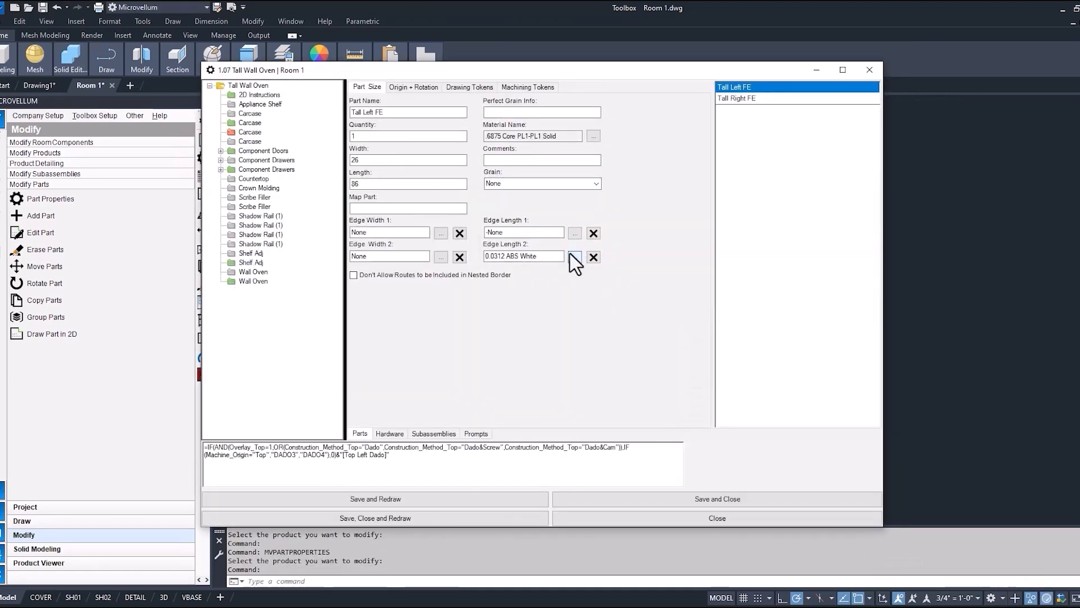
pyautogui.click(281, 137)
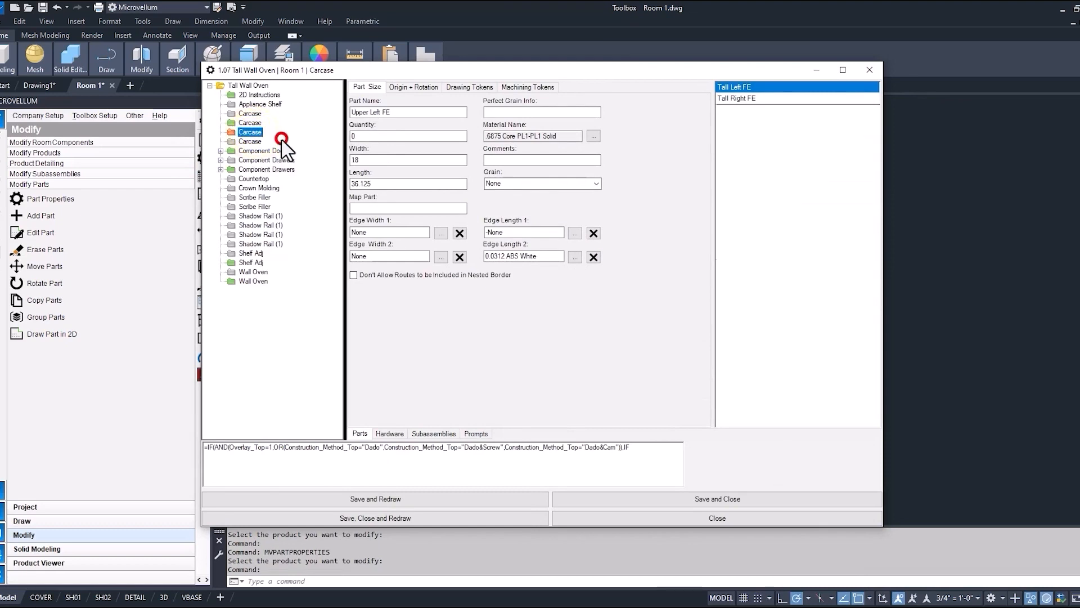
pyautogui.click(740, 121)
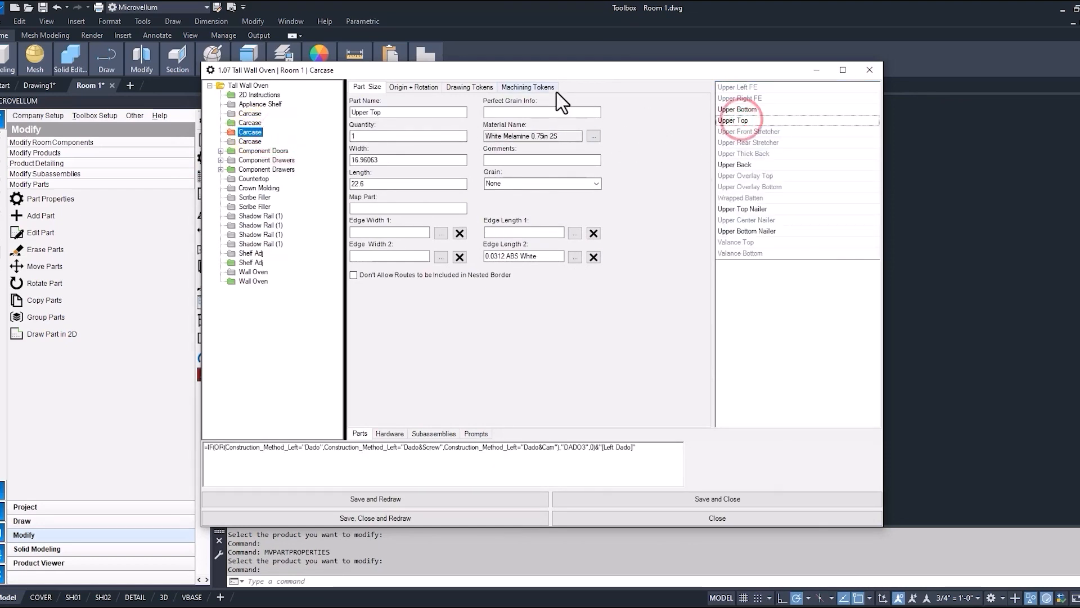
pyautogui.click(541, 87)
# Examine the X, Y and Z values of the BORE6 tokens and close the part properties without saving.
pyautogui.moveTo(641, 108); pyautogui.dragTo(644, 128)
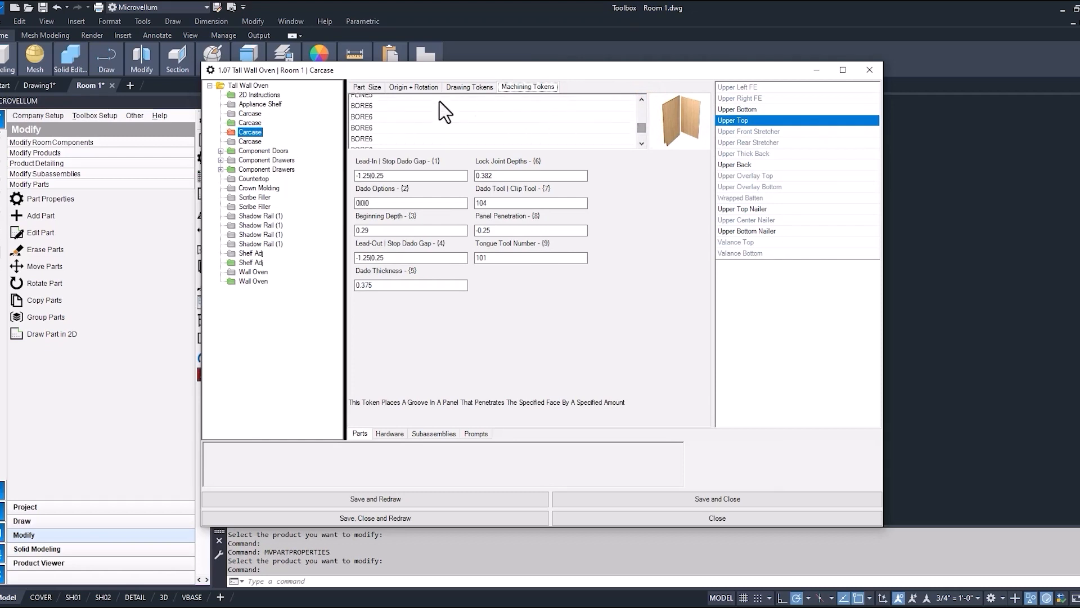
pyautogui.click(389, 104)
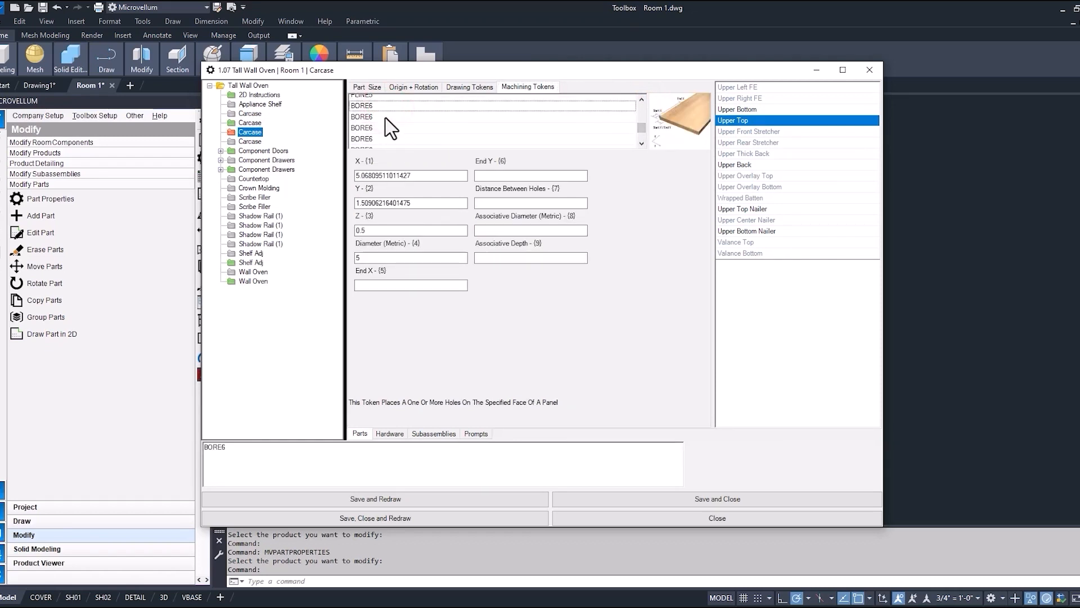
pyautogui.click(386, 117)
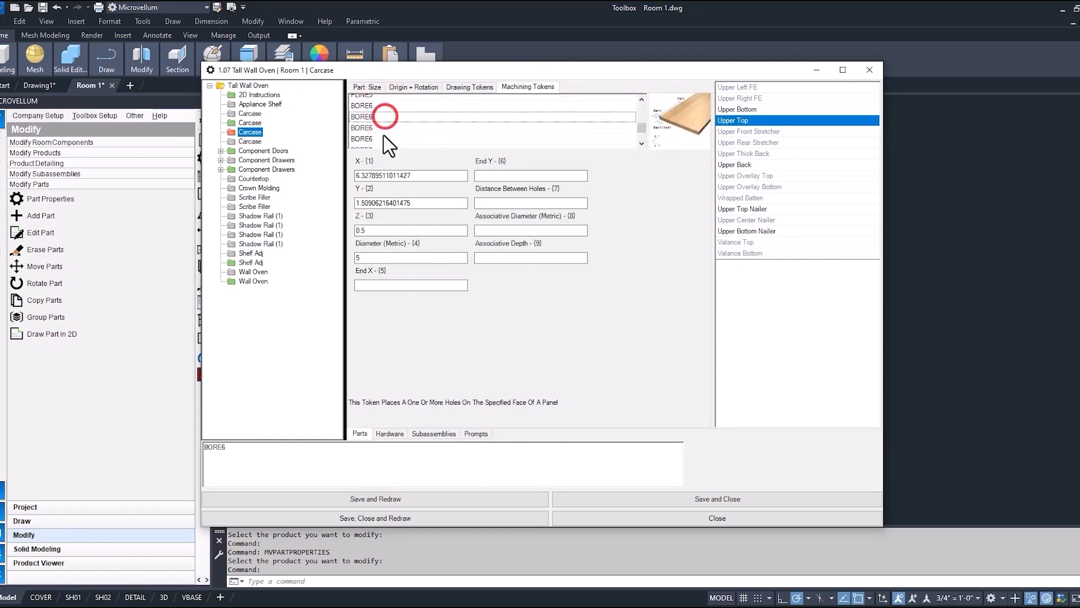
pyautogui.click(411, 175)
pyautogui.click(421, 204)
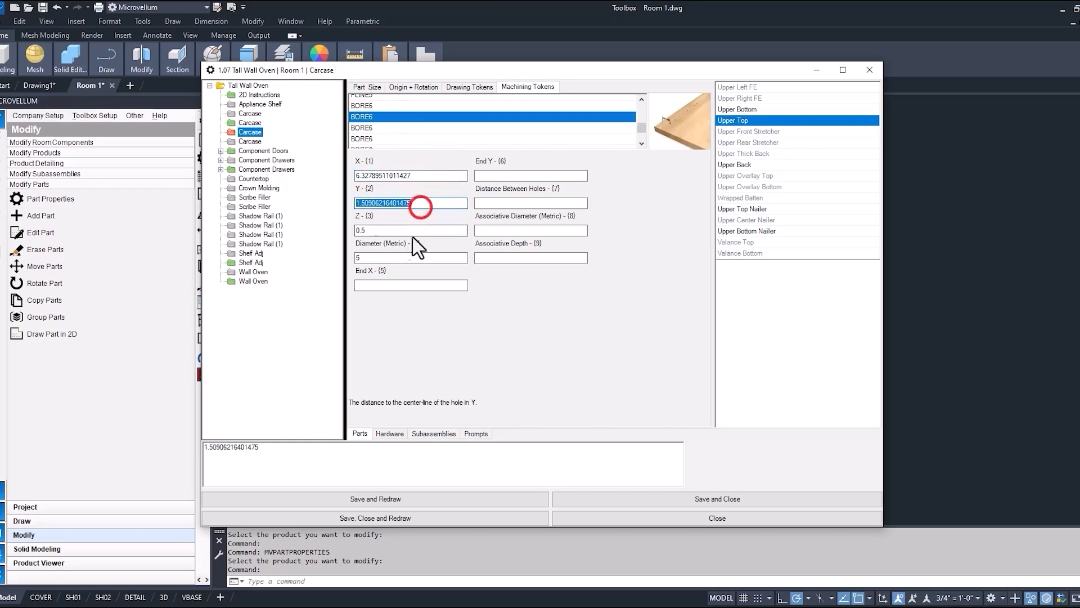
pyautogui.click(372, 231)
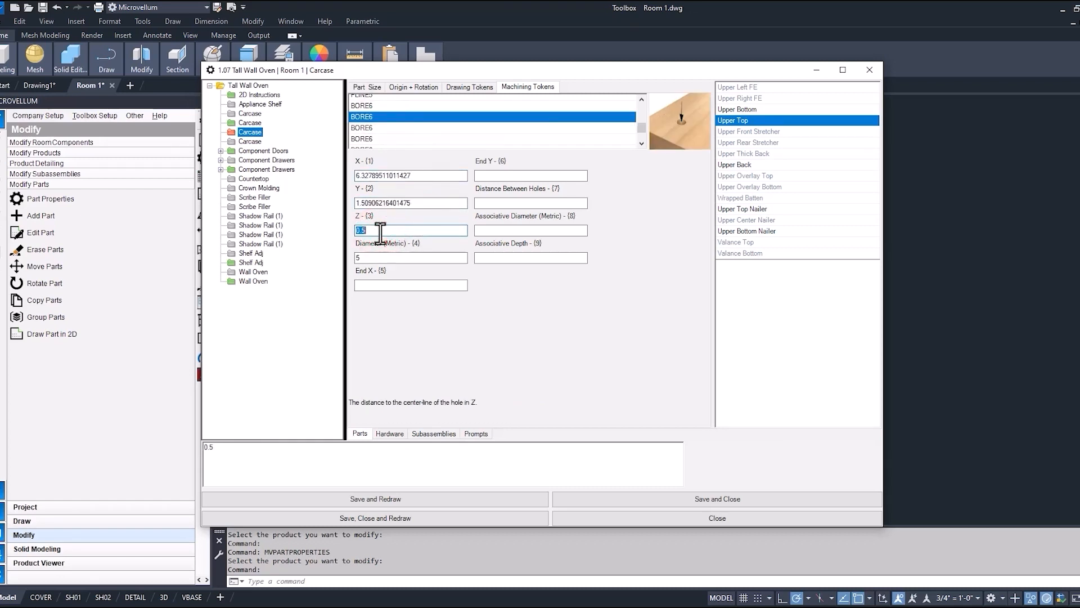
pyautogui.click(721, 517)
pyautogui.press('Escape')
pyautogui.press('Escape')
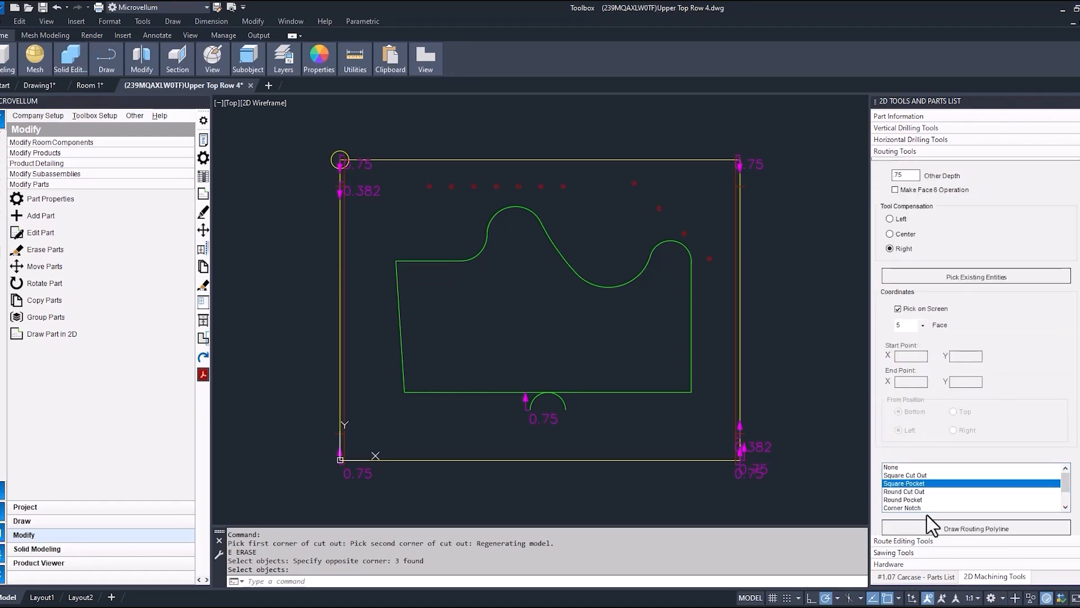
# Draw a square pocket with .75 depth, right compensation and a diagonal of about 3.07 below the cutout's lower-left corner.
pyautogui.click(933, 528)
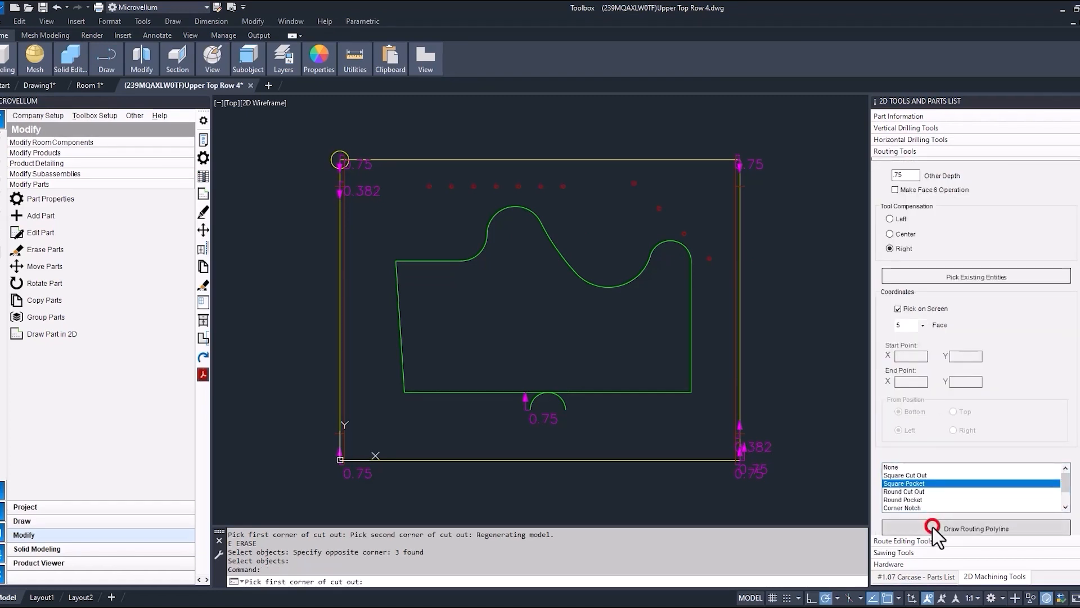
pyautogui.click(390, 414)
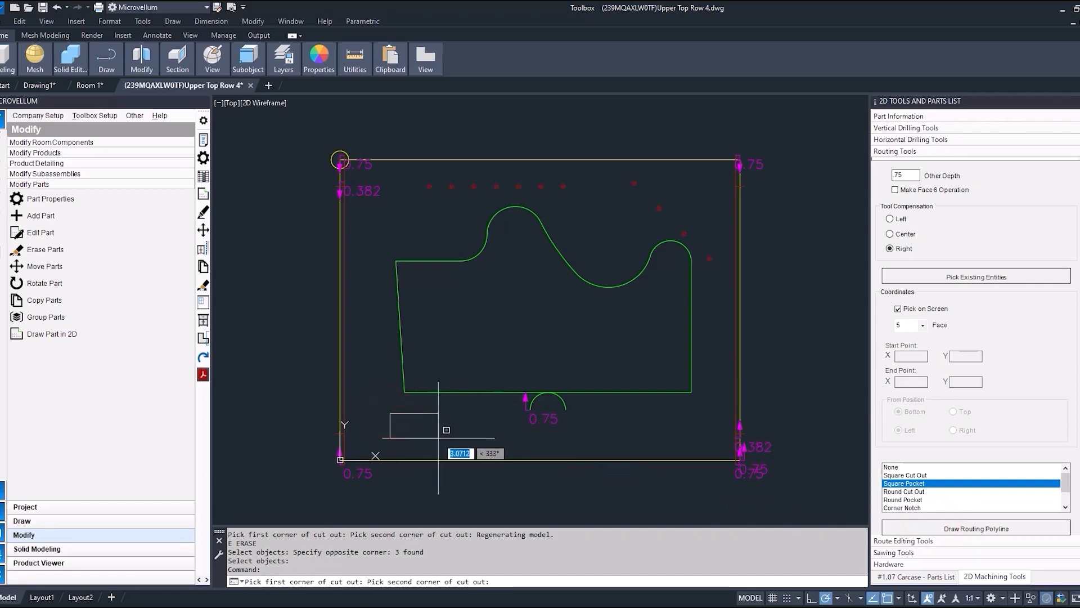
pyautogui.click(439, 437)
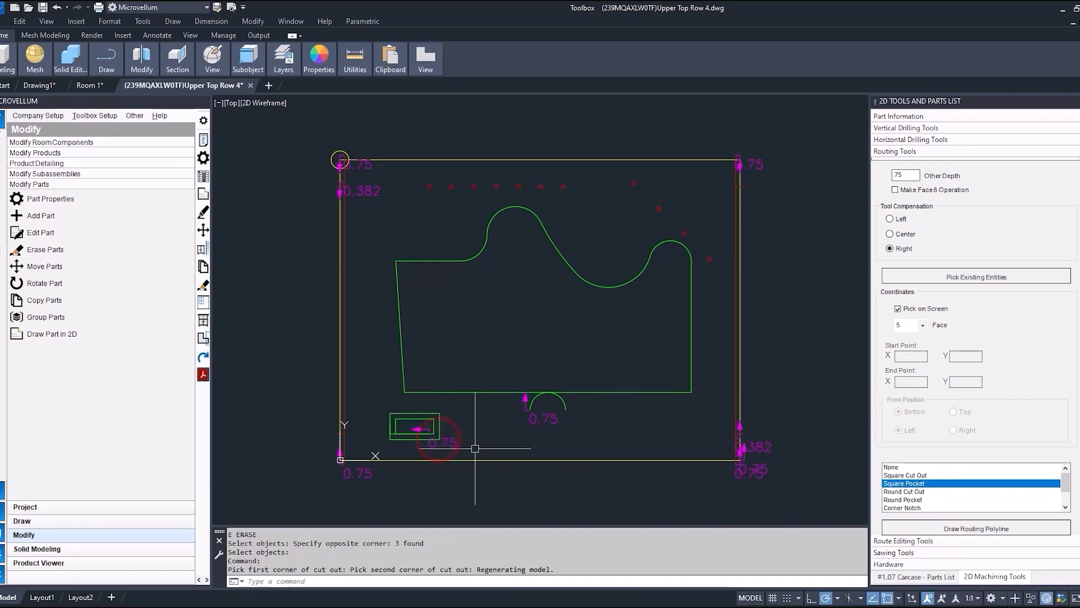
# Update the Upper Top part with the new square pocket, redraw the product and inspect it in the Room 1 model.
pyautogui.scroll(5, 411, 438)
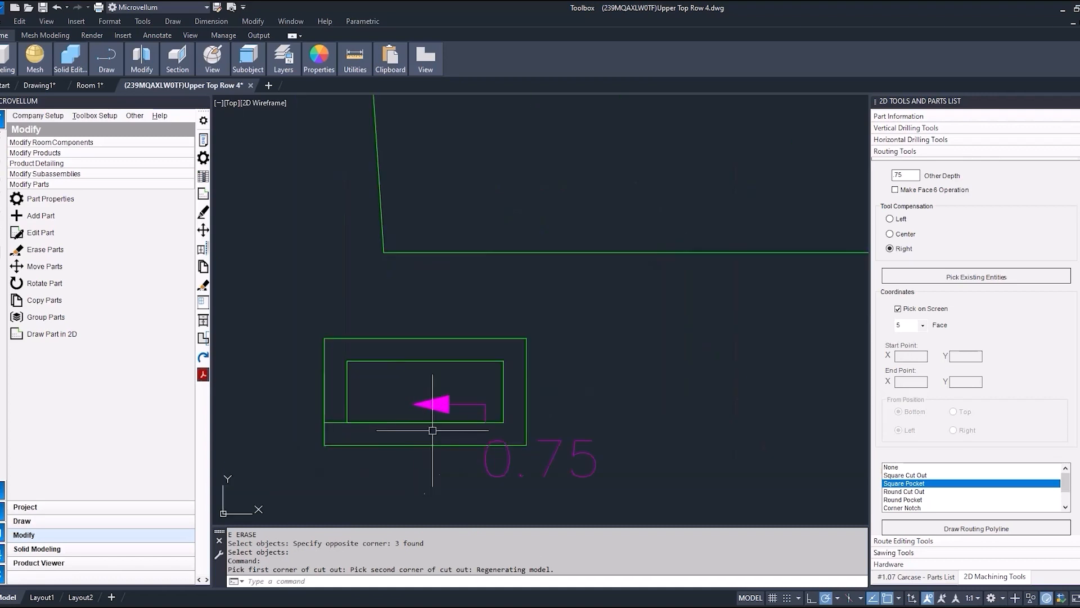
pyautogui.scroll(-3, 444, 397)
pyautogui.scroll(-3, 444, 396)
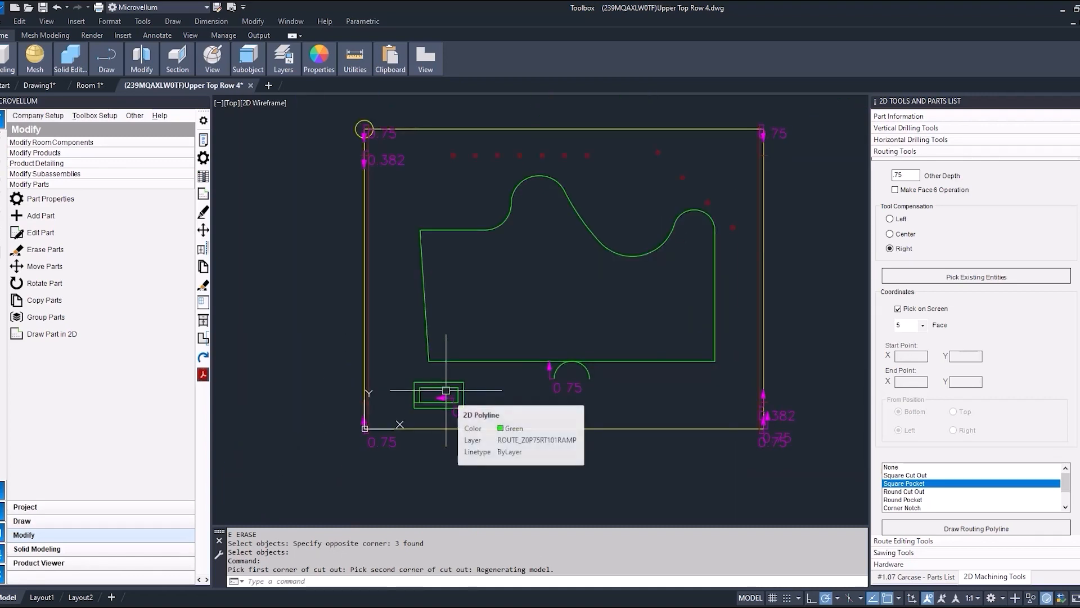
pyautogui.click(901, 577)
pyautogui.rightClick(911, 142)
pyautogui.click(945, 189)
pyautogui.click(636, 335)
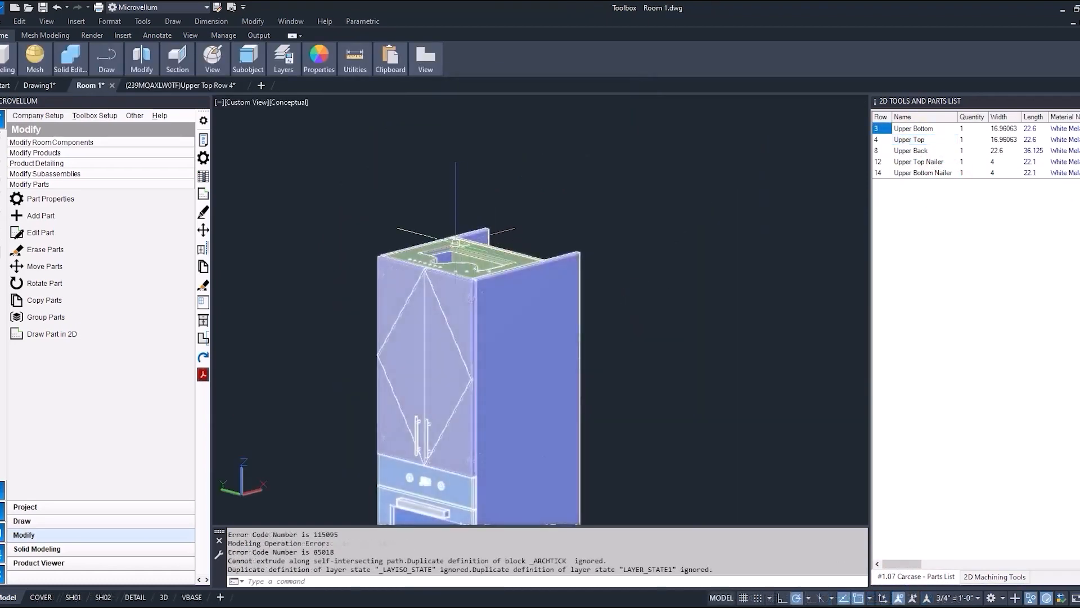
pyautogui.scroll(5, 447, 242)
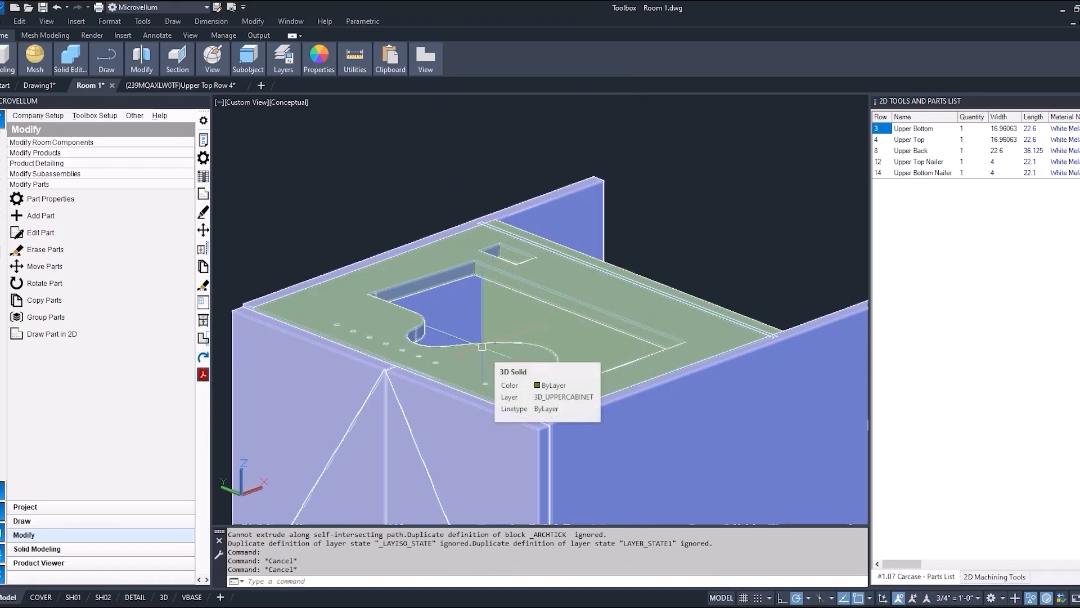
# Open the Tall Wall Oven's part properties and display the Upper Top part's machining tokens in the upper carcase.
pyautogui.click(202, 158)
pyautogui.click(458, 262)
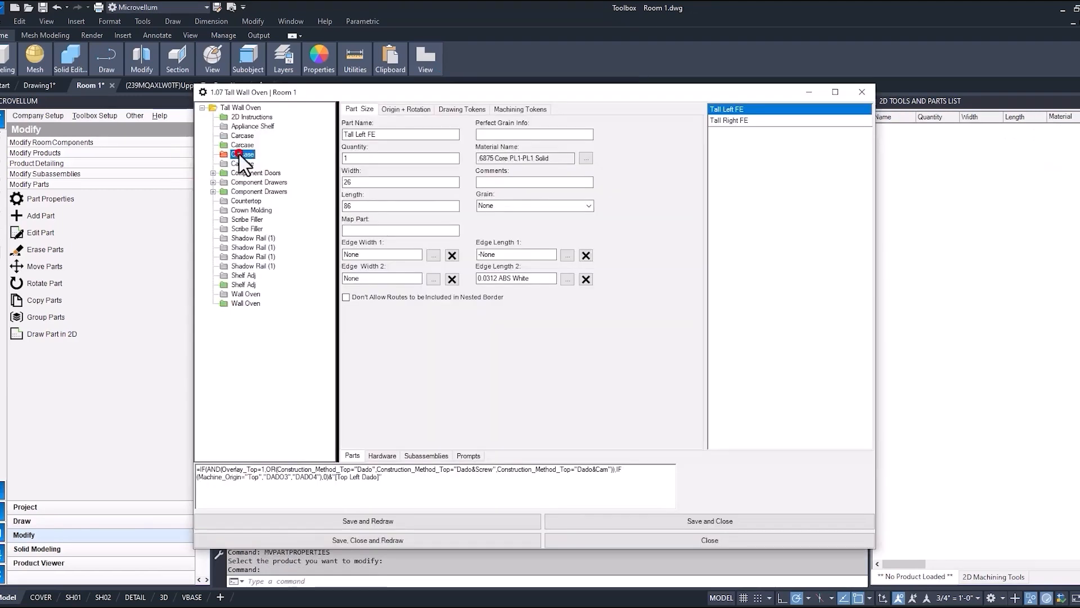
pyautogui.click(280, 158)
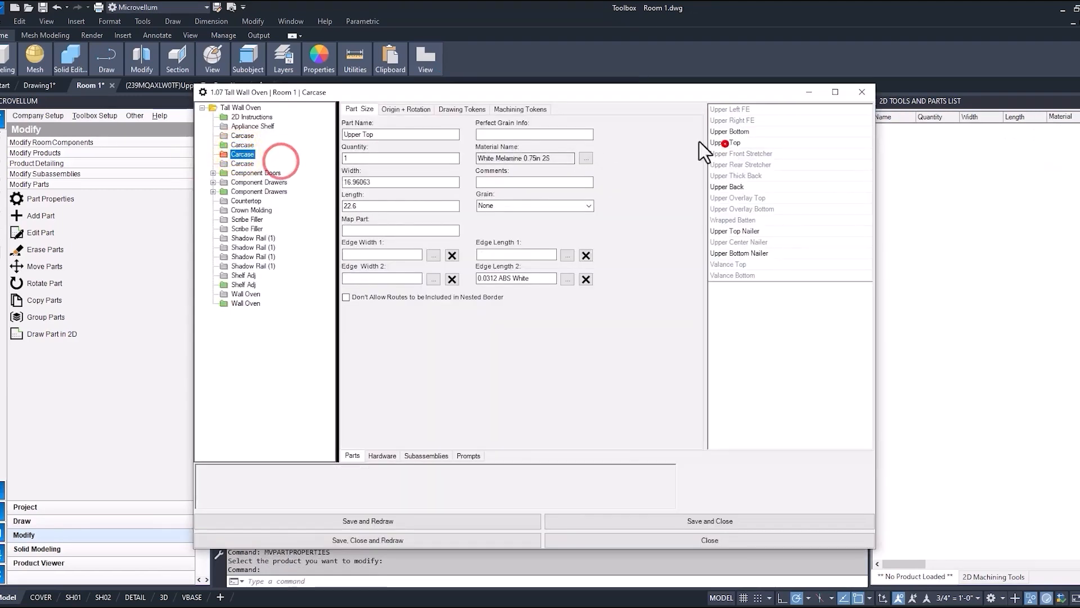
pyautogui.click(520, 109)
# Examine the BORE6 and PLINE5 tokens and the delete option for the PLINE5 token, and close the part properties without saving.
pyautogui.click(396, 132)
pyautogui.moveTo(634, 130); pyautogui.dragTo(632, 160)
pyautogui.click(431, 157)
pyautogui.scroll(1, 430, 158)
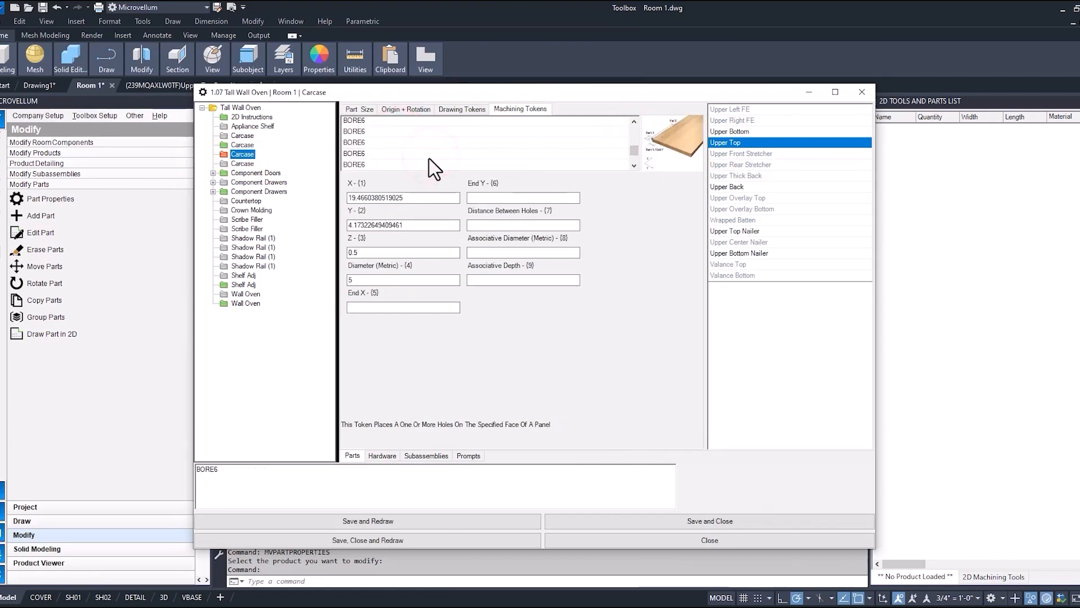
pyautogui.scroll(-2, 400, 148)
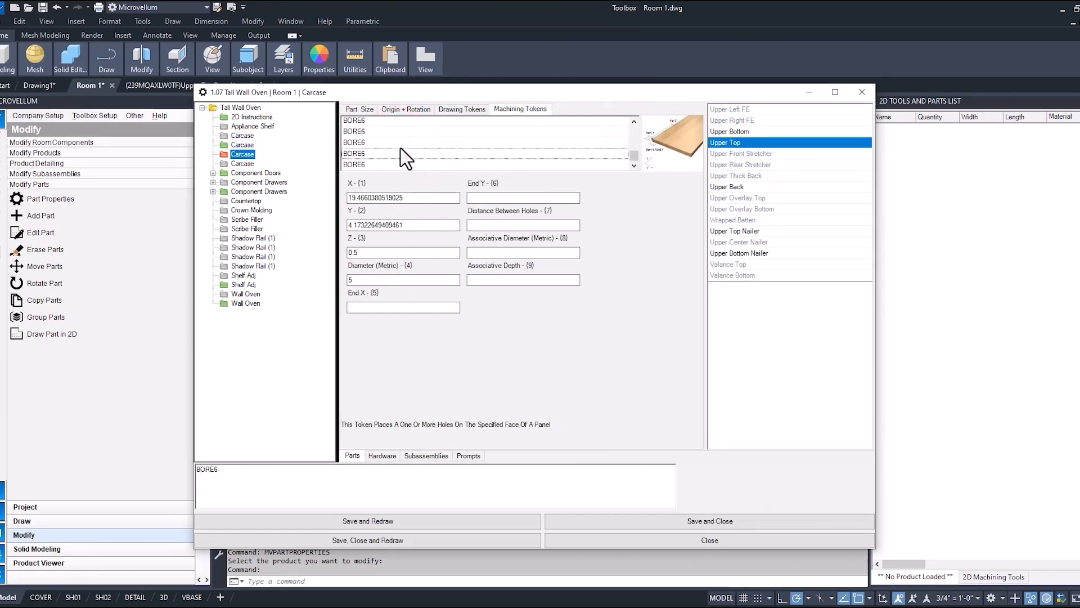
pyautogui.scroll(2, 400, 160)
pyautogui.click(365, 142)
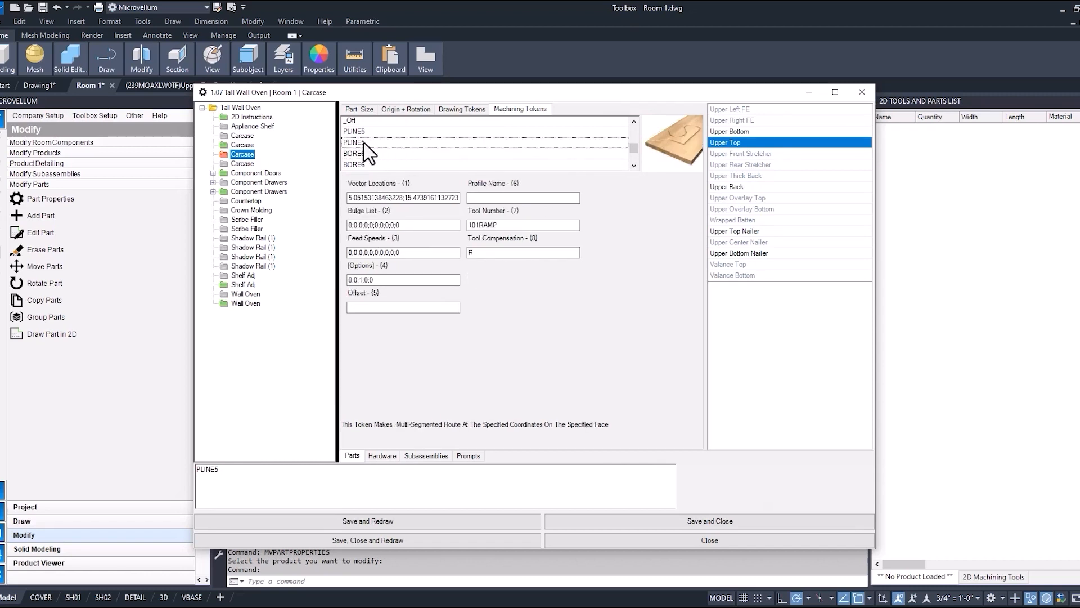
pyautogui.rightClick(364, 143)
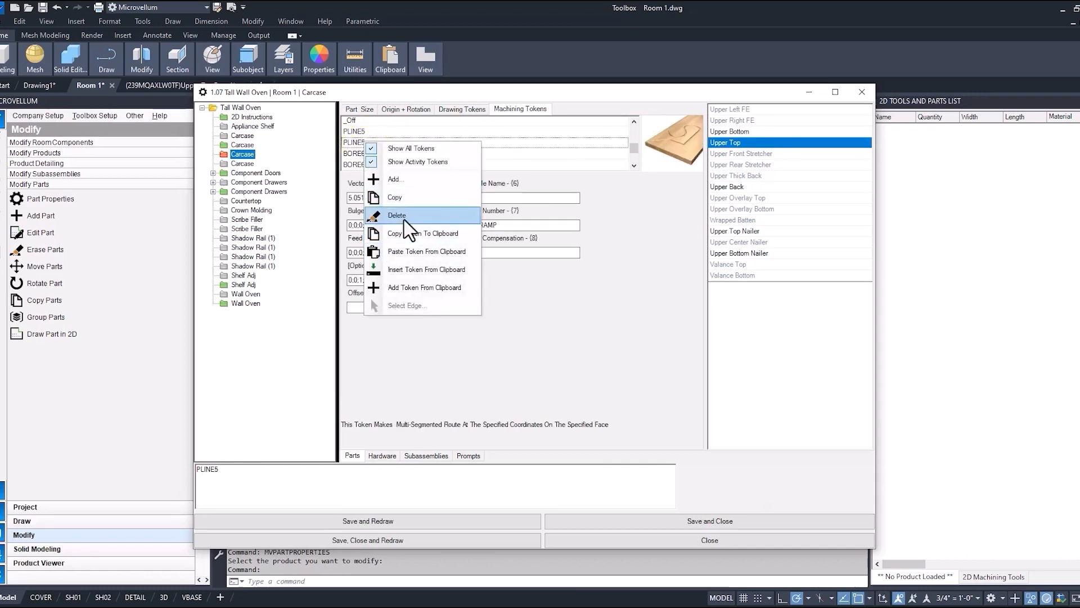
pyautogui.click(631, 541)
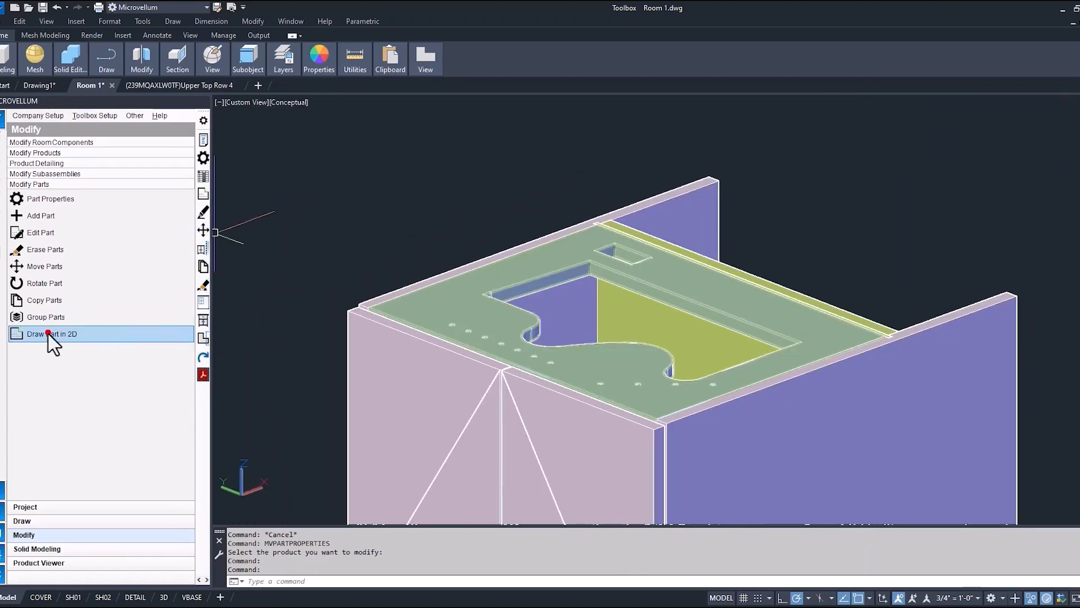
# Draw the Upper Top part in 2D and erase the square pocket with its depth marker below the cutout.
pyautogui.click(47, 335)
pyautogui.click(623, 284)
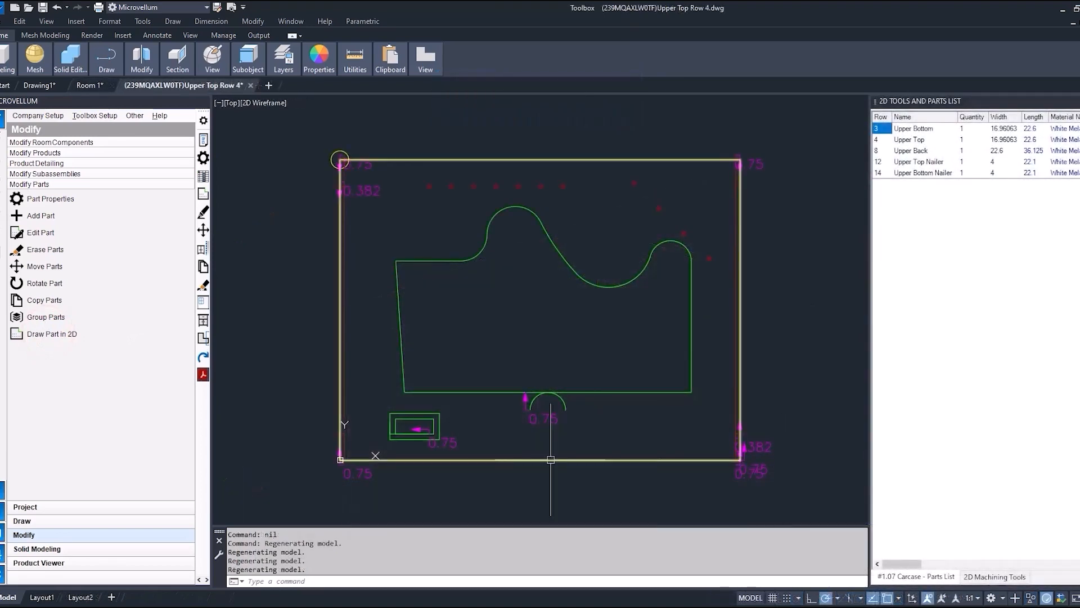
pyautogui.scroll(2, 456, 448)
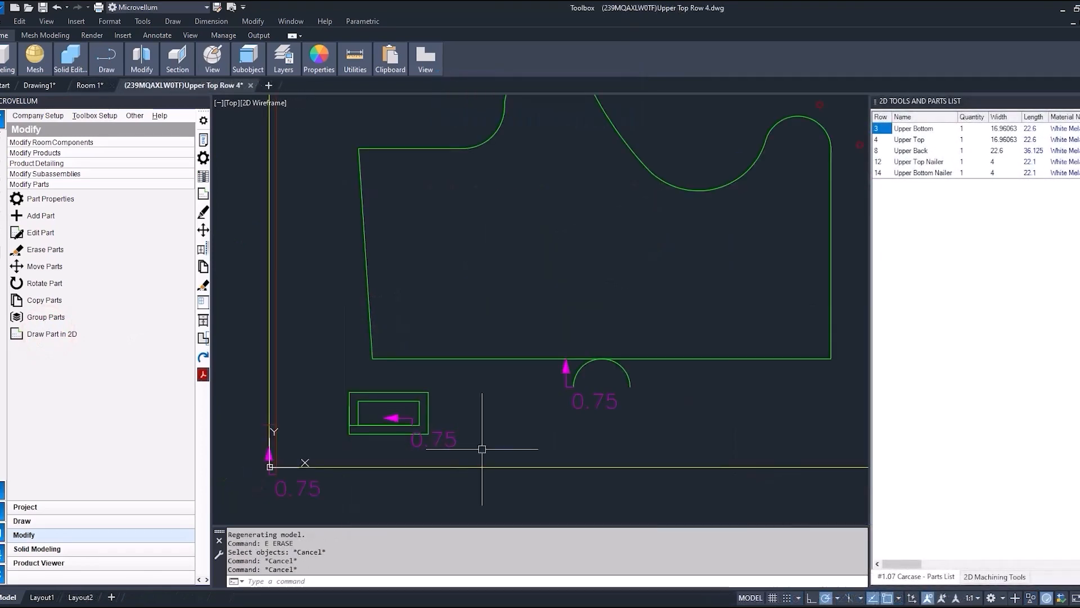
pyautogui.click(482, 449)
pyautogui.click(338, 376)
pyautogui.press('Delete')
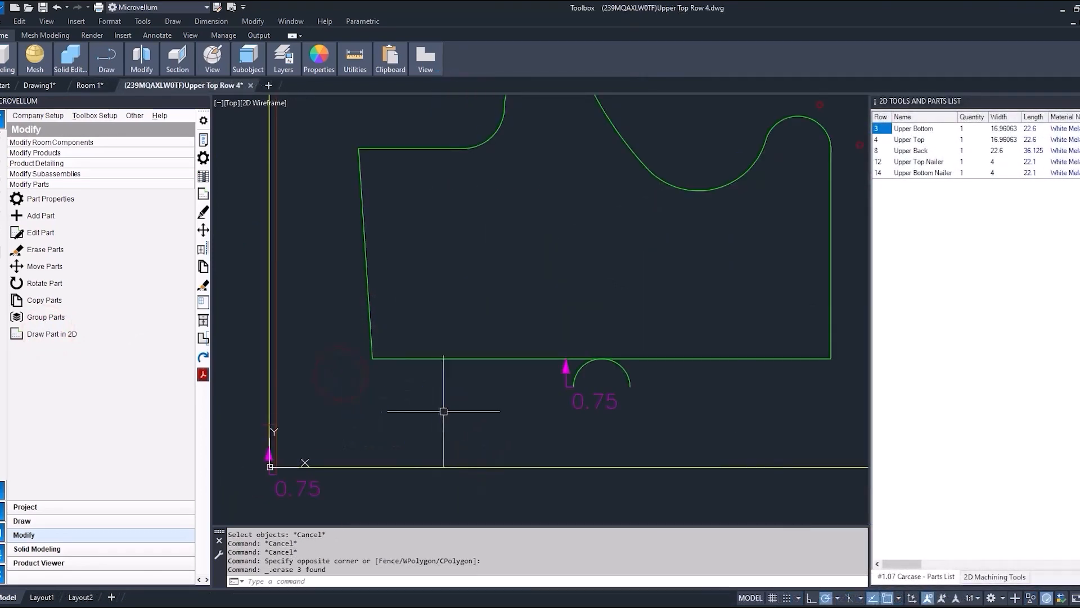
# Update the Upper Top part and redraw the product without the square pocket.
pyautogui.rightClick(910, 139)
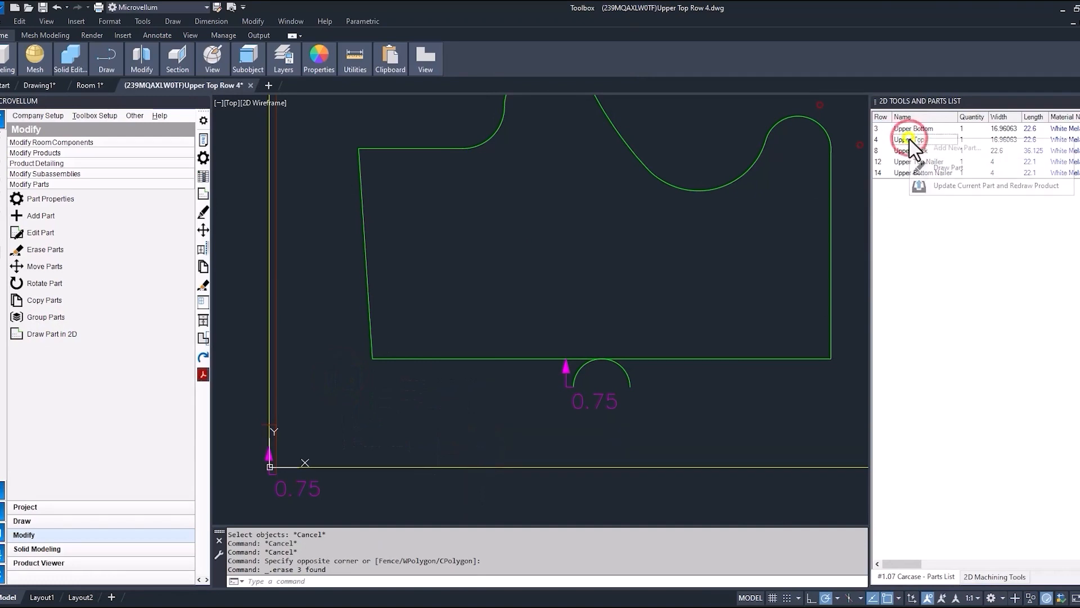
pyautogui.click(938, 186)
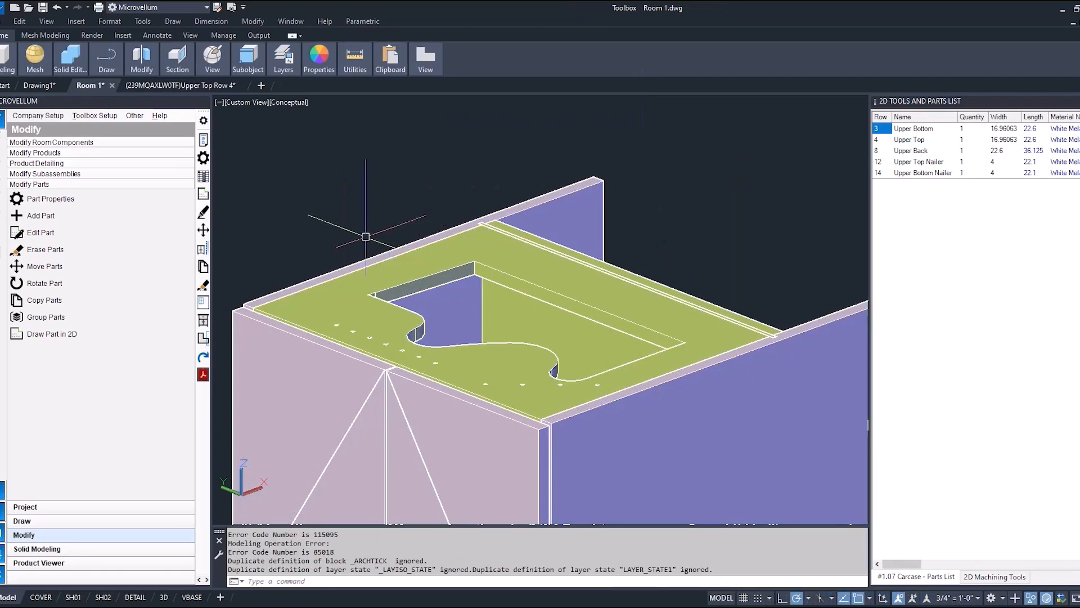
pyautogui.click(451, 306)
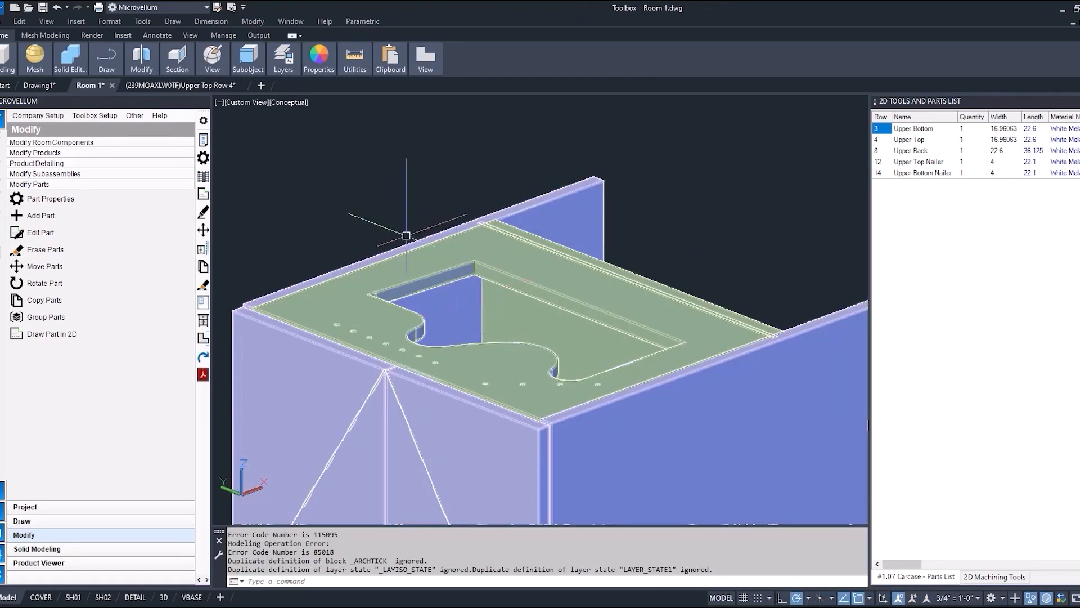
# Move the curved cutout in the Upper Top 2D drawing, with its lead-in arc and depth marker, 2 units to the left.
pyautogui.click(190, 83)
pyautogui.write('m')
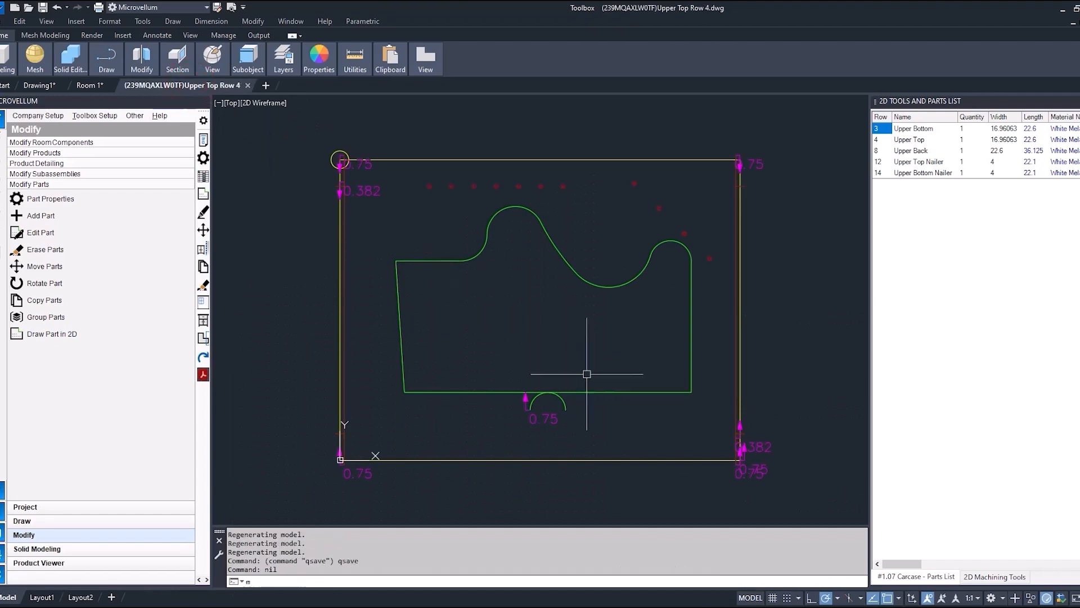
pyautogui.press('Return')
pyautogui.click(605, 427)
pyautogui.click(496, 350)
pyautogui.press('Return')
pyautogui.click(552, 350)
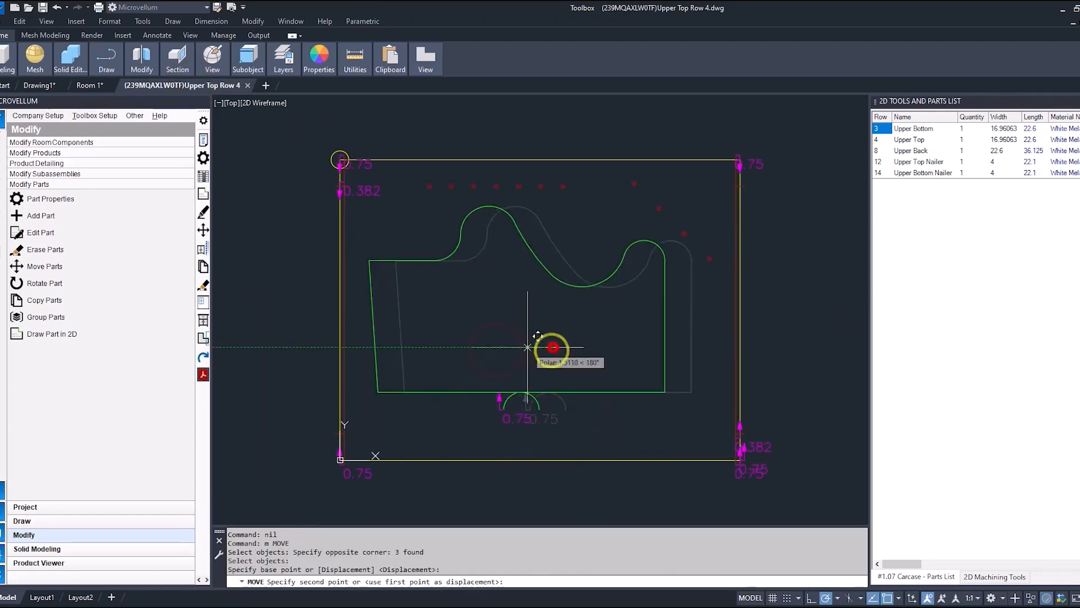
pyautogui.write('2')
pyautogui.press('Return')
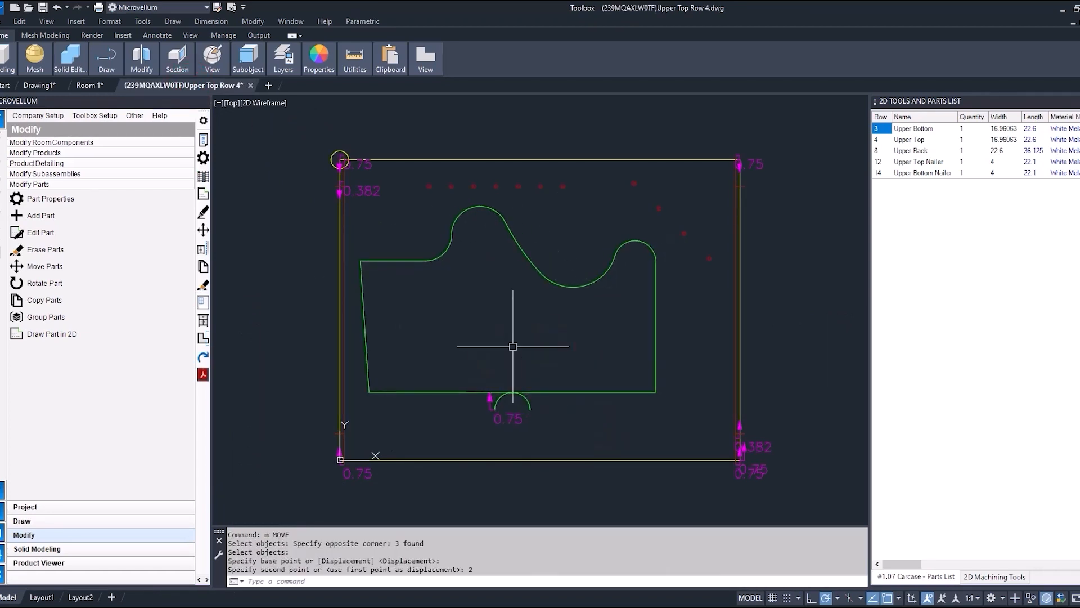
# Update the Upper Top part with the shifted cutout and redraw the product, accepting the save and visual style notices.
pyautogui.rightClick(902, 144)
pyautogui.click(933, 194)
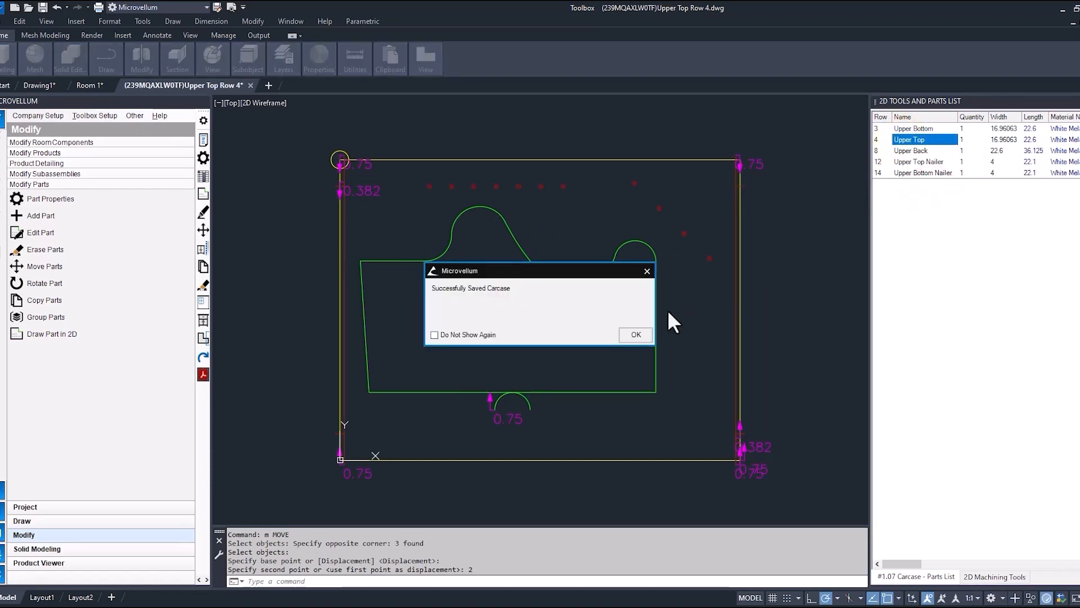
pyautogui.click(636, 334)
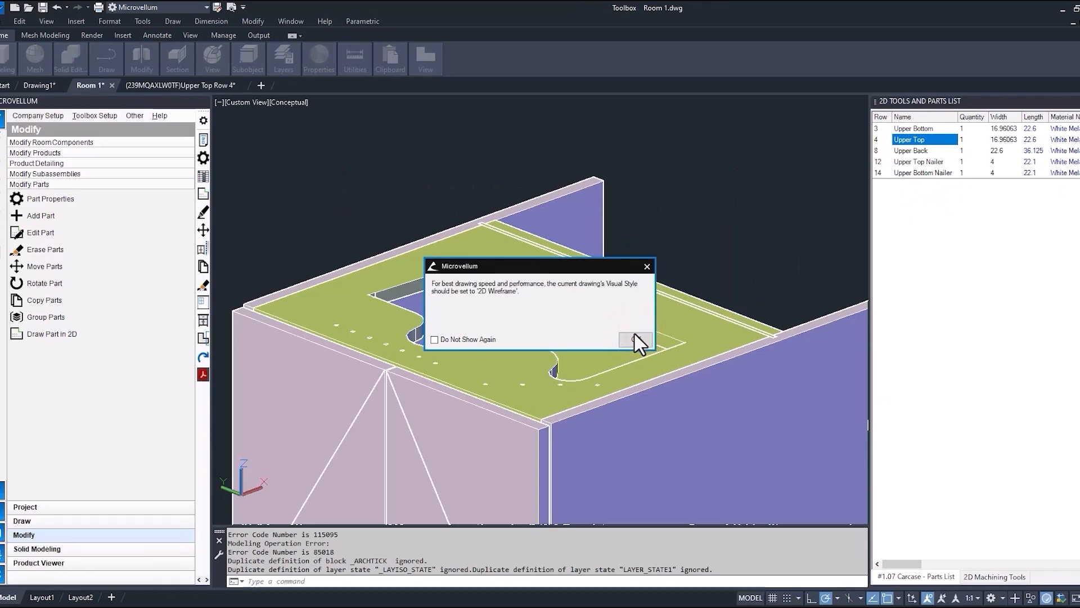
pyautogui.click(634, 334)
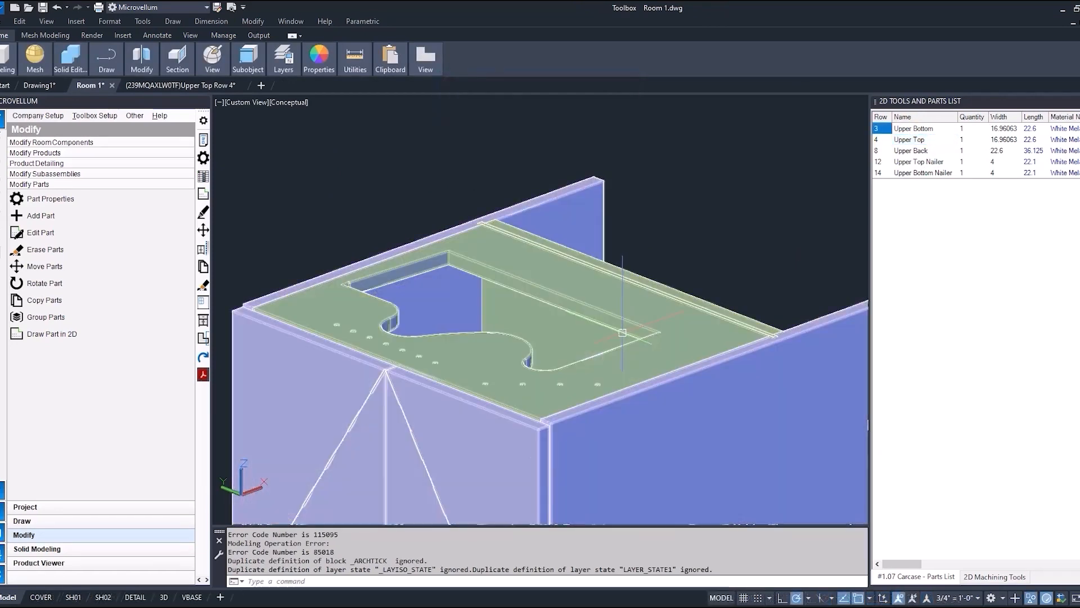